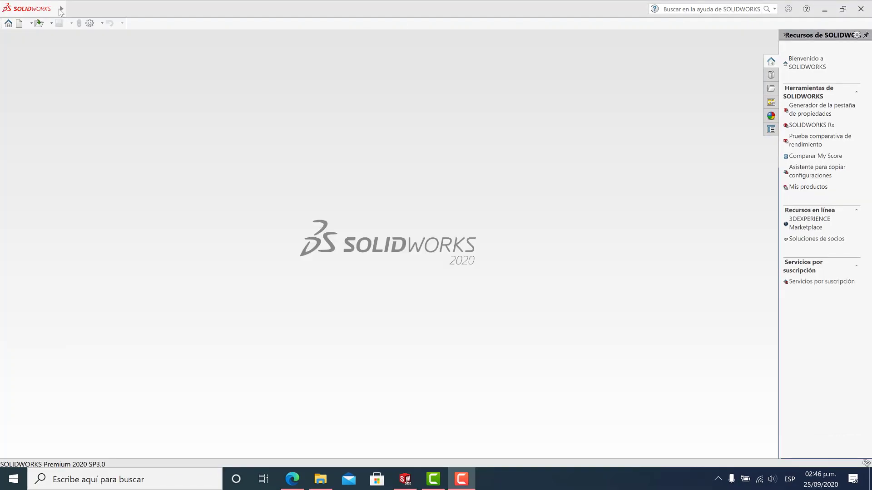
Create a new part document (Pieza)
click(76, 10)
click(79, 24)
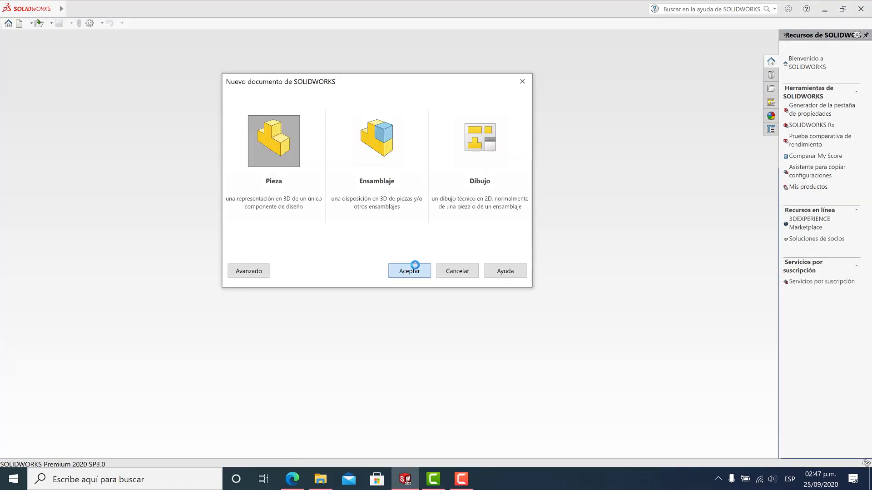
click(405, 271)
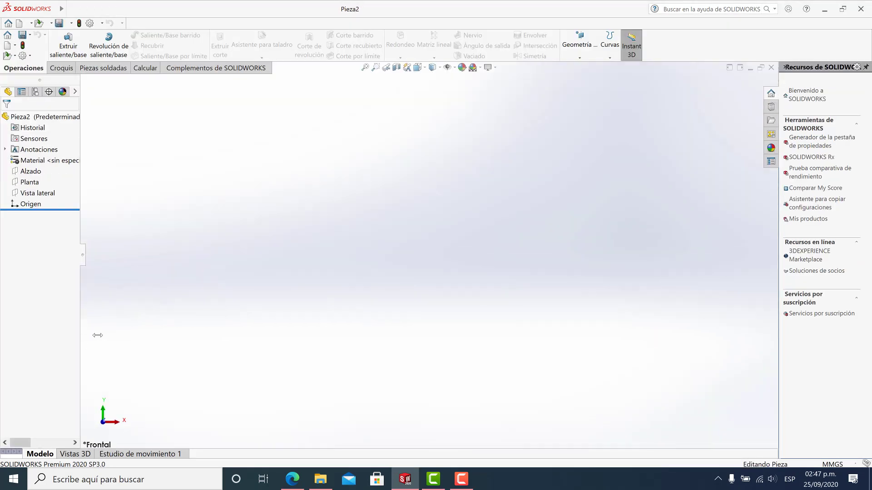
Start a sketch on the Alzado front plane
drag(97, 335, 133, 335)
click(31, 172)
click(55, 159)
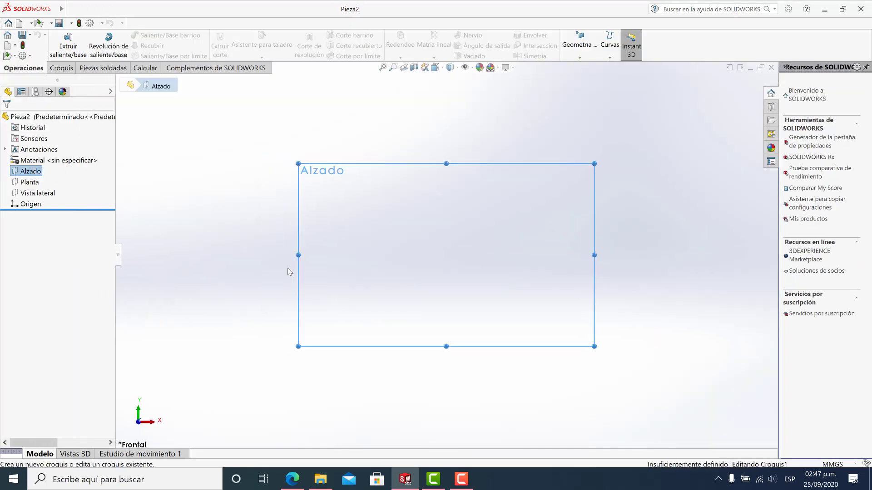
Draw a vertical construction centerline up from the origin
click(133, 35)
click(154, 55)
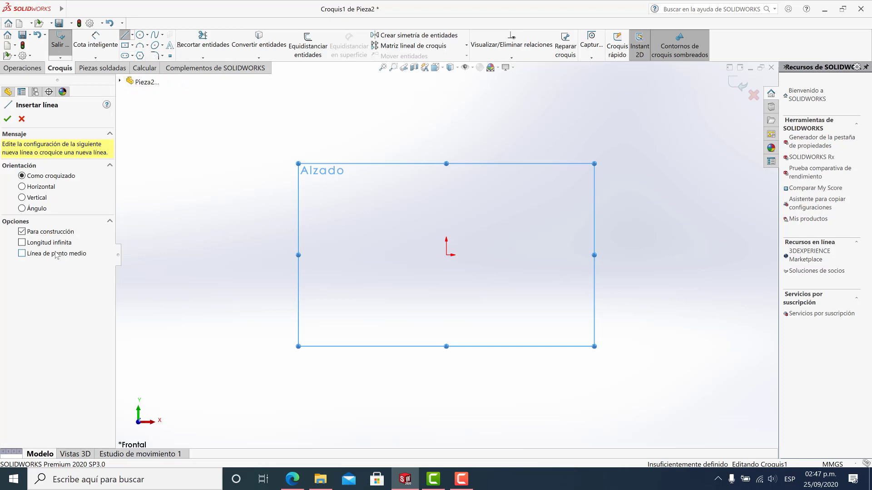
click(454, 263)
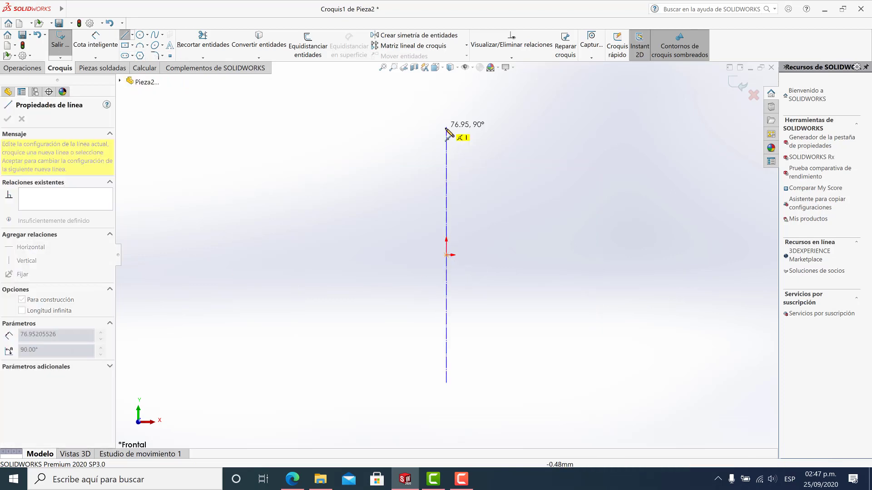
click(457, 142)
key(Escape)
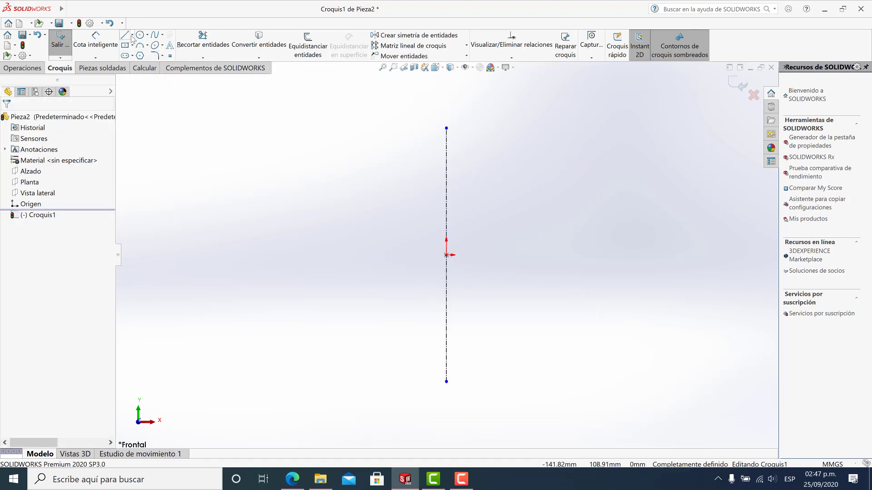
Draw a horizontal midpoint construction centerline centred on the origin
click(132, 35)
click(142, 58)
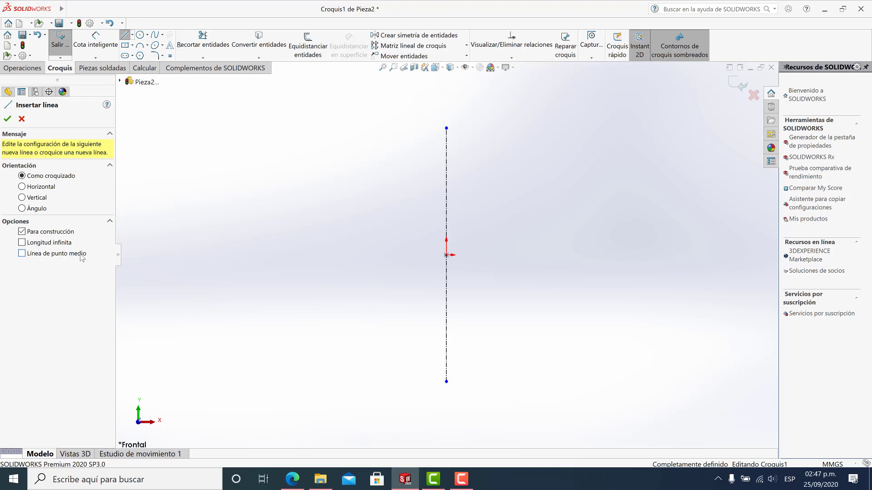
click(447, 255)
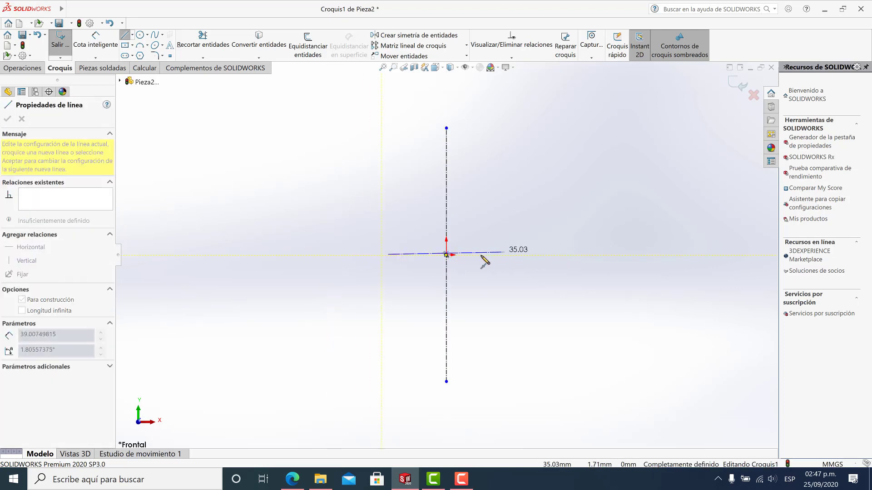
scroll(472, 252, down, 2)
key(Escape)
click(132, 35)
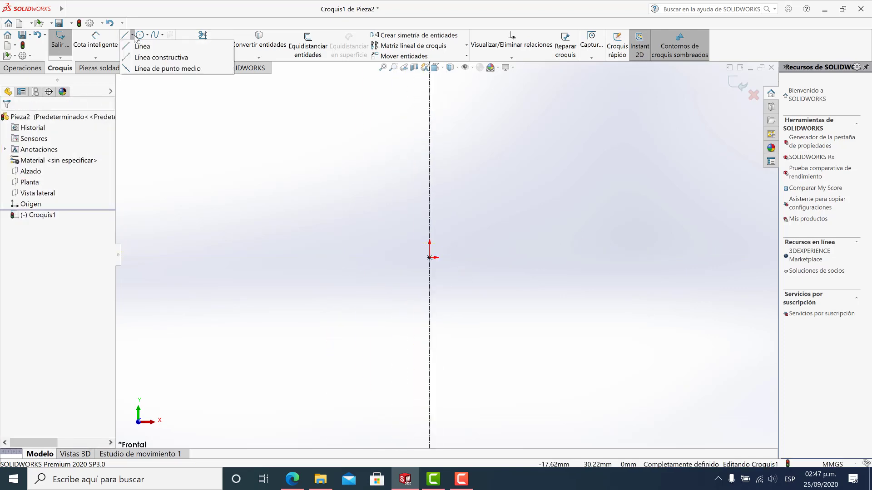
click(146, 60)
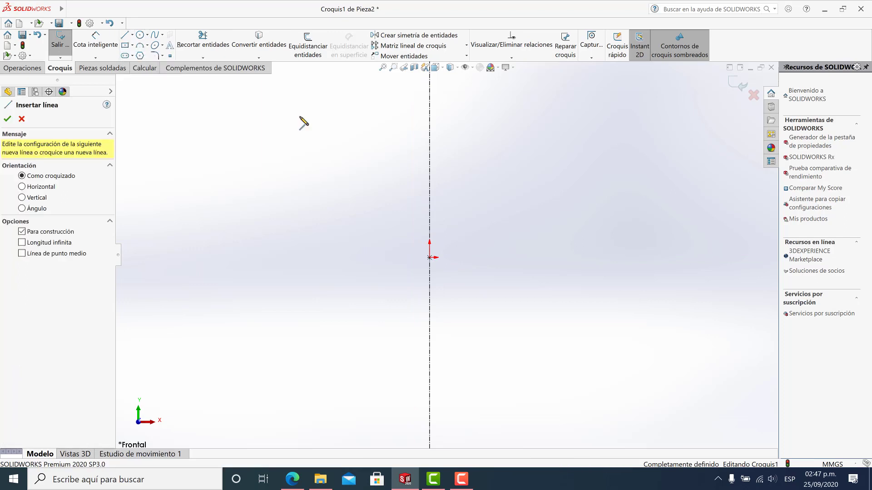
click(429, 257)
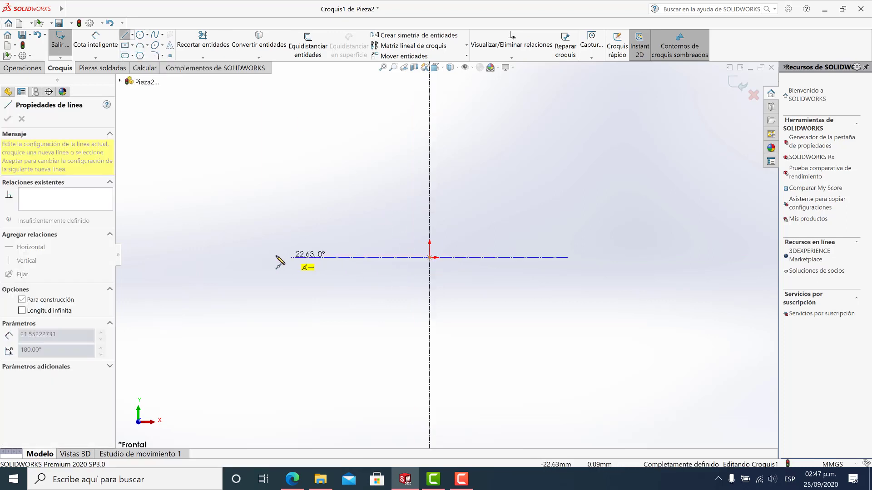
click(232, 257)
key(Escape)
scroll(298, 269, up, 1)
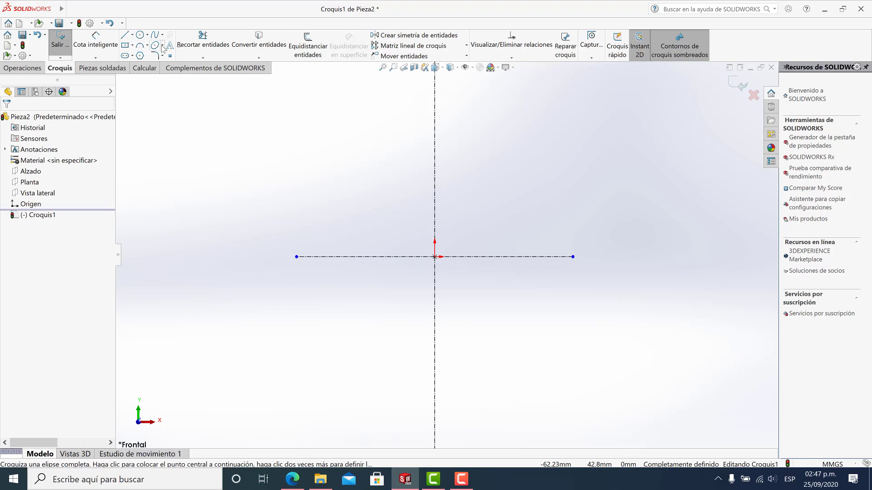
click(162, 45)
Draw an ellipse centred above the left end of the horizontal centerline
click(171, 57)
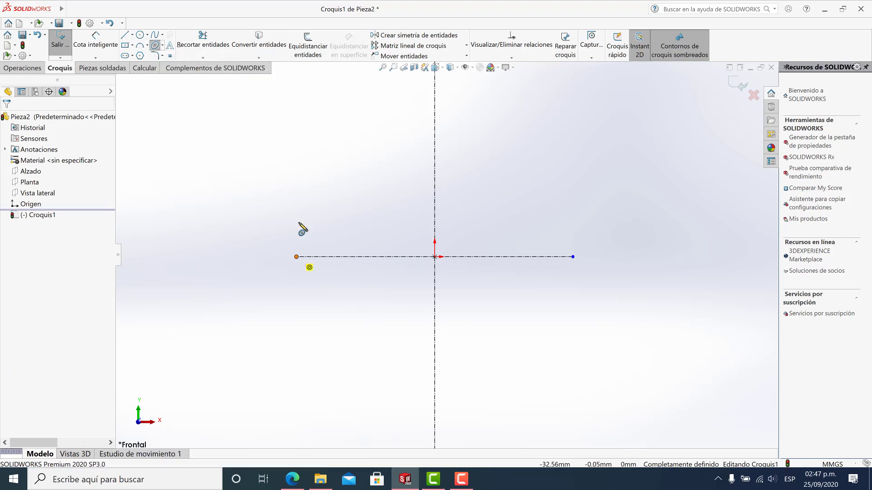
click(296, 148)
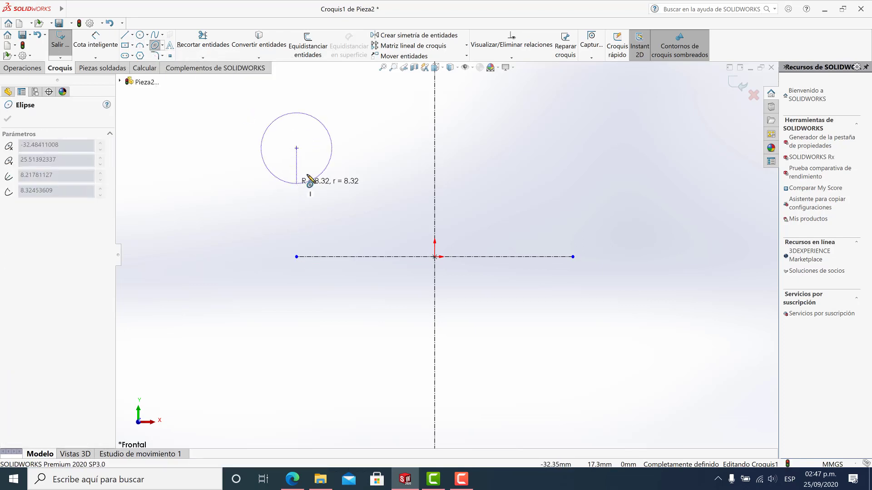
click(298, 183)
key(Escape)
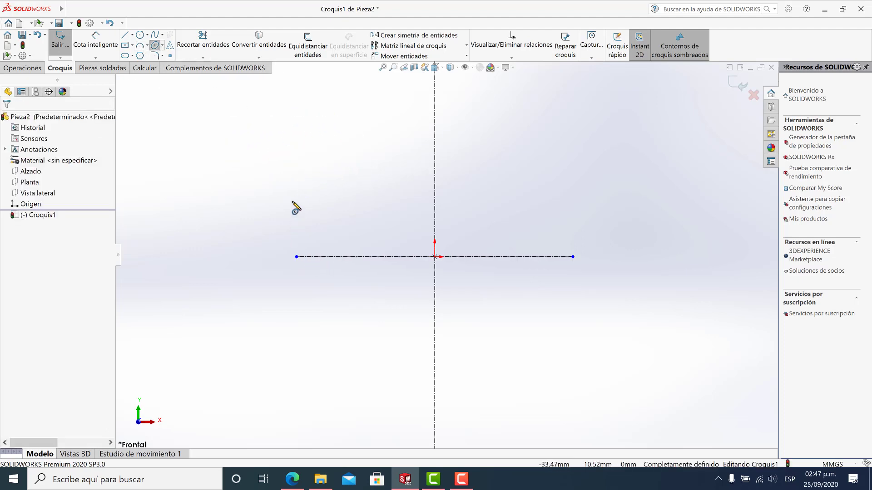
click(297, 139)
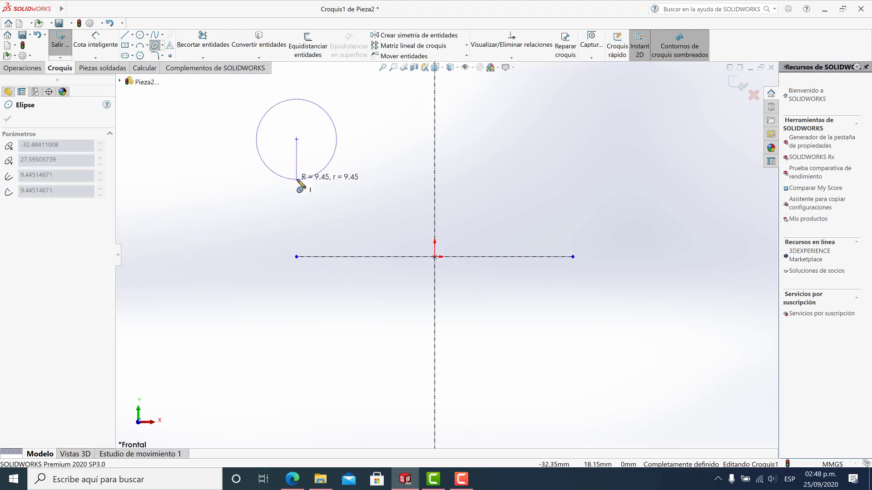
click(297, 180)
click(358, 160)
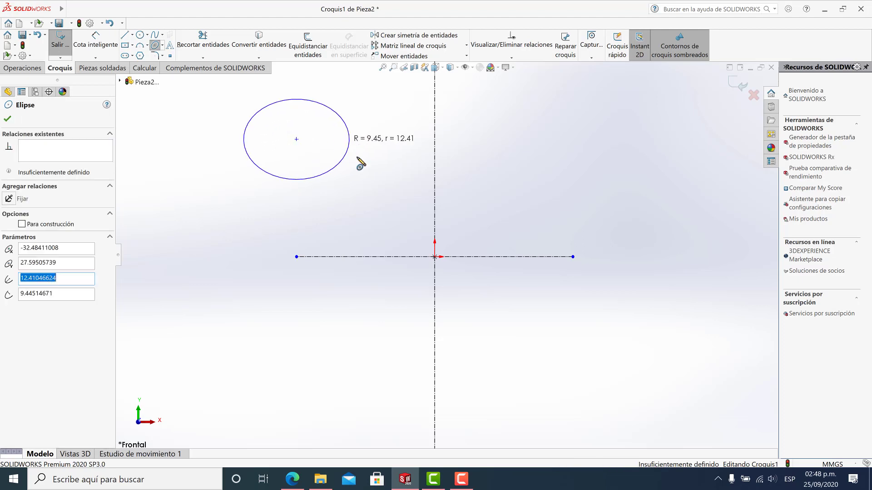
key(Escape)
Start a width dimension across the ellipse's vertices, then cancel it
click(95, 40)
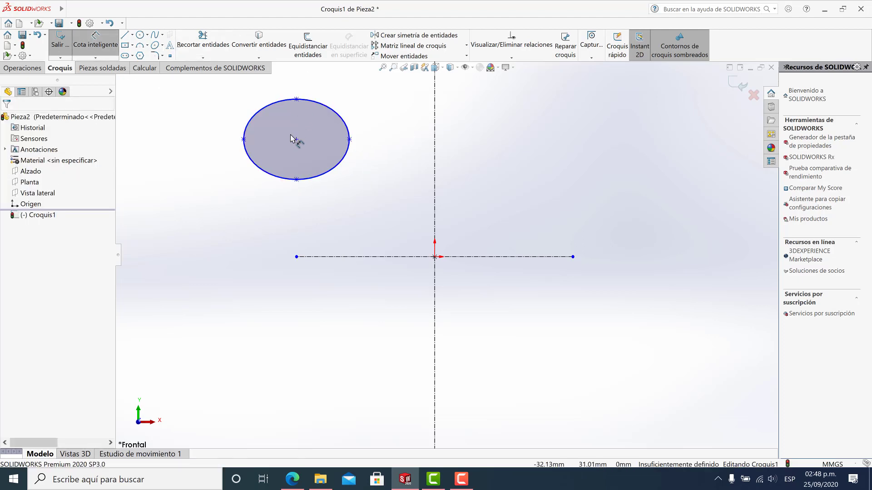
click(244, 140)
click(349, 140)
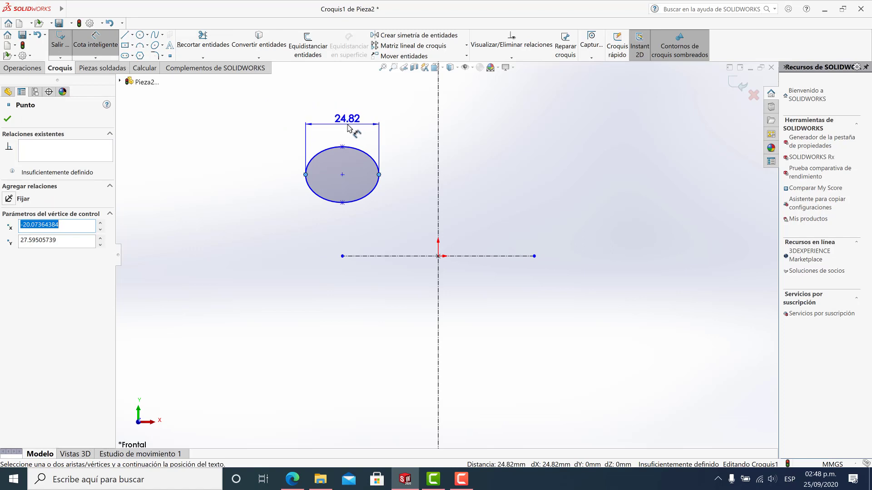
key(Escape)
Switch the document units to IPS (inches) and resume editing Croquis1
click(854, 465)
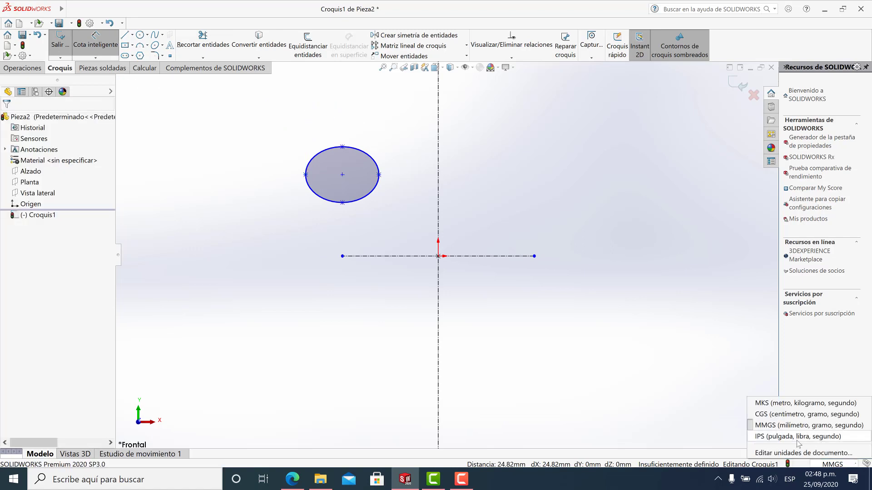
click(799, 437)
click(739, 84)
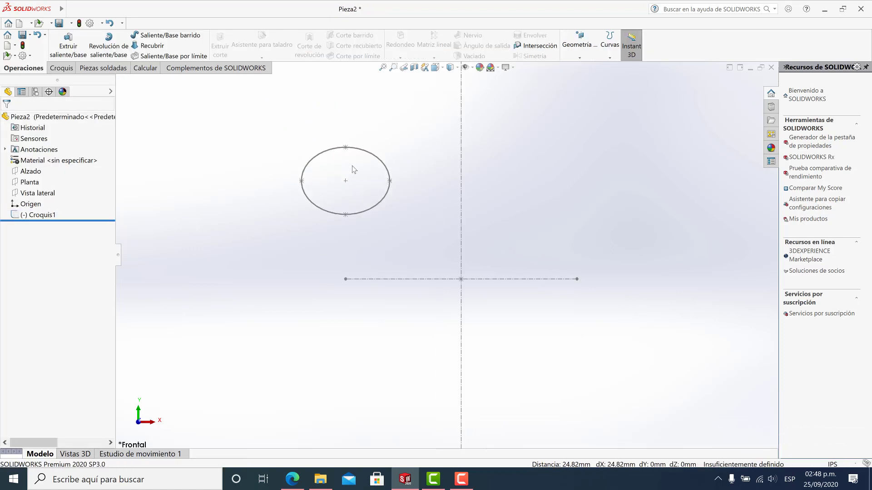
click(36, 214)
click(55, 195)
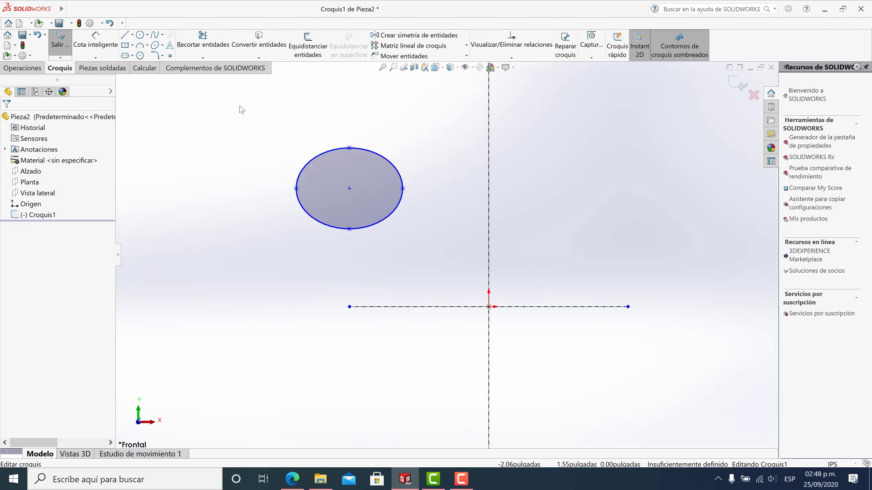
Dimension the ellipse 2.40 in wide and 1.28 in tall
click(296, 188)
click(403, 188)
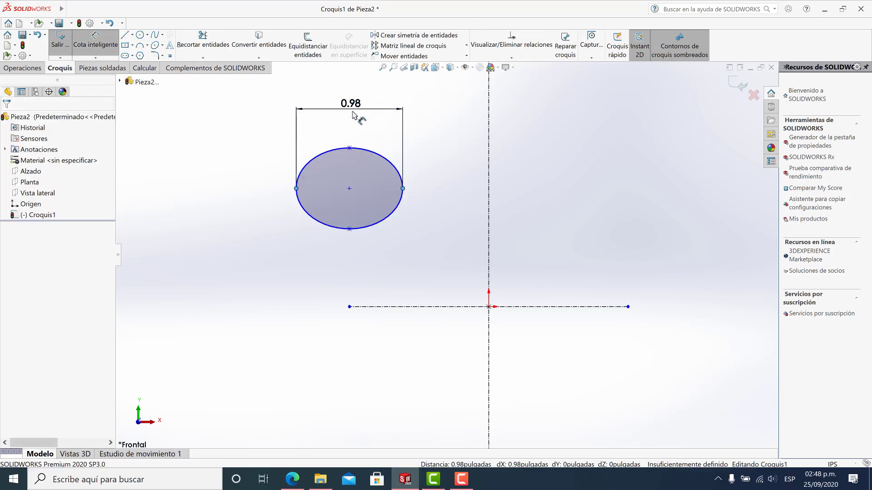
click(353, 114)
text(2.4)
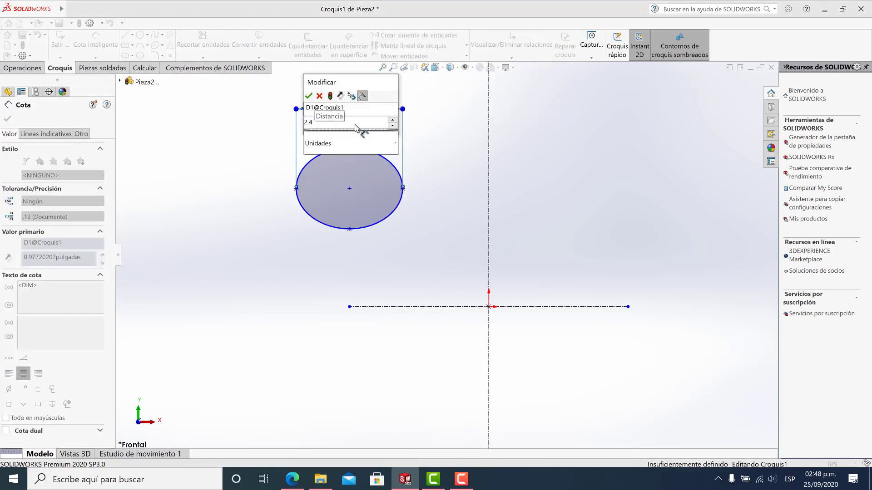
key(Return)
click(349, 229)
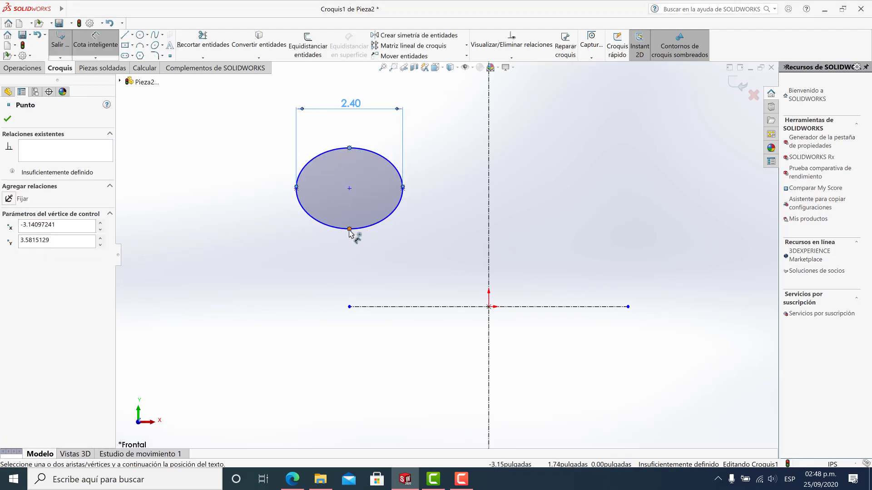
click(254, 186)
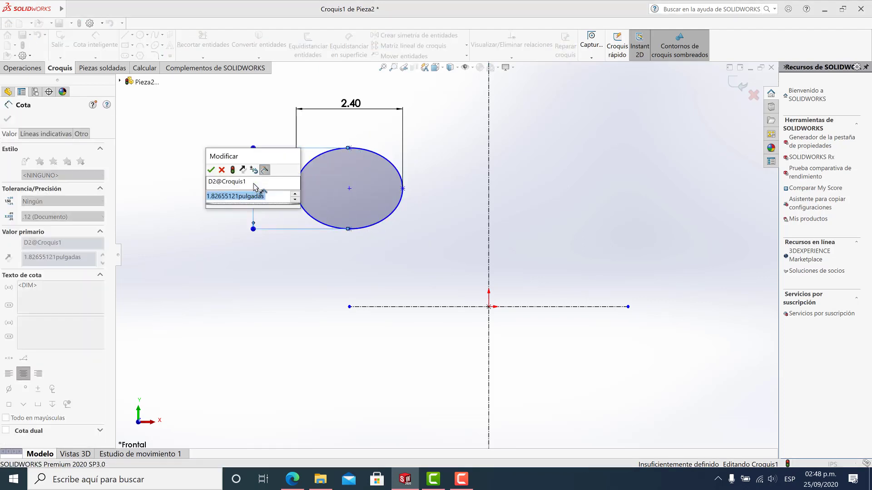
text(1.28)
key(Return)
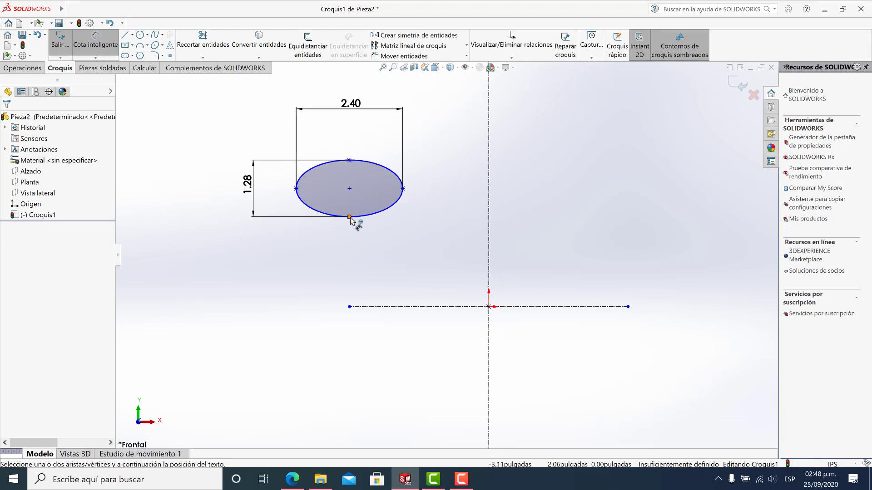
Dimension the ellipse's bottom vertex 2.25 in from the horizontal centerline
click(349, 218)
click(381, 307)
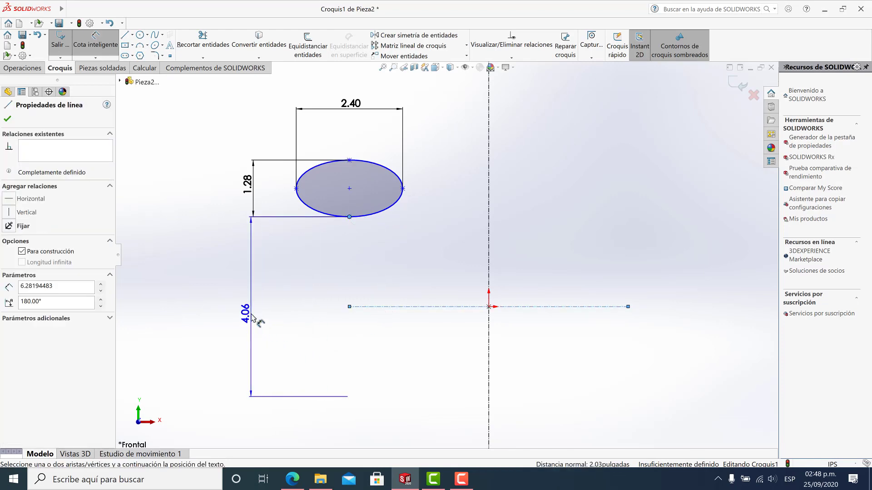
click(255, 316)
text(2.25)
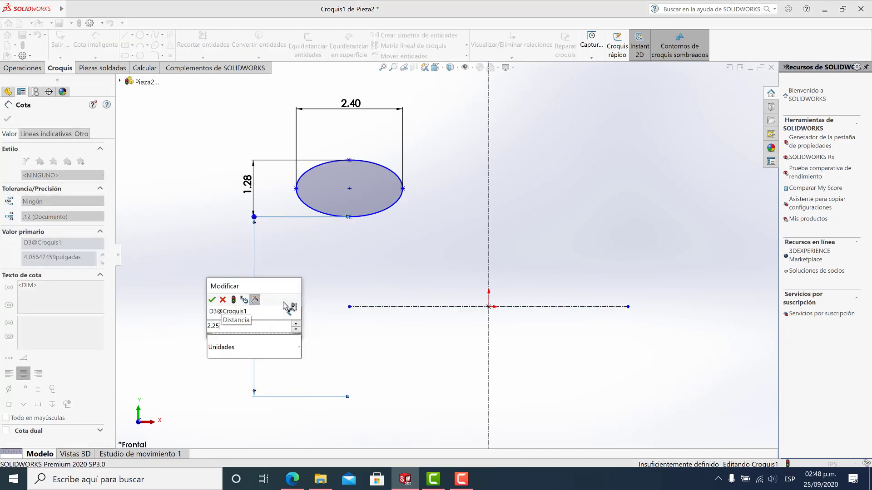
key(Return)
key(Escape)
key(Escape)
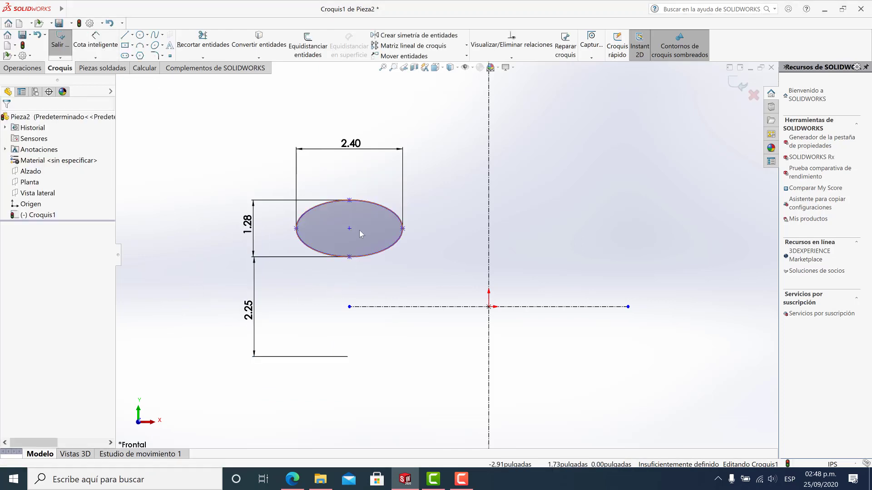
scroll(359, 230, down, 3)
click(265, 232)
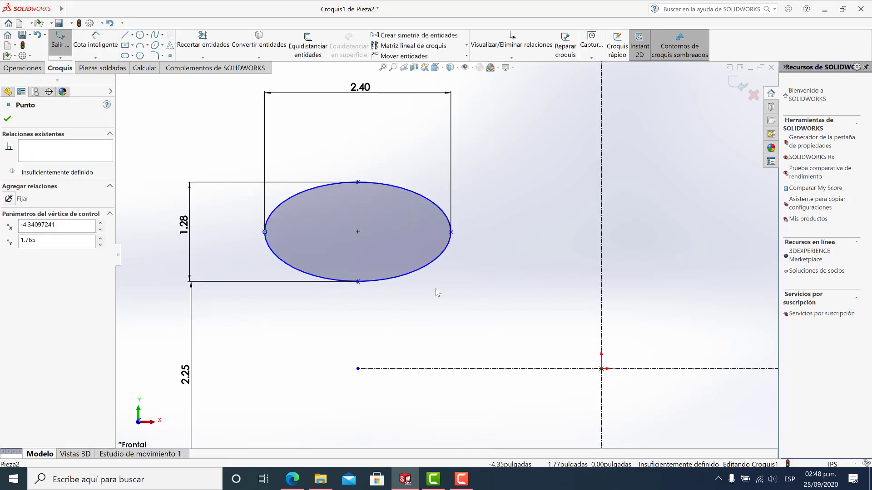
Add a Horizontal relation between the ellipse's two axis points
ctrl+click(450, 232)
click(467, 204)
key(Escape)
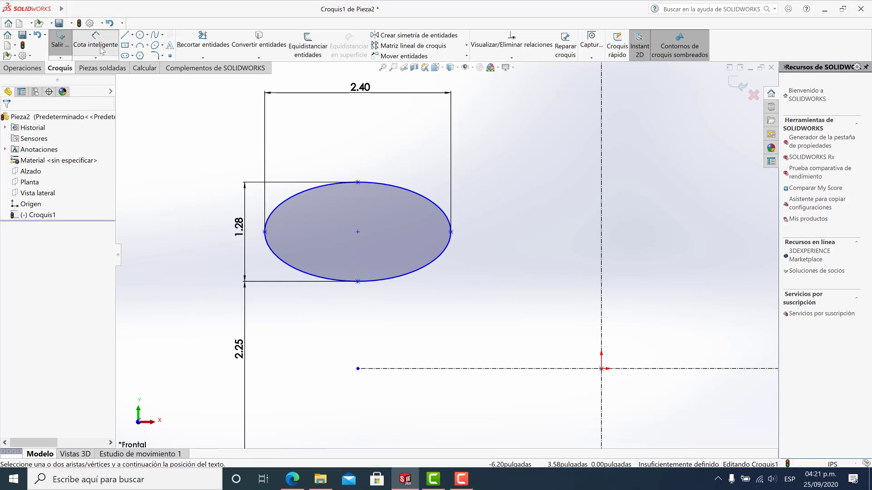
Dimension the ellipse centre 2.83 in from the vertical centerline and exit the sketch
click(95, 41)
click(359, 232)
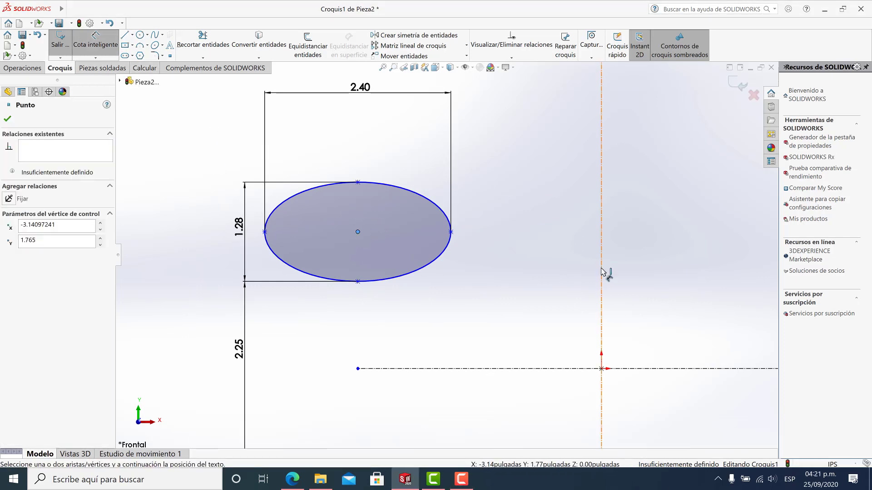
click(602, 273)
click(505, 189)
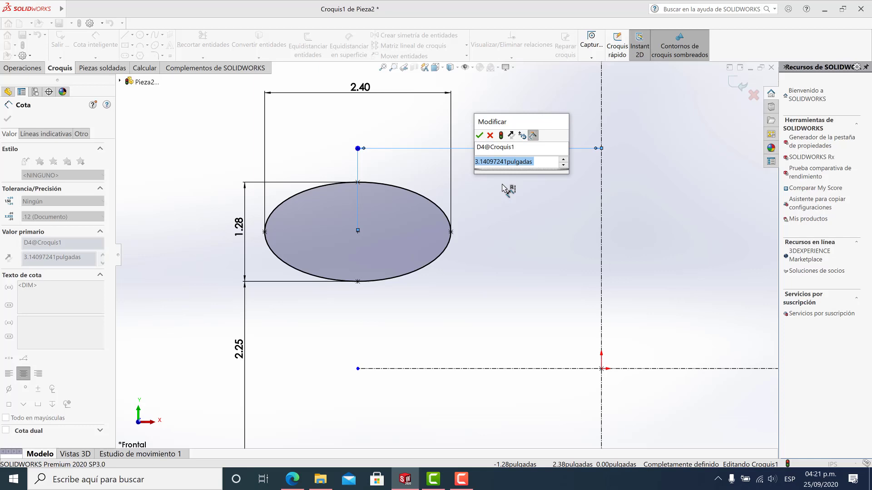
text(2.83)
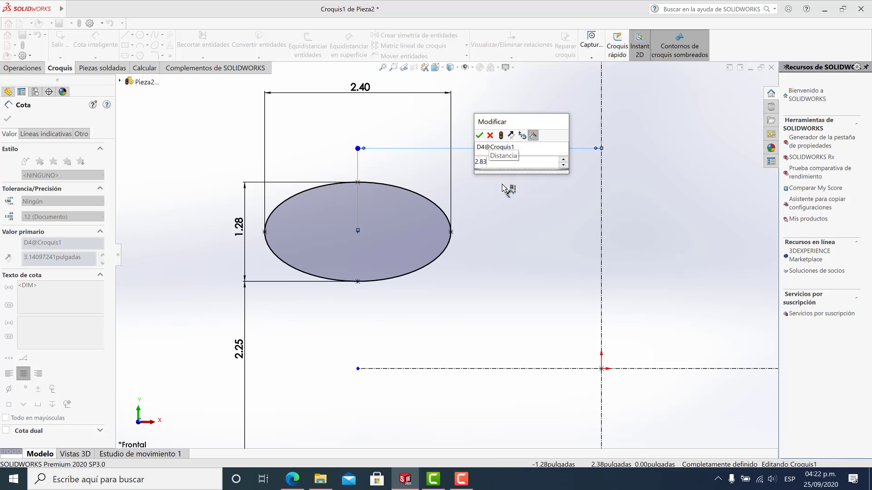
key(Return)
key(Escape)
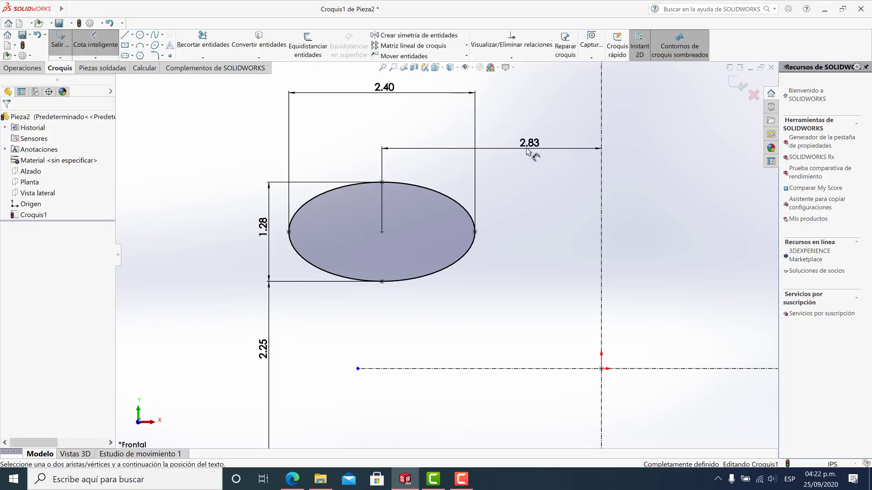
click(501, 145)
click(564, 189)
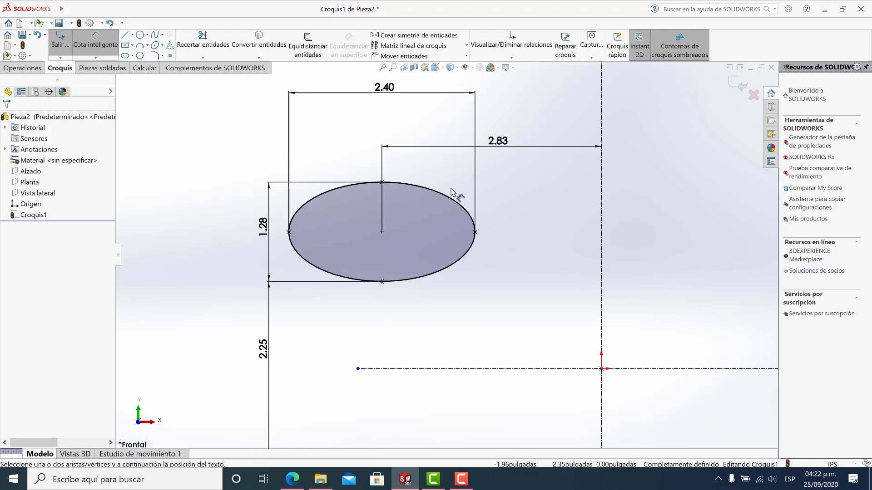
key(f)
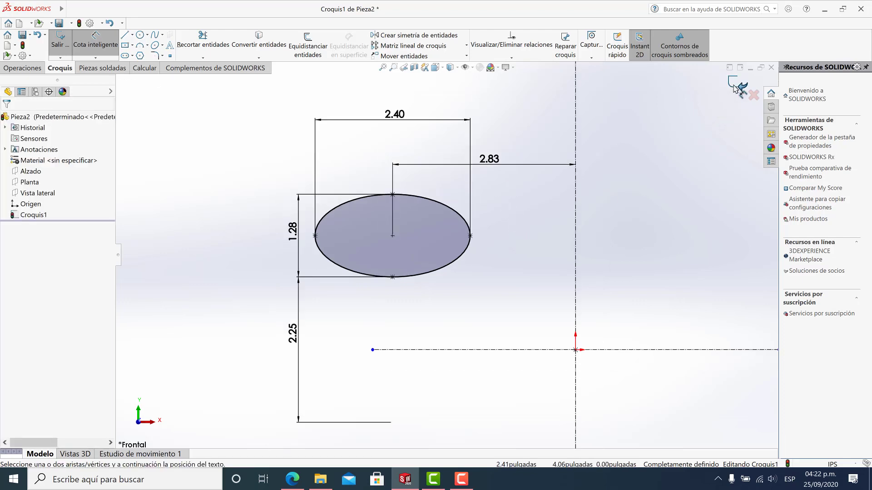
click(734, 88)
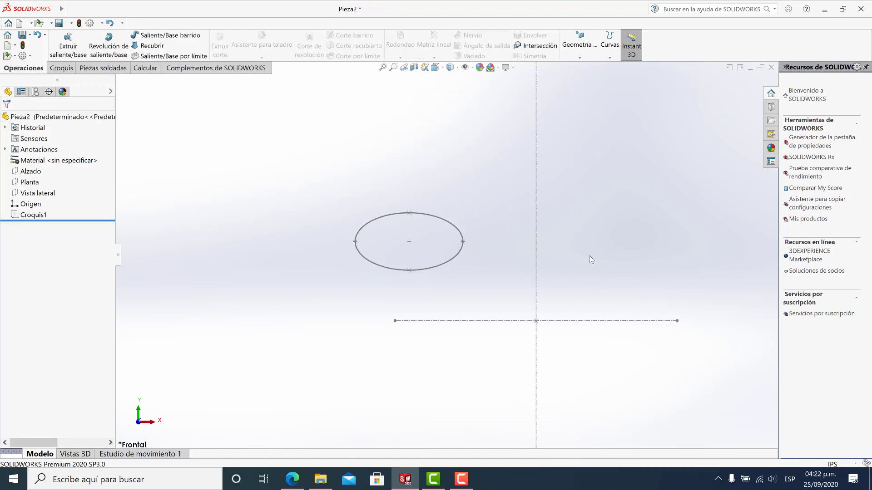
Create Plano1 parallel to Vista lateral through the ellipse sketch point
key(f)
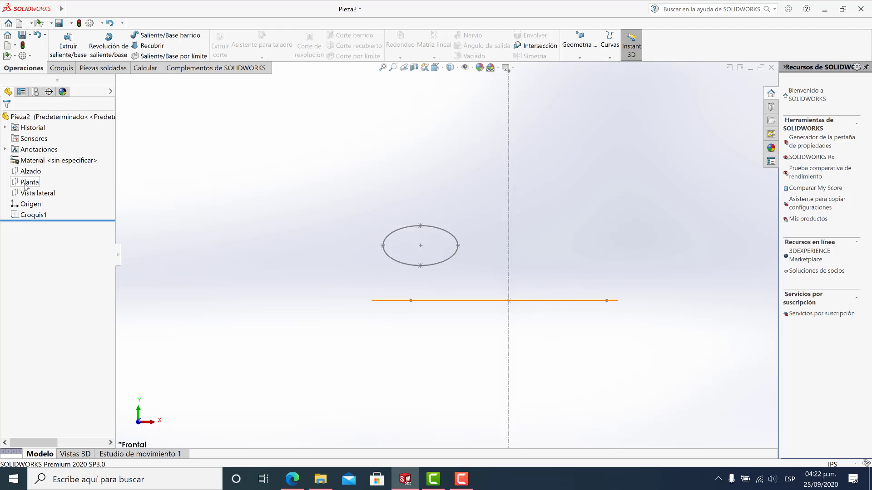
click(580, 58)
click(120, 81)
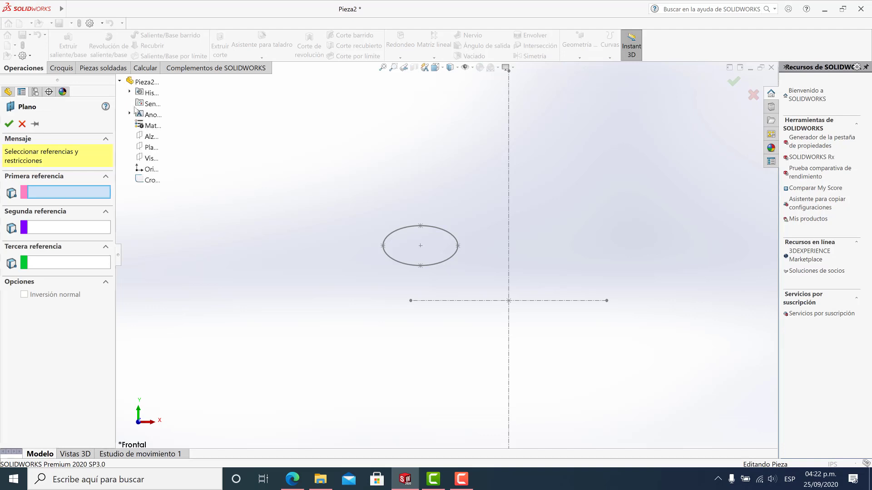
click(156, 159)
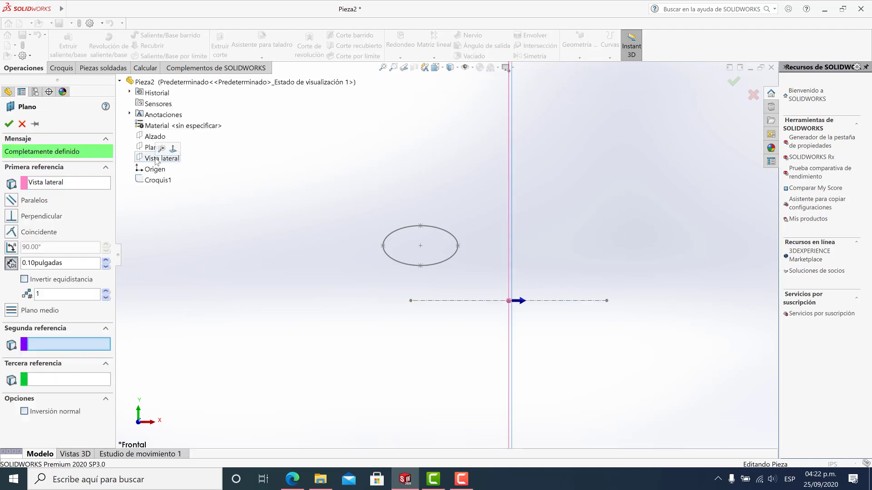
click(420, 247)
click(9, 122)
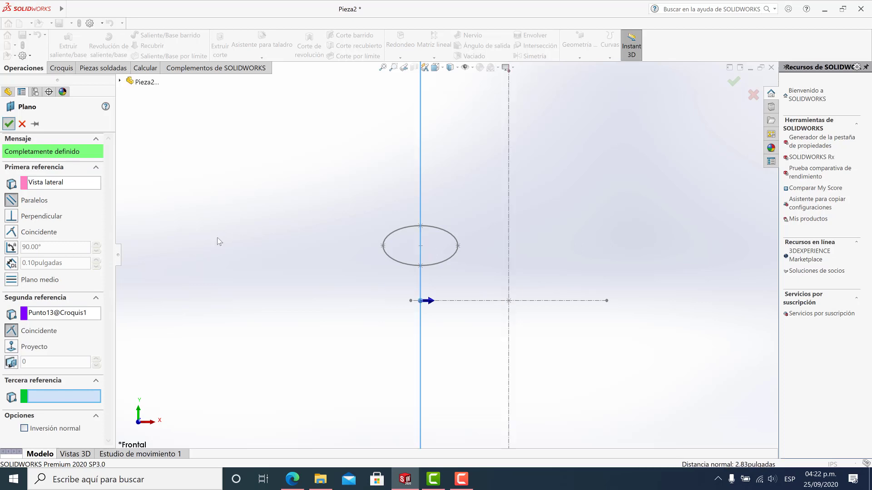
Orbit the view and select Plano1 for sketching
click(416, 213)
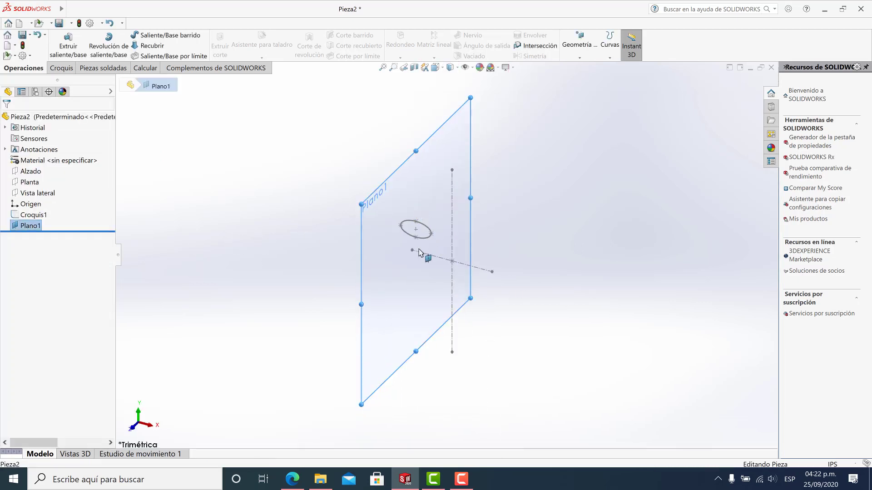
mouse_move(424, 255)
middle_down()
mouse_move(454, 219)
mouse_move(517, 222)
middle_up()
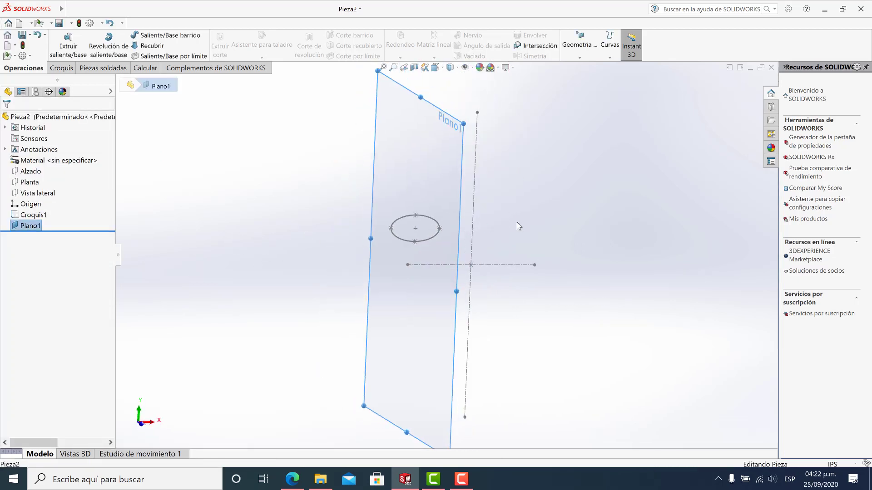
click(413, 132)
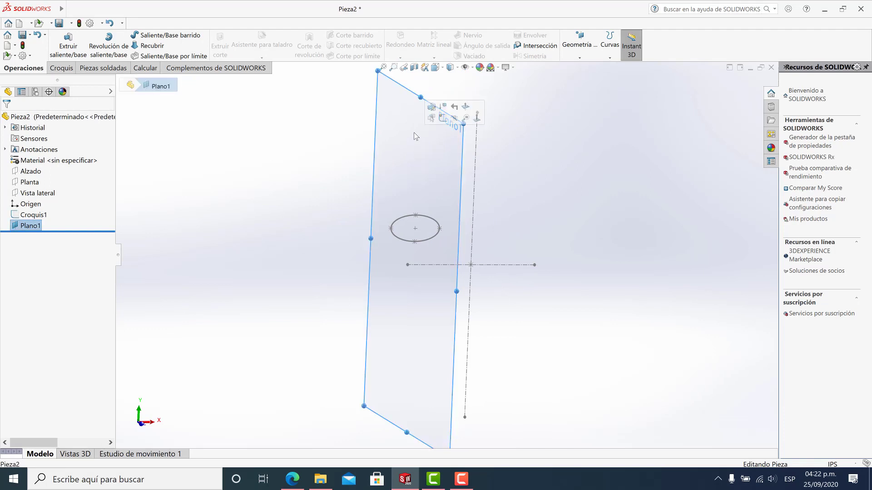
click(67, 70)
Start a sketch on Plano1 and draw two concentric circles at the origin
click(60, 39)
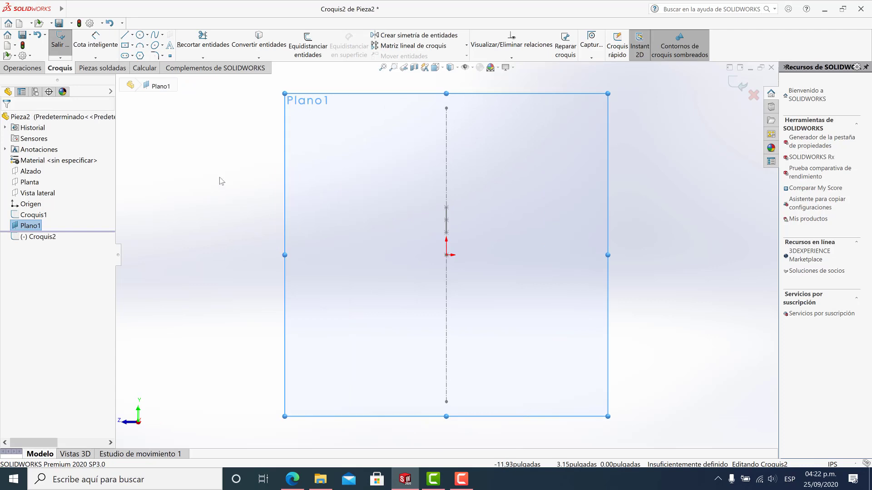
scroll(468, 256, down, 2)
click(141, 34)
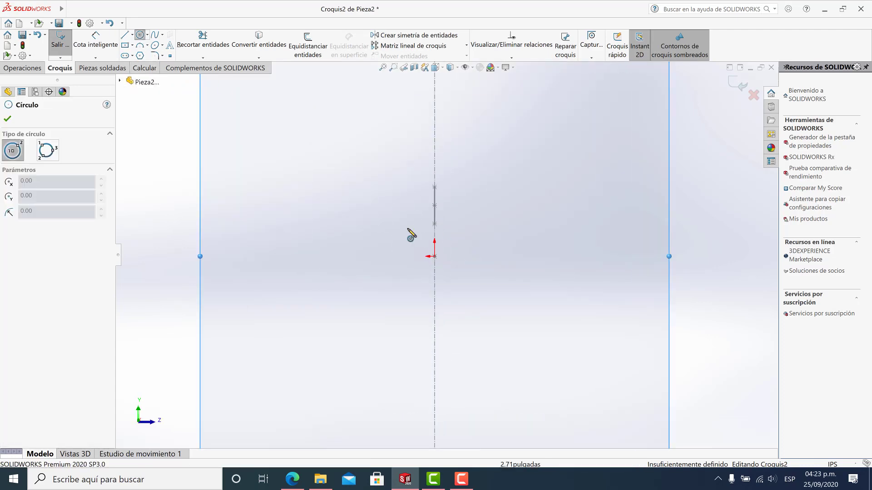
click(435, 257)
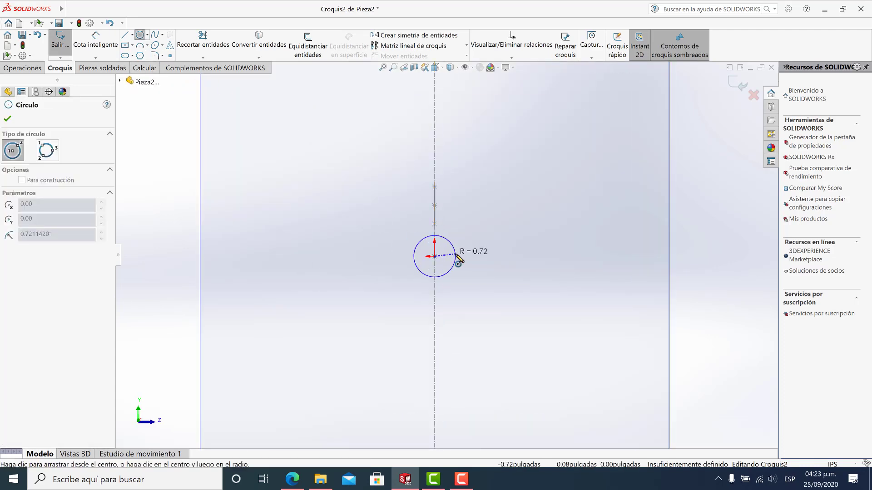
click(457, 254)
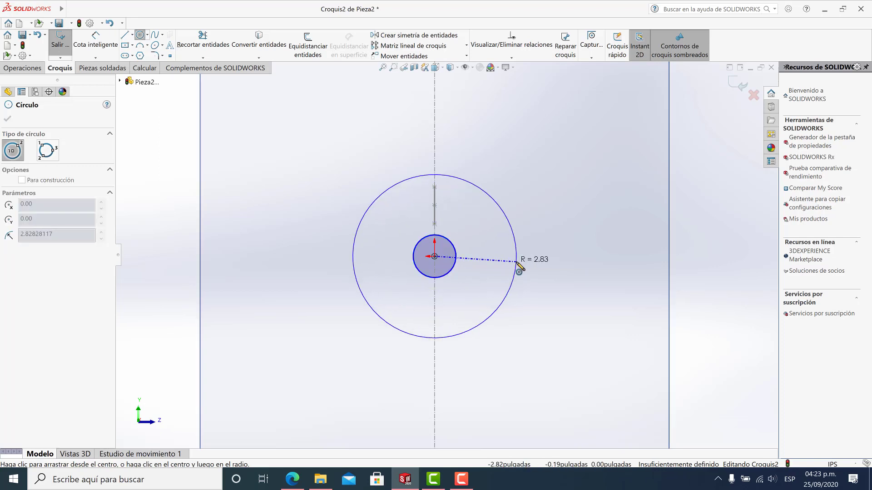
click(516, 267)
Dimension the circles Ø2.25 and Ø4.81, then exit the sketch
click(110, 48)
click(416, 275)
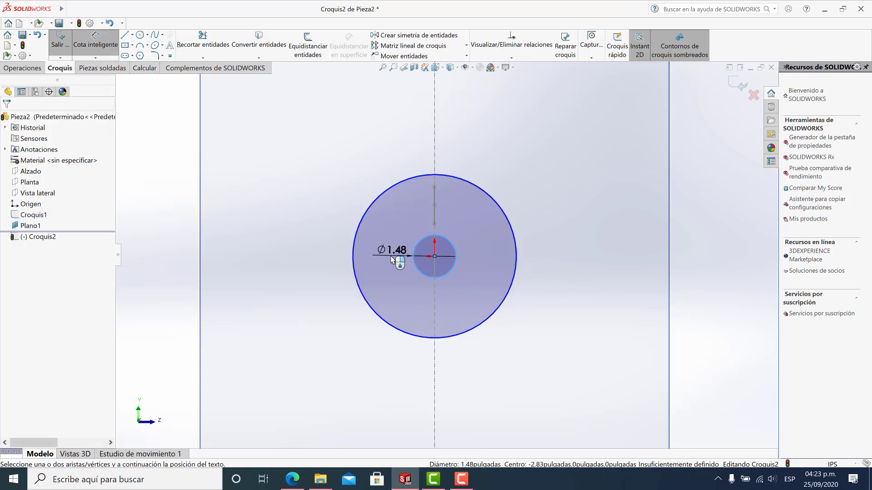
click(391, 259)
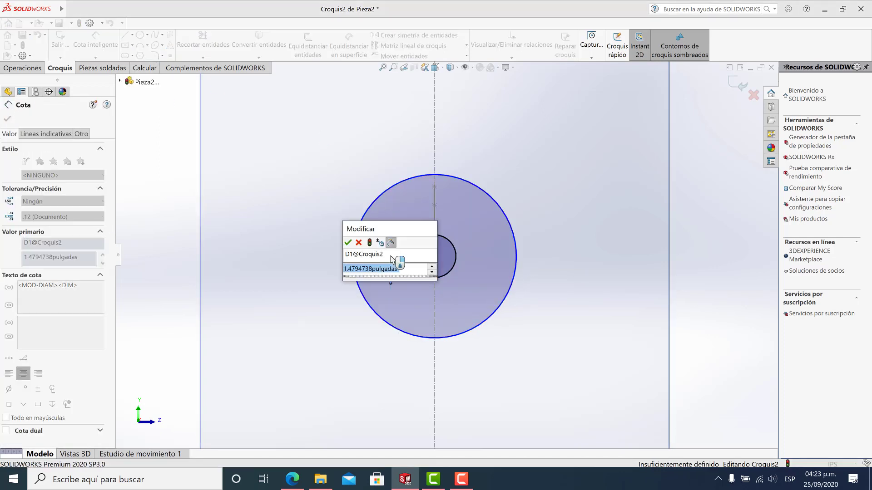
text(2.)
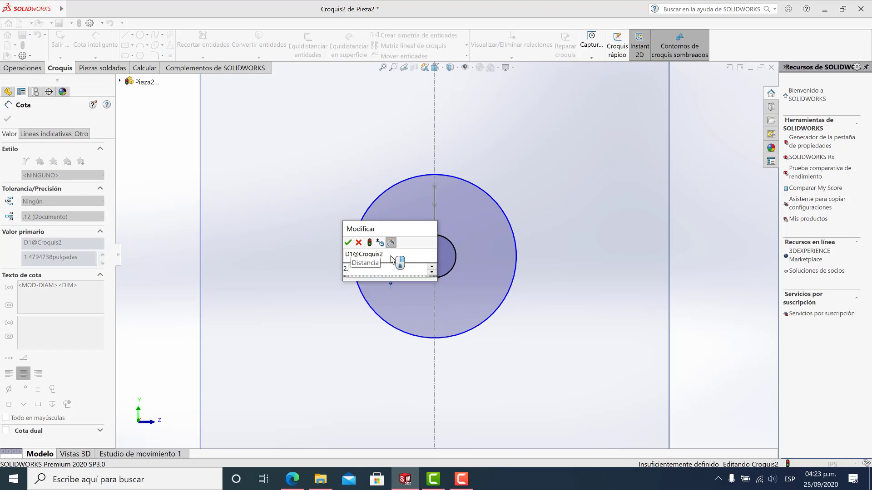
text(25)
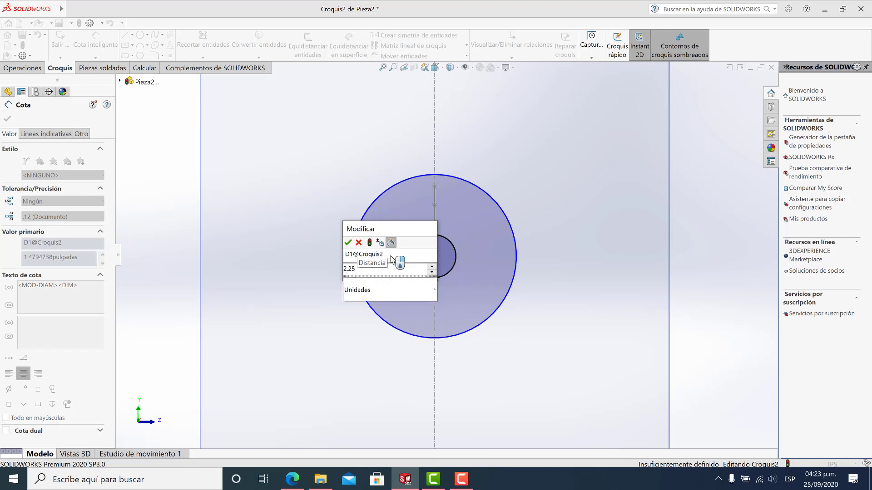
key(Return)
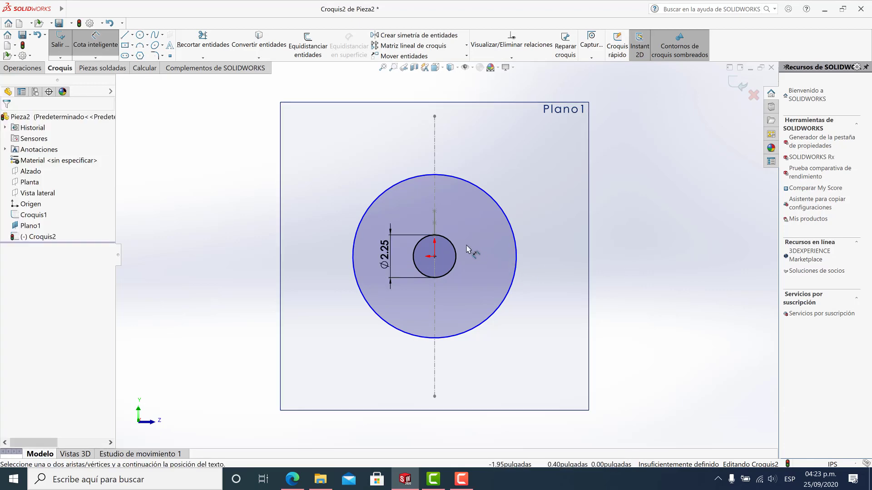
scroll(466, 249, down, 1)
click(338, 231)
click(312, 239)
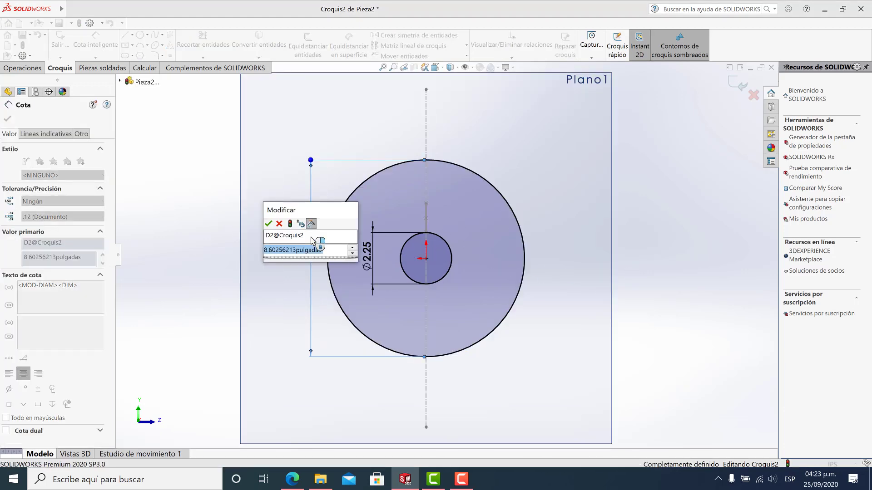
text(4.81)
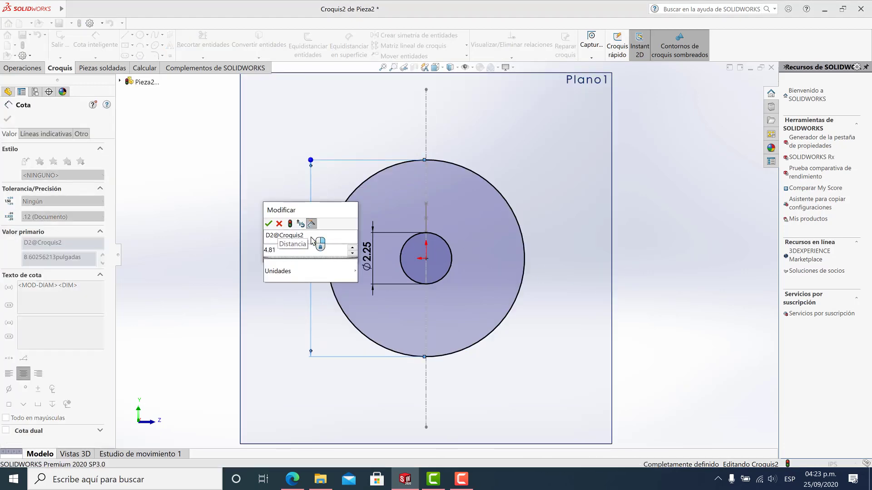
key(Return)
key(Escape)
scroll(515, 215, up, 2)
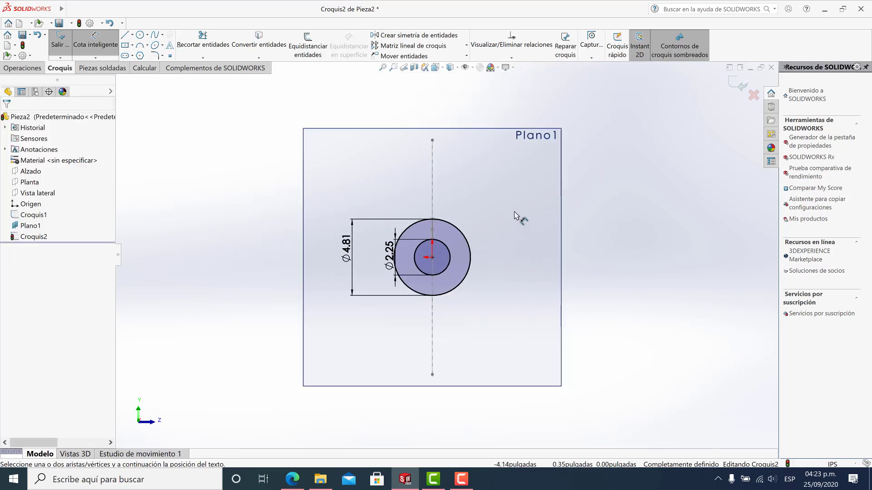
click(734, 87)
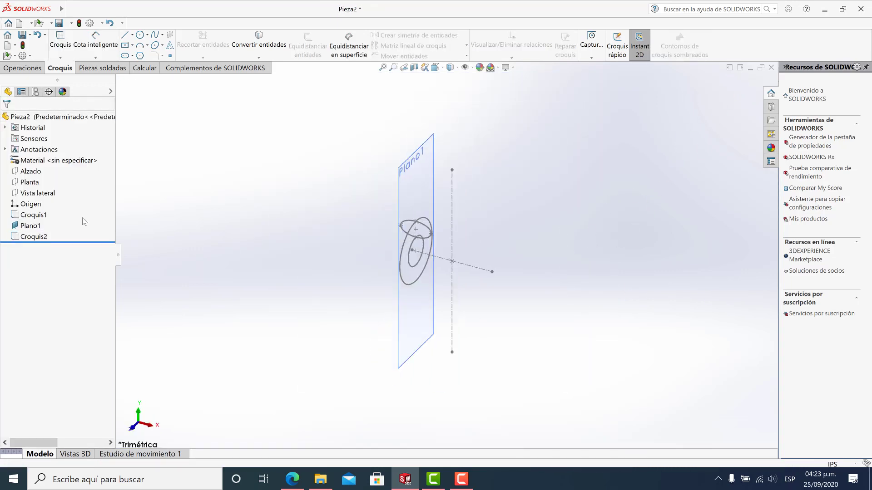
Sweep the Croquis1 ellipse profile along the closed Croquis2 circle path to create Barrer1
click(17, 70)
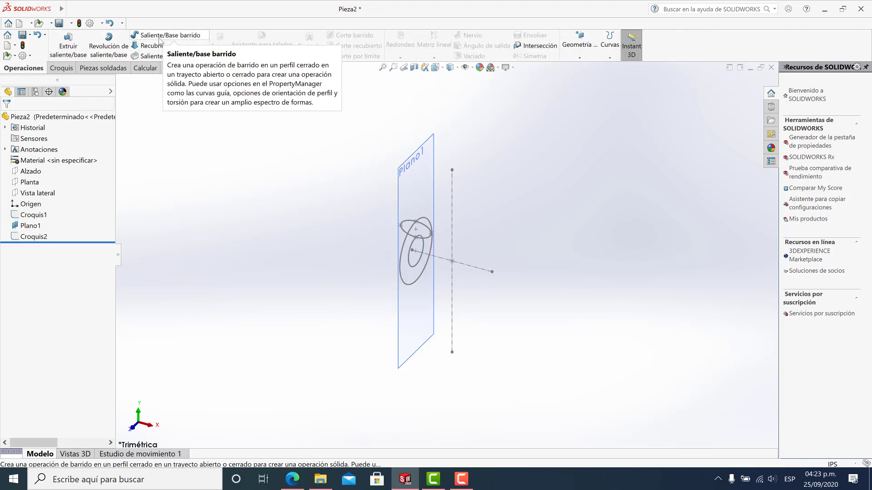
click(166, 35)
scroll(395, 221, down, 5)
click(467, 246)
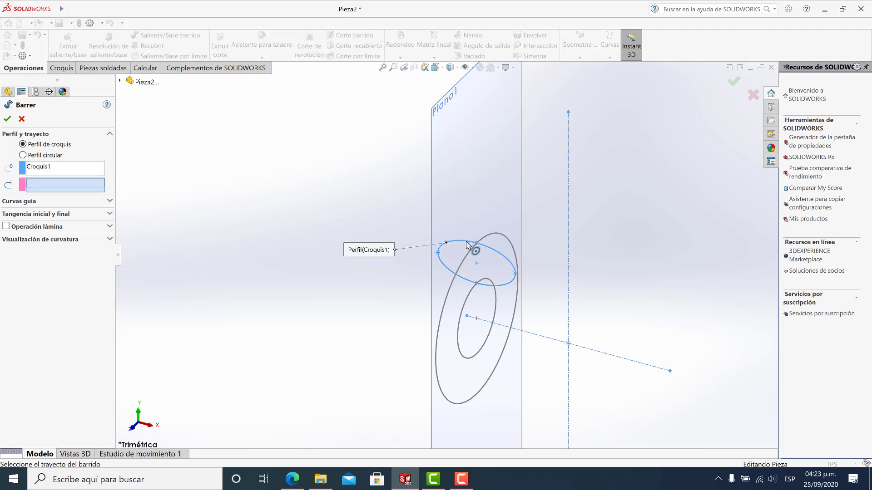
click(470, 296)
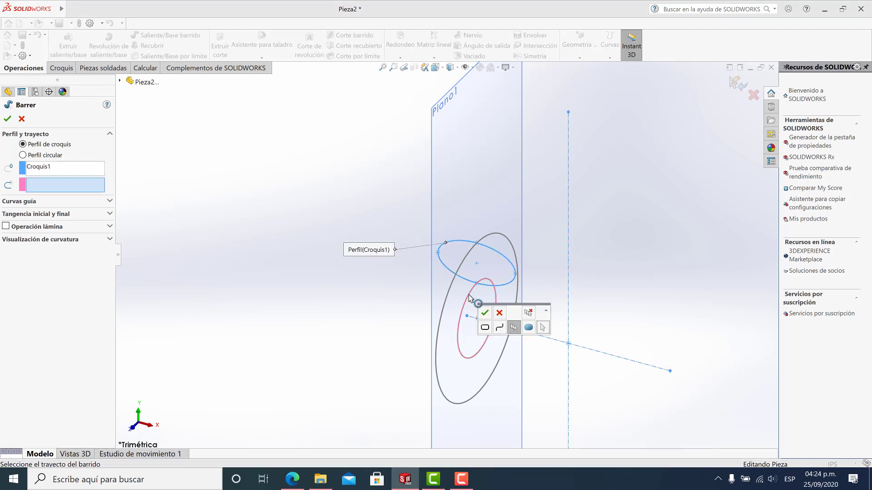
click(483, 315)
scroll(454, 318, up, 1)
mouse_move(492, 317)
middle_down()
mouse_move(480, 323)
mouse_move(275, 265)
middle_up()
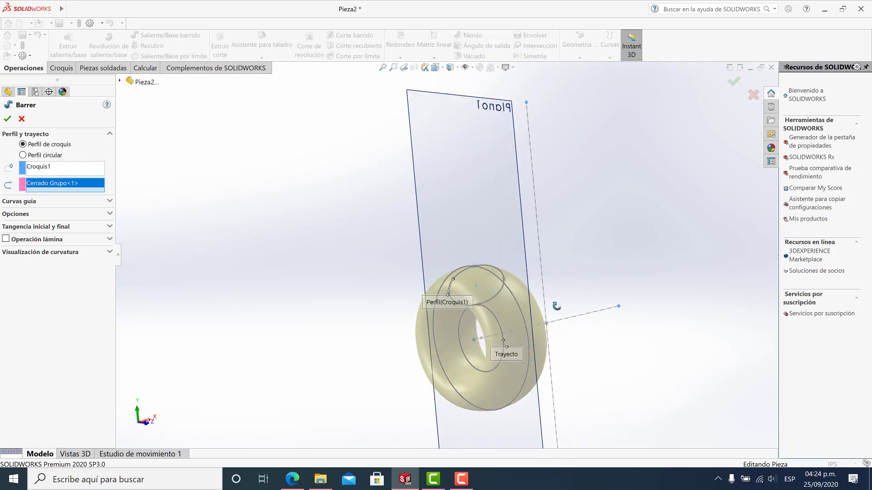
click(8, 120)
Hide Plano1, view the ring in trimetric, and select the Alzado plane
click(28, 226)
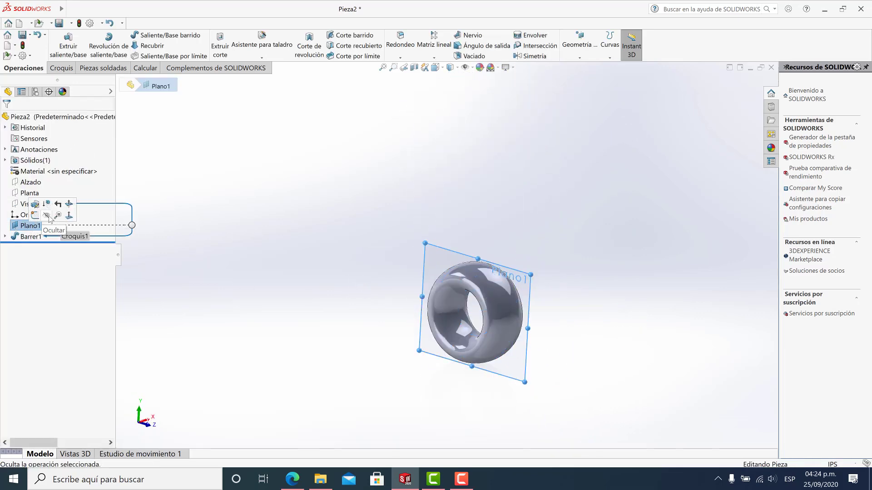
click(331, 249)
key(ctrl+7)
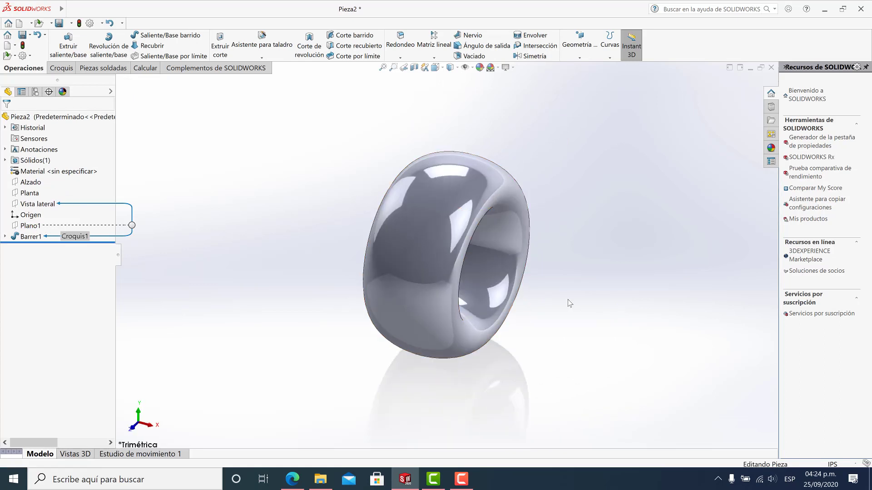
scroll(573, 317, up, 4)
scroll(622, 206, up, 2)
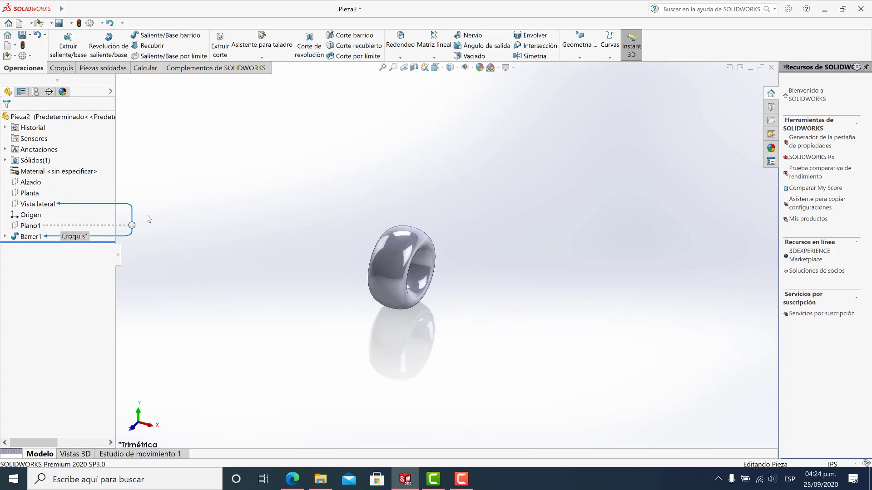
click(28, 238)
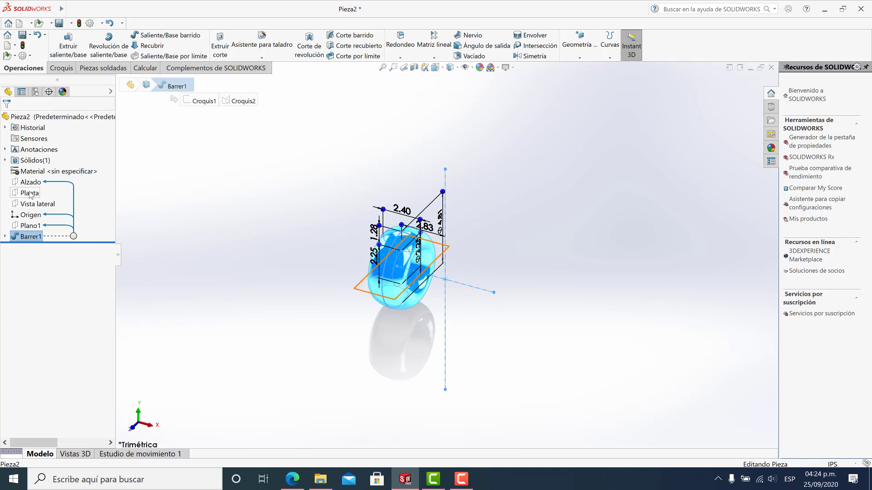
click(31, 183)
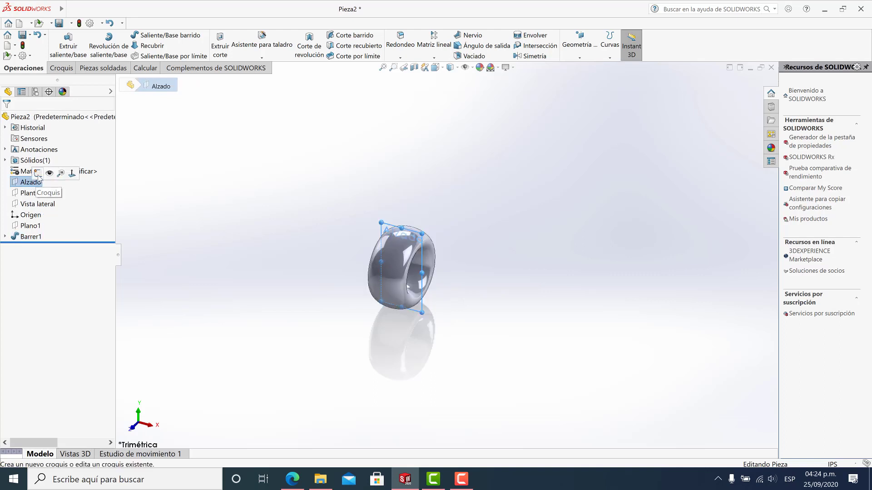
Start a new sketch on the Alzado plane and enlarge the plane outline
click(38, 173)
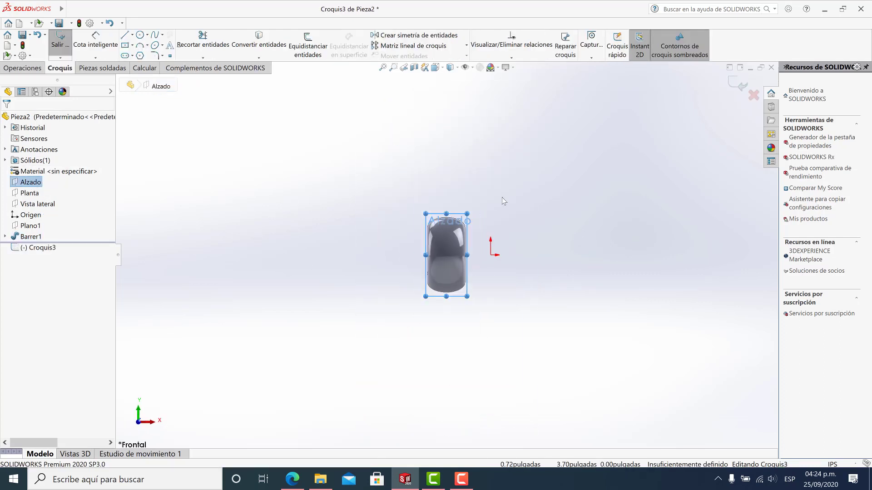
drag(589, 71, 599, 86)
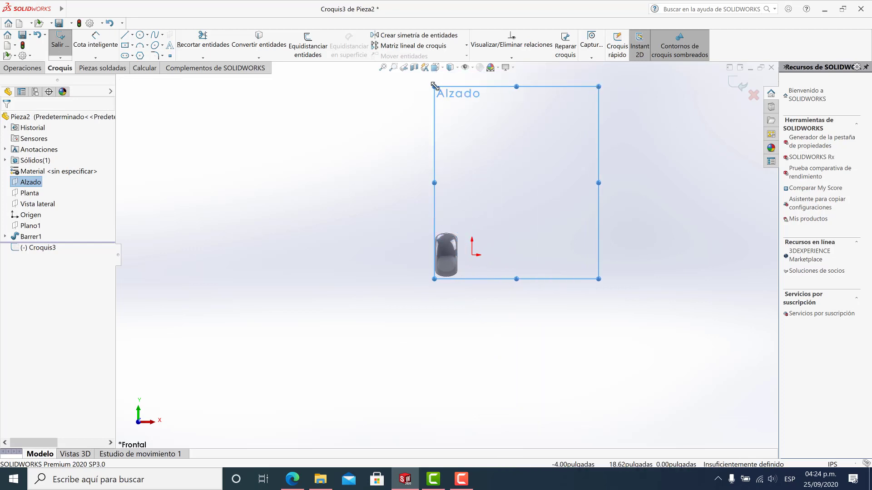
drag(434, 86, 370, 87)
drag(482, 296, 482, 310)
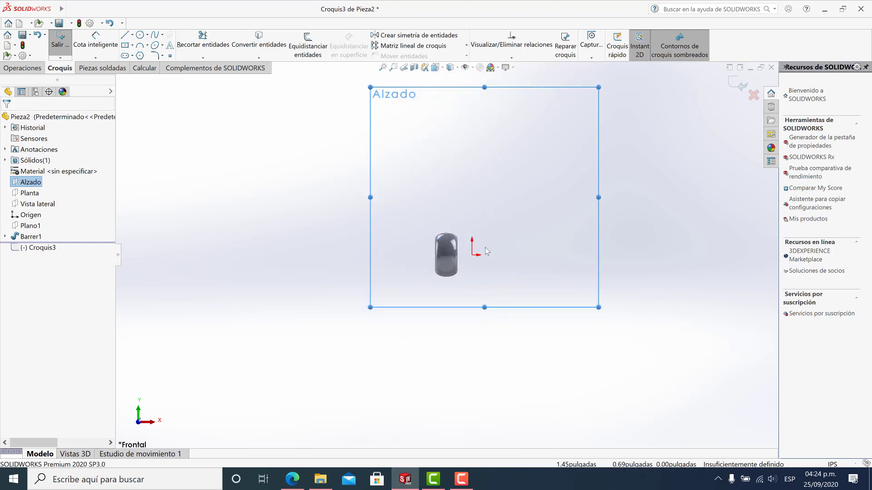
scroll(494, 246, down, 3)
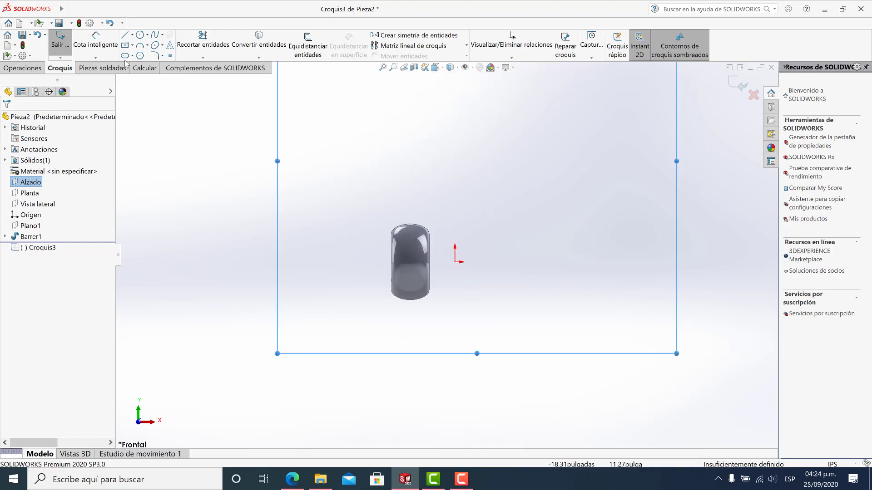
Draw a vertical line upward from the sketch origin
click(126, 35)
click(455, 262)
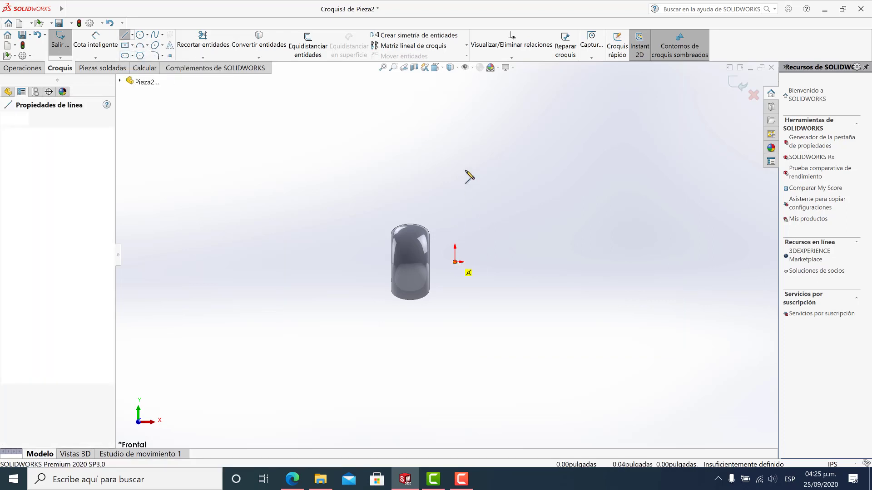
click(449, 157)
key(Escape)
scroll(472, 191, down, 1)
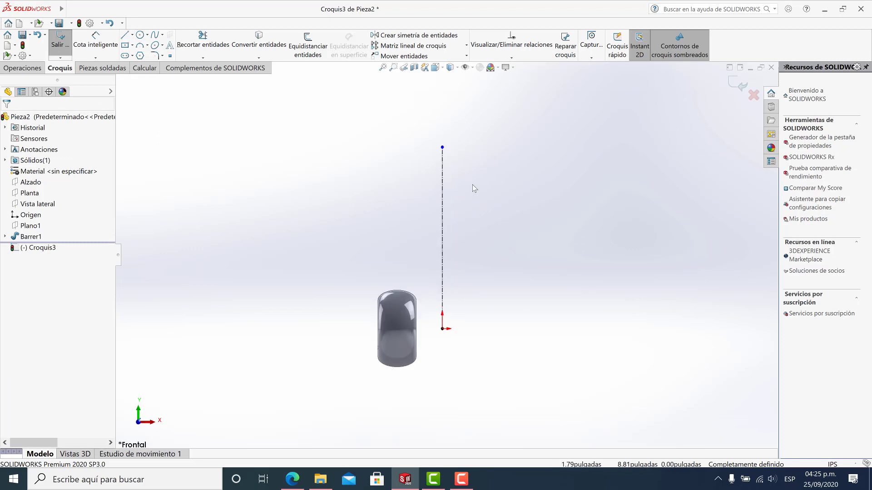
Add a horizontal construction line at the origin and a centred upper construction line
click(132, 35)
click(147, 54)
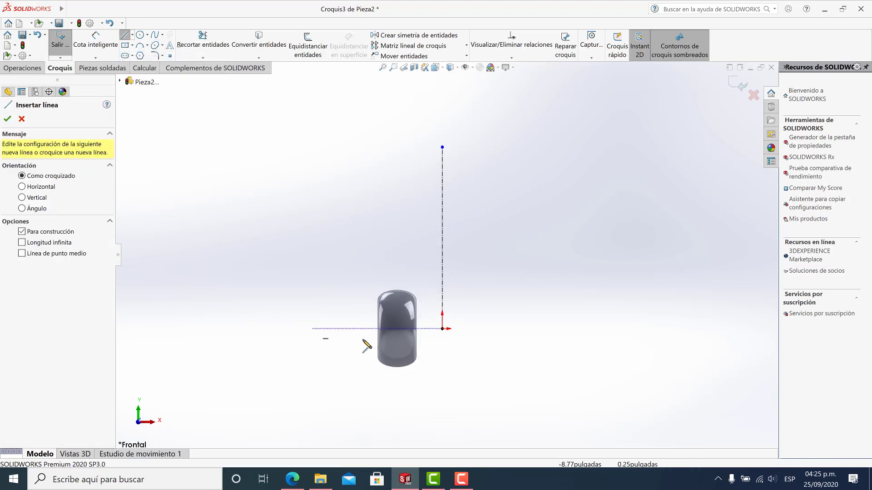
click(442, 328)
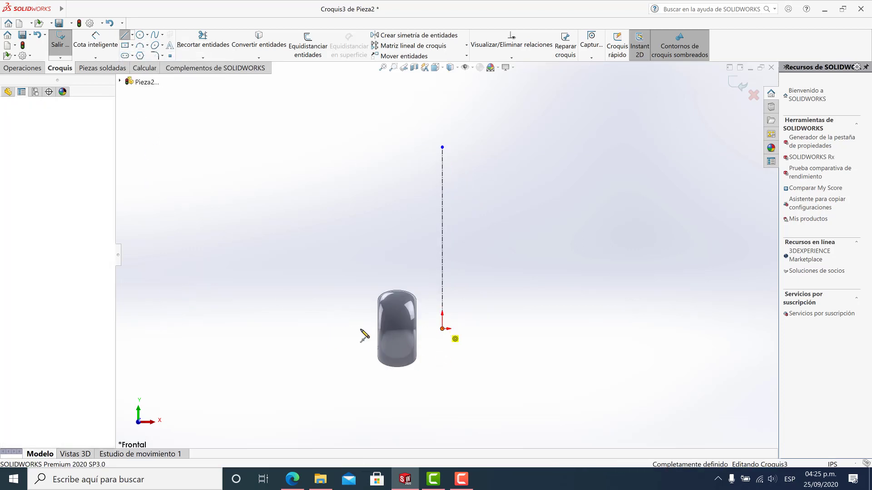
click(318, 329)
key(Escape)
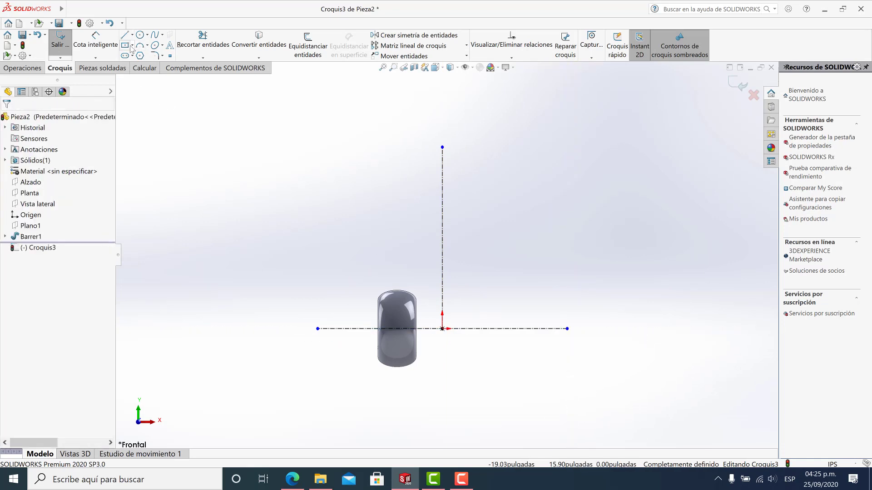
click(132, 35)
click(148, 55)
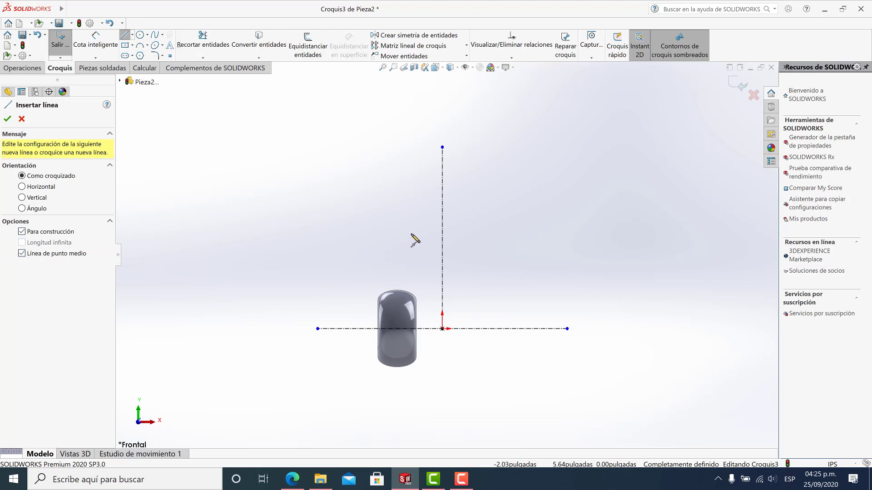
click(442, 219)
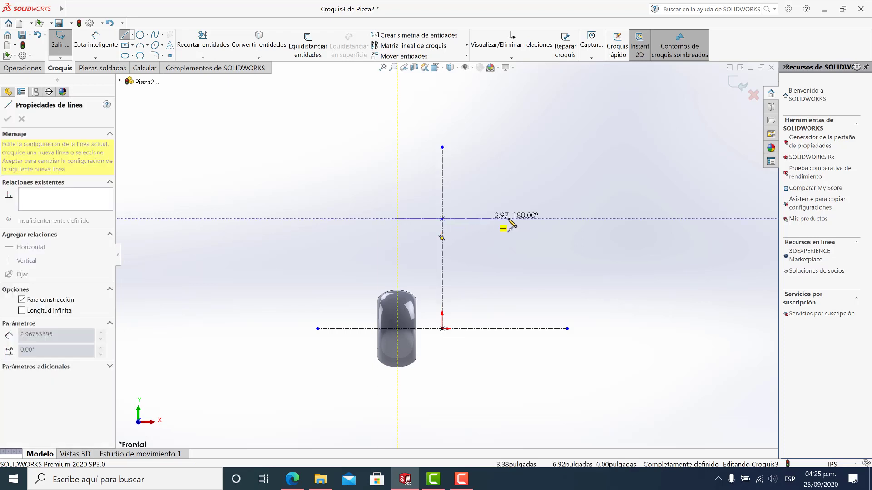
click(544, 220)
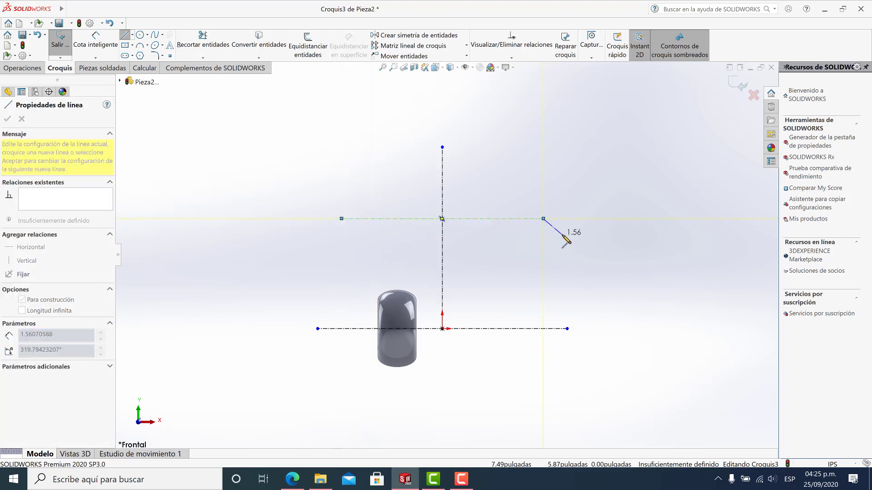
key(Escape)
scroll(486, 241, down, 2)
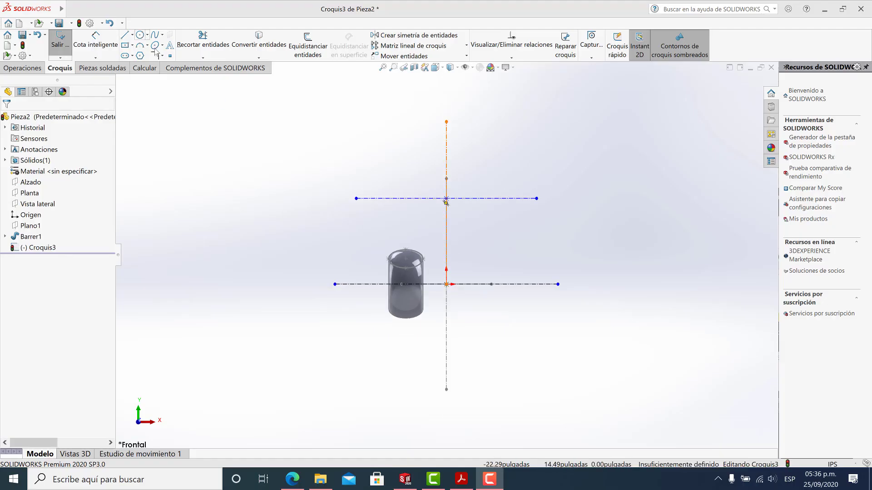
Draw a circle centred where the upper construction lines cross
click(155, 47)
scroll(427, 300, down, 3)
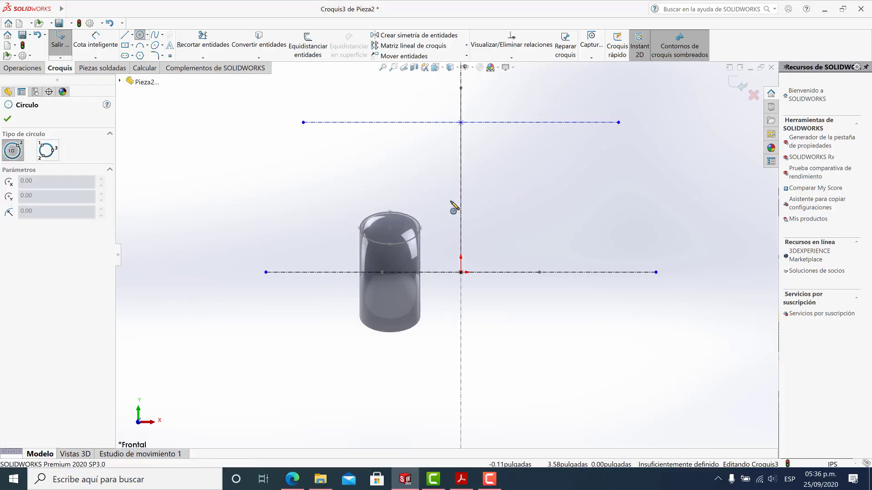
click(461, 122)
scroll(446, 255, up, 2)
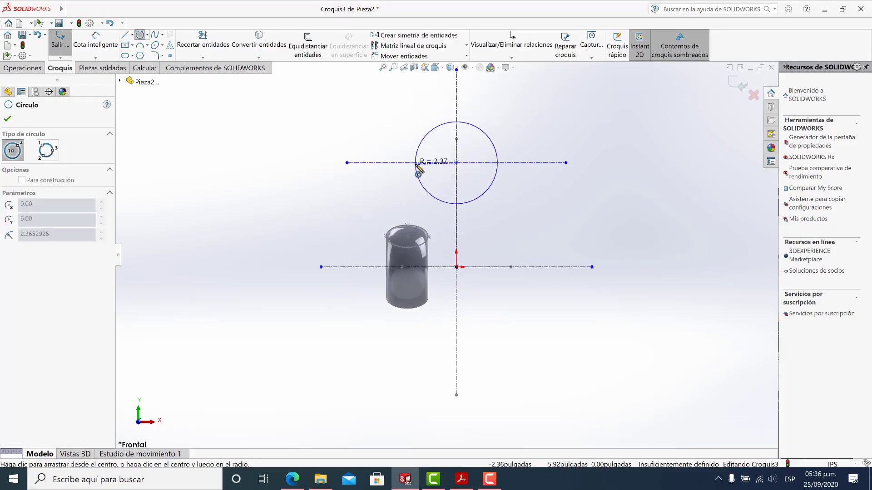
click(417, 166)
key(Escape)
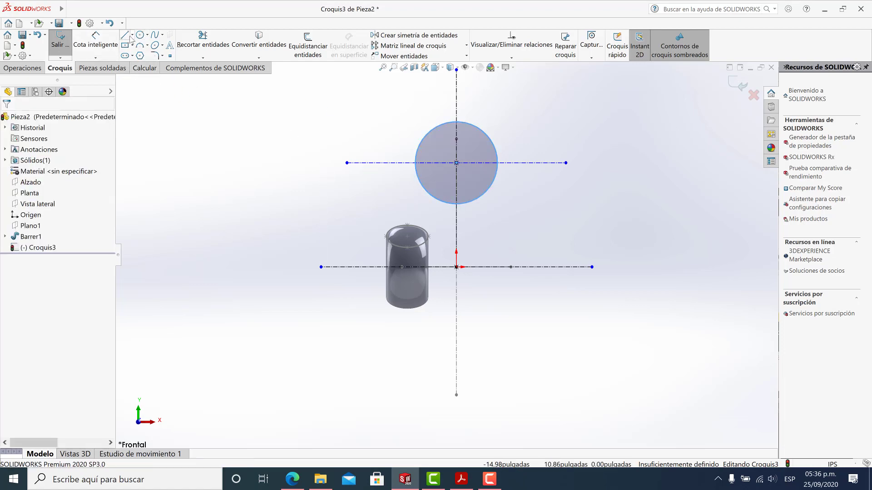
scroll(435, 241, down, 3)
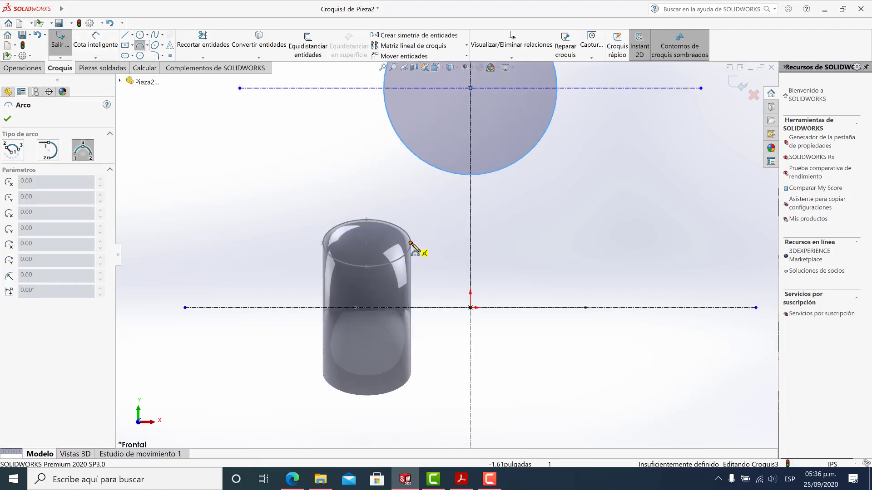
Draw an arc from the cylinder's top edge to the circle, shifting the circle to meet it
click(411, 243)
click(398, 136)
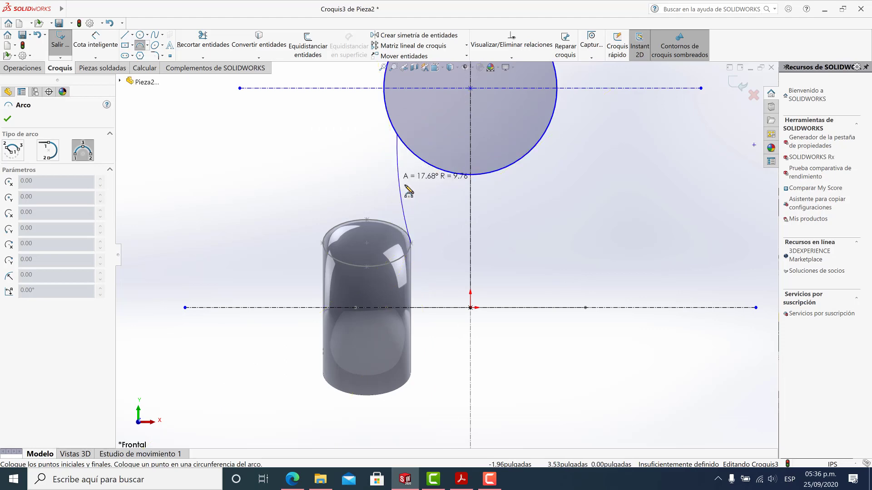
click(427, 198)
scroll(400, 181, up, 2)
scroll(398, 180, down, 4)
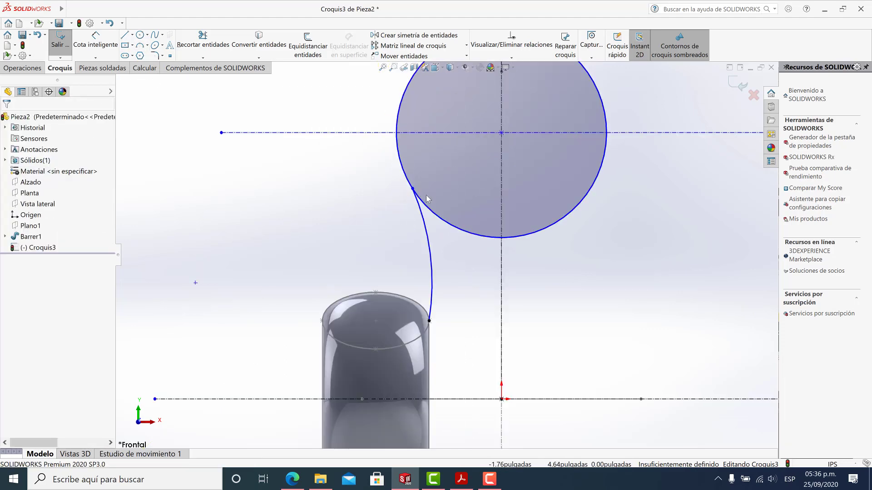
drag(397, 179, 451, 245)
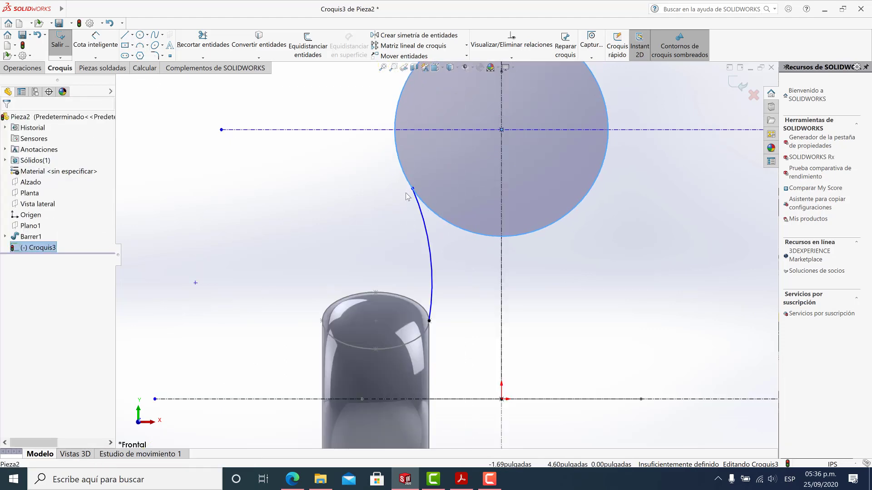
Trim the circle and delete the leftover and extra arcs, leaving two tangent arcs
click(196, 42)
scroll(460, 250, up, 2)
click(457, 237)
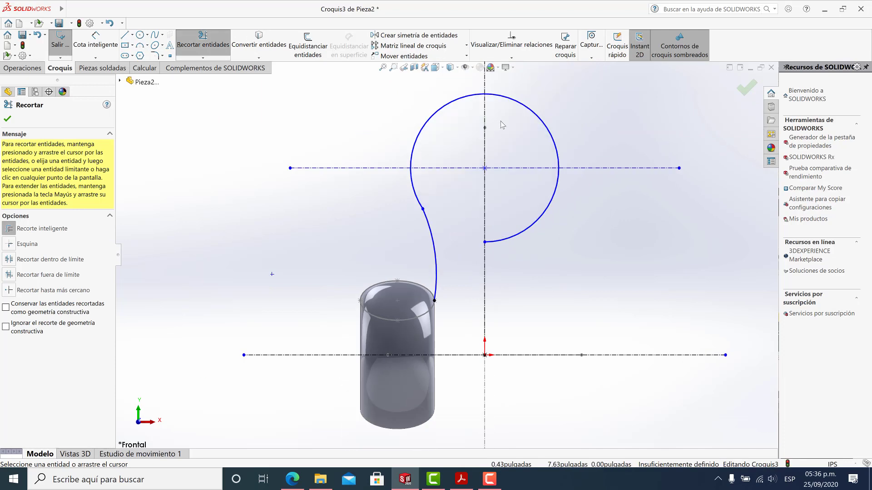
click(547, 129)
key(Escape)
click(537, 222)
key(Delete)
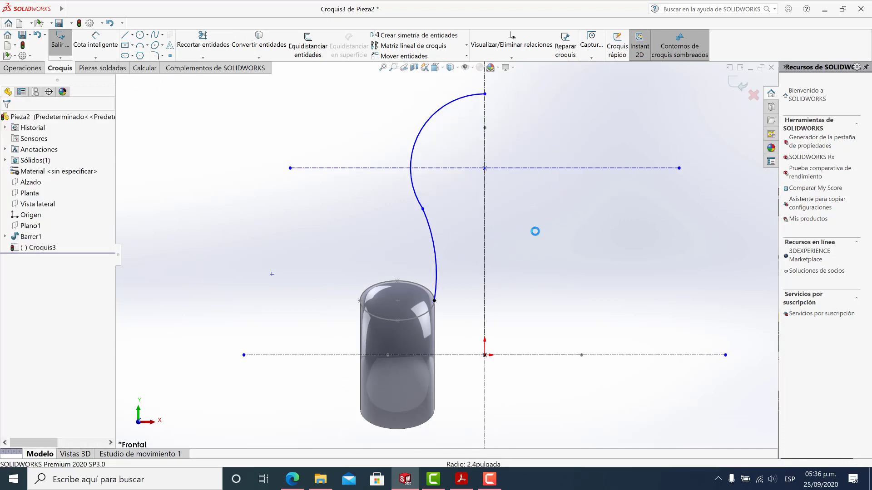
key(f)
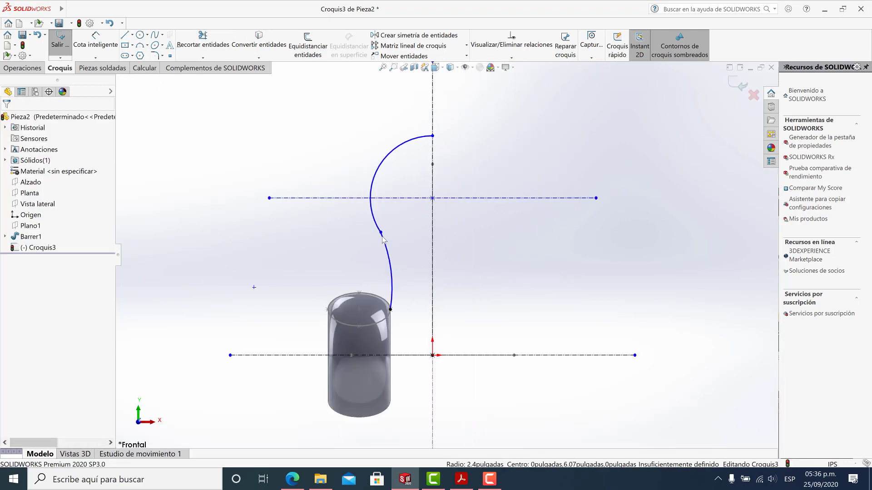
Box-select both path arcs to check their tangent relation
drag(397, 241, 355, 224)
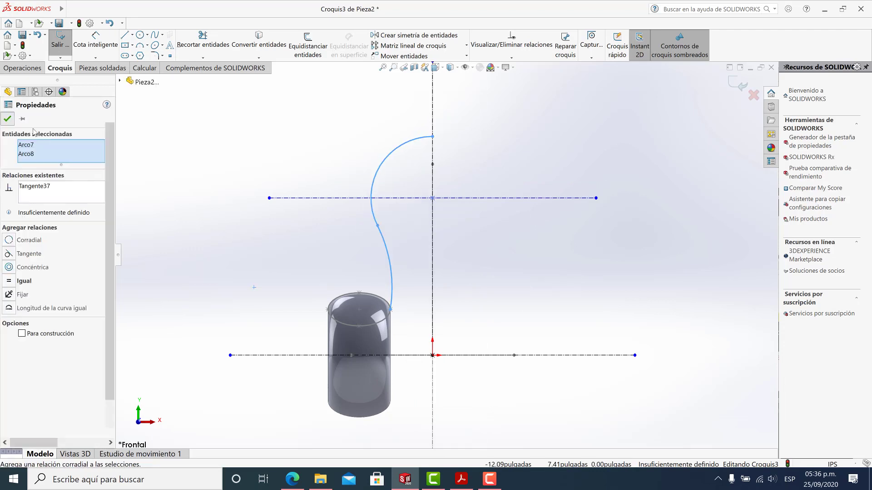
click(399, 356)
scroll(417, 366, down, 2)
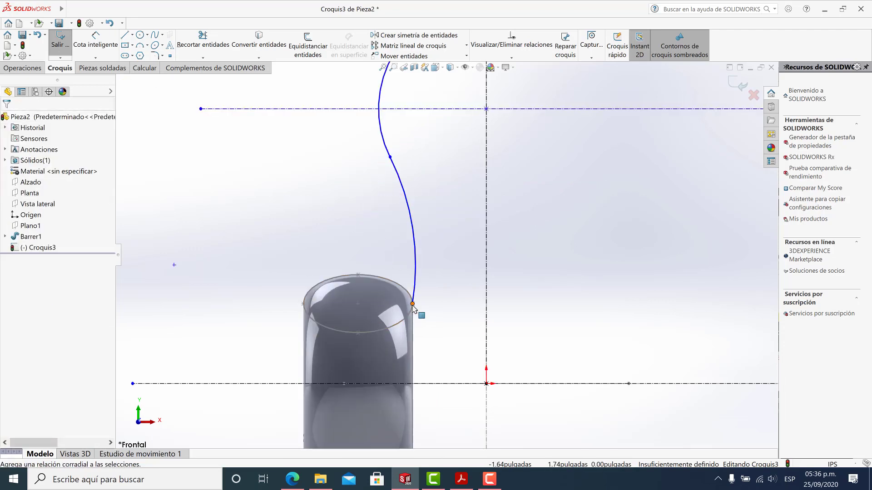
click(94, 46)
scroll(446, 255, up, 2)
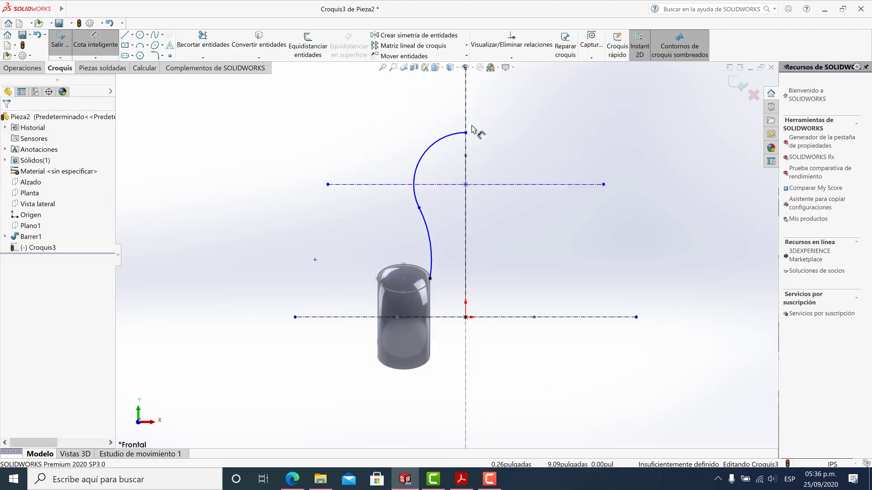
Dimension the path's vertical height to 8.875
click(594, 317)
click(638, 228)
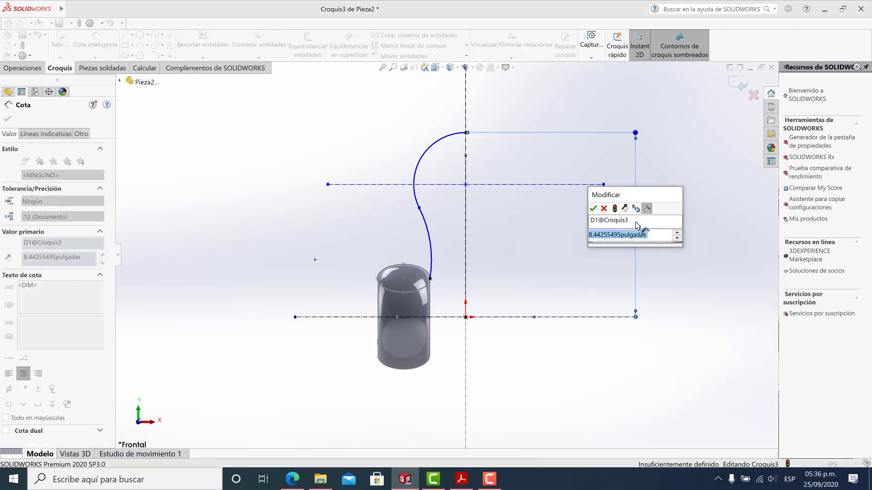
text(8.875)
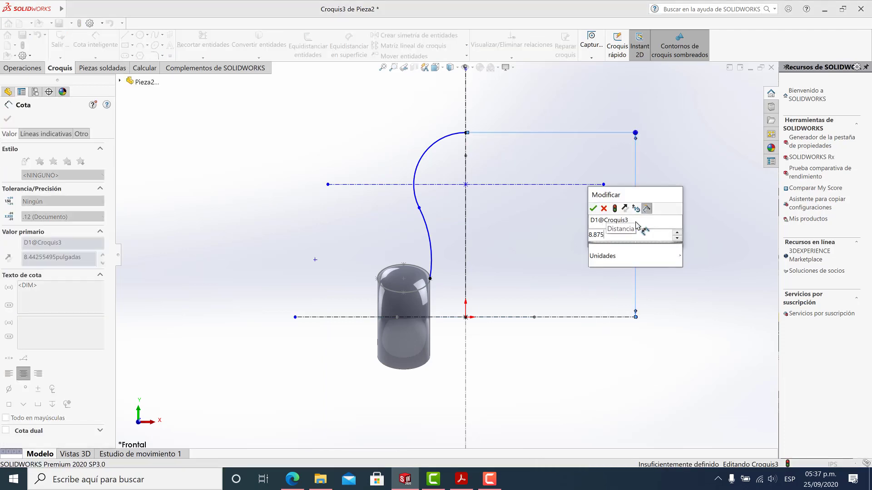
key(Return)
scroll(413, 175, down, 2)
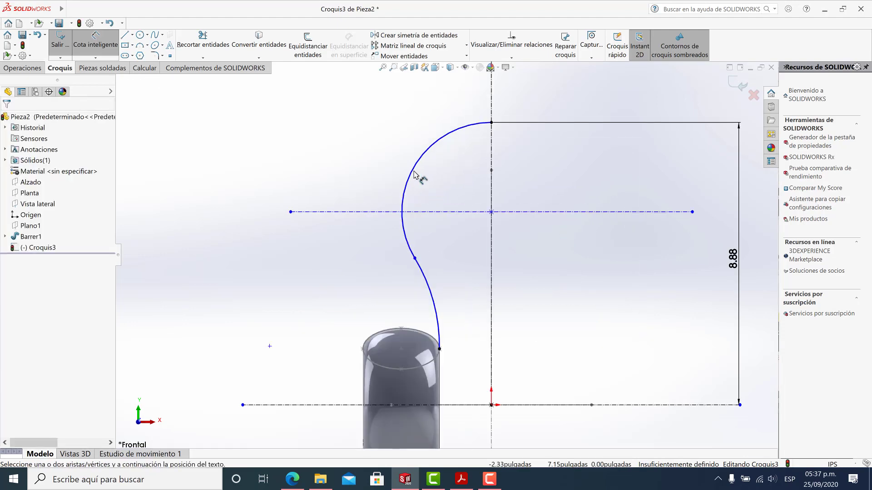
Set the upper arc radius to 2.875 and the lower arc radius to 6, then exit
click(421, 157)
scroll(447, 254, up, 2)
click(409, 157)
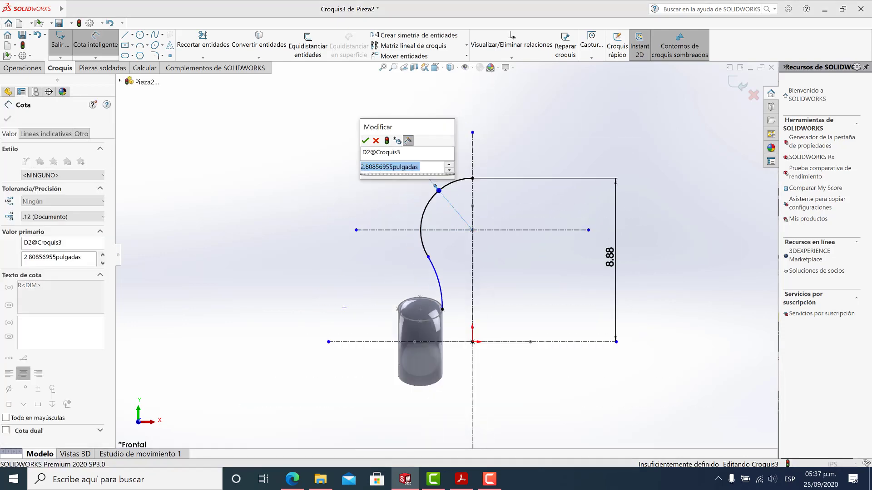
text(2.875)
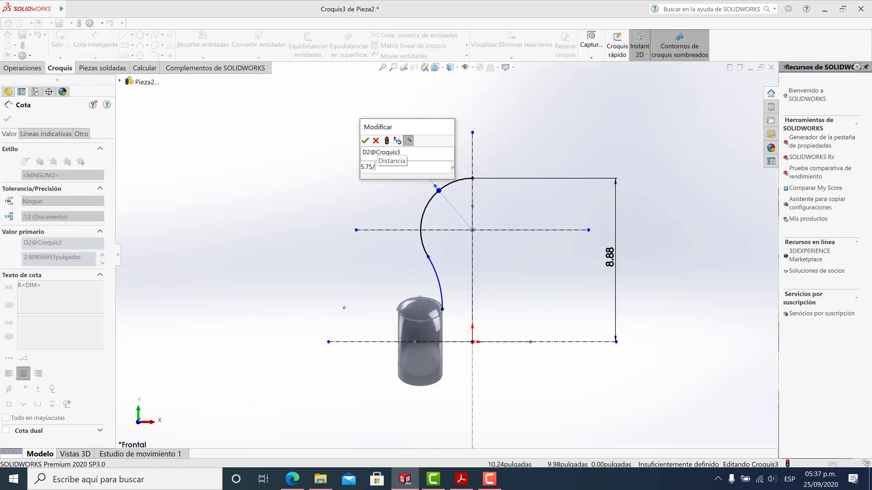
key(Return)
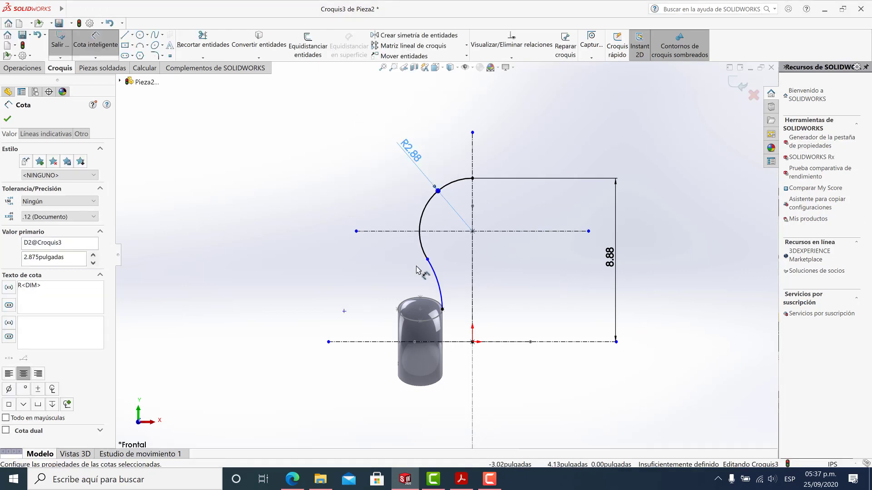
click(435, 277)
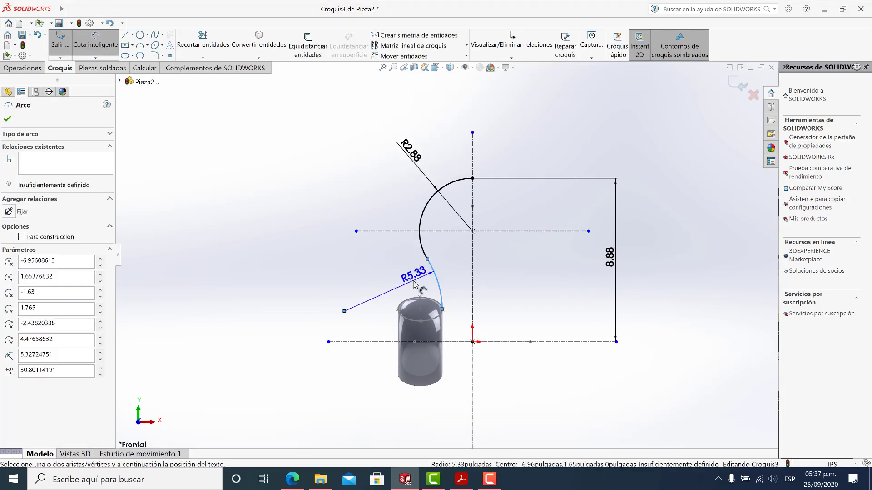
click(370, 305)
text(6)
key(Return)
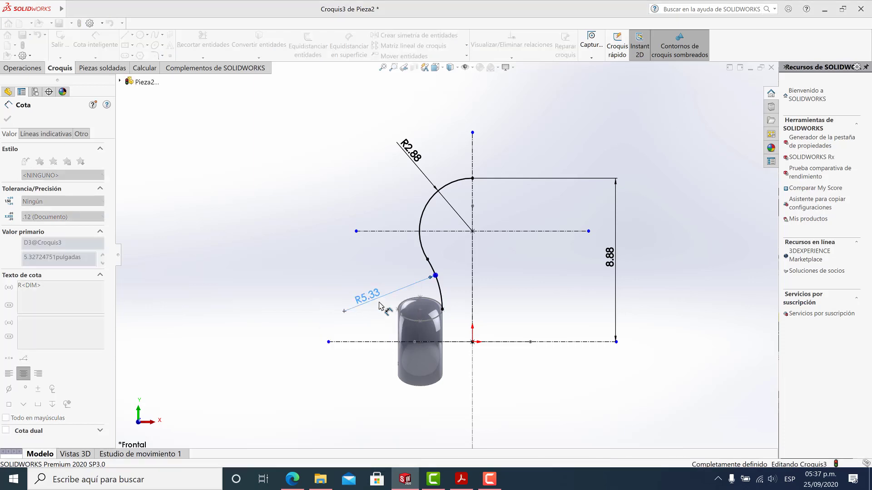
key(Escape)
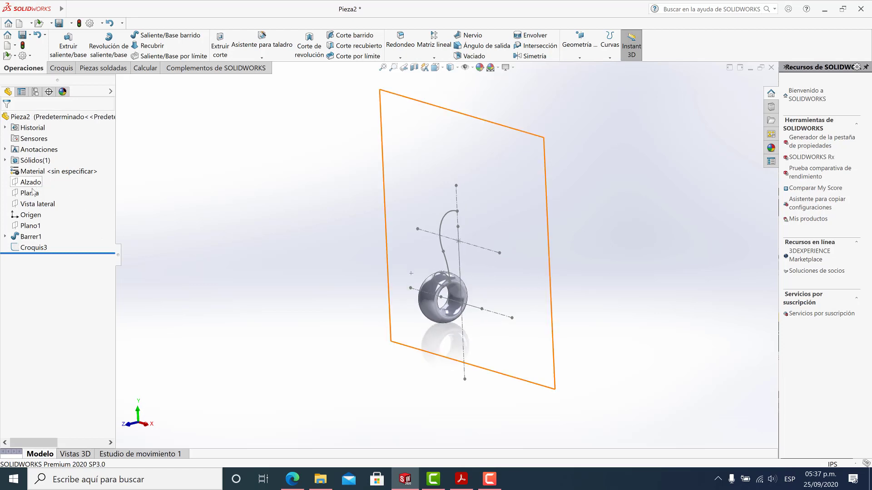
On Vista lateral, sketch an ellipse centred on the centreline at the path's top end
click(29, 207)
click(50, 194)
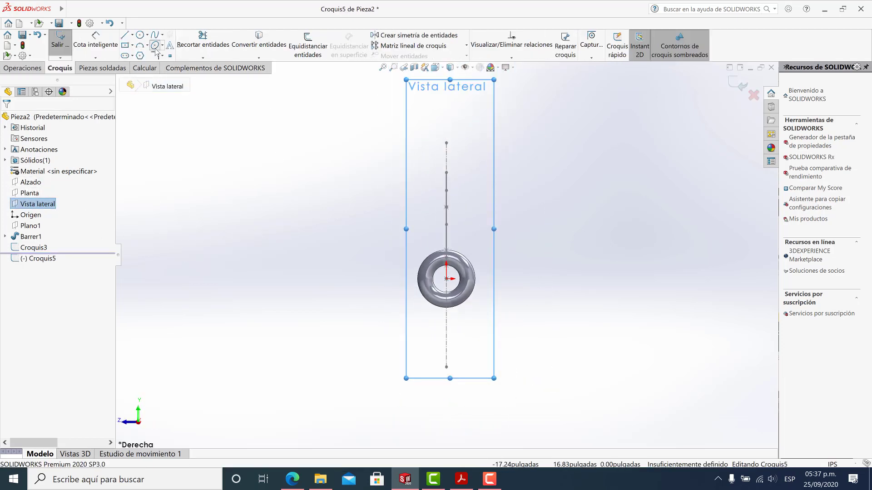
scroll(530, 179, down, 3)
scroll(633, 205, down, 2)
mouse_move(633, 204)
middle_down()
mouse_move(499, 224)
mouse_move(477, 237)
middle_up()
click(433, 211)
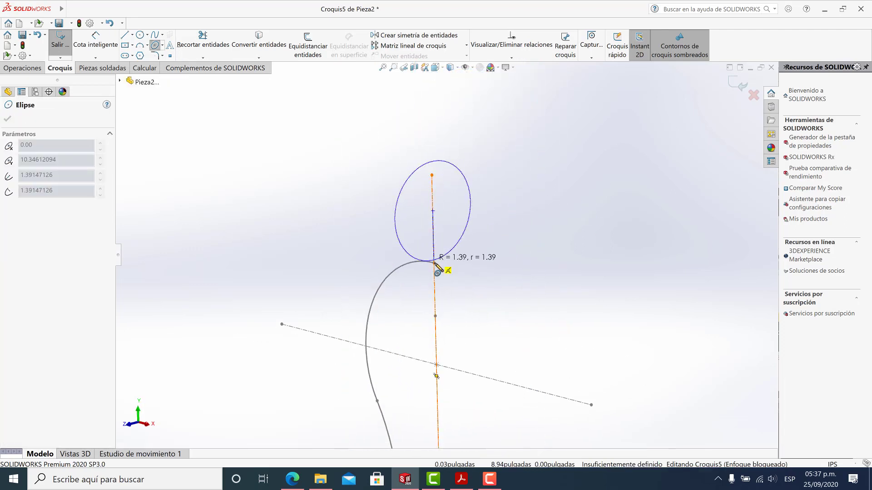
click(433, 264)
click(454, 220)
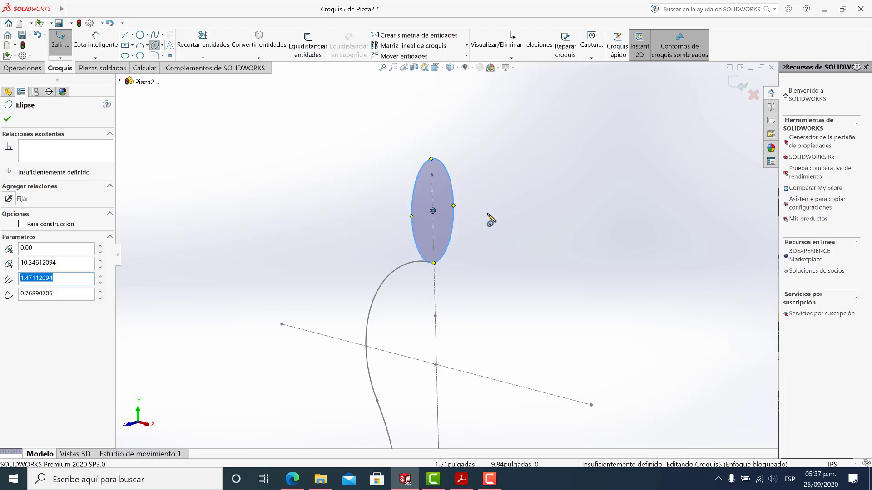
key(Escape)
Dimension the ellipse to 2.08 wide and 2.40 tall
right_drag(510, 227, 565, 186)
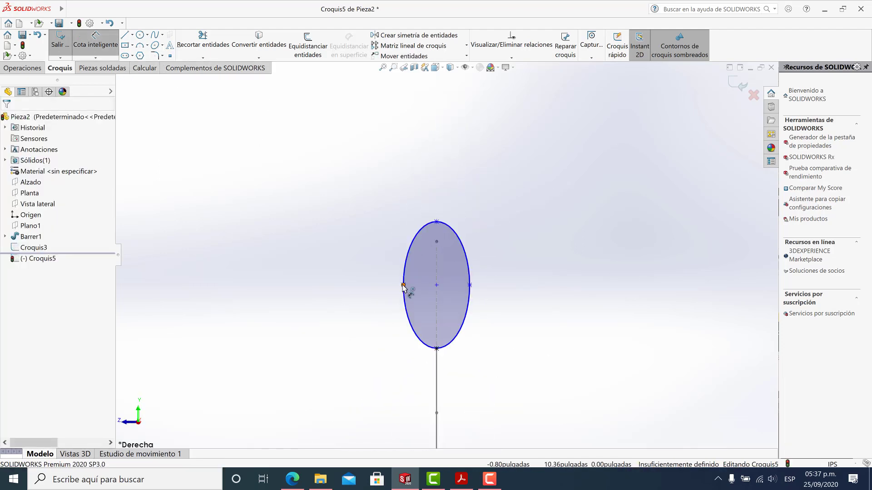
click(402, 286)
click(436, 175)
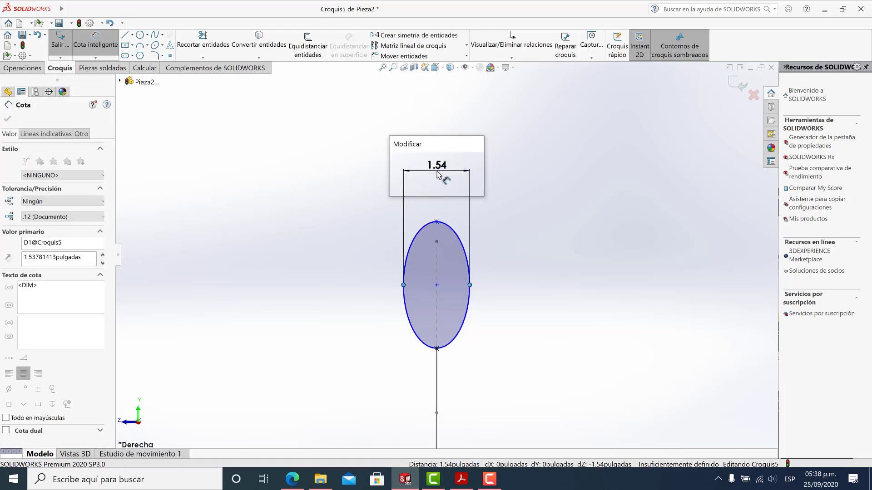
text(2.08)
key(Return)
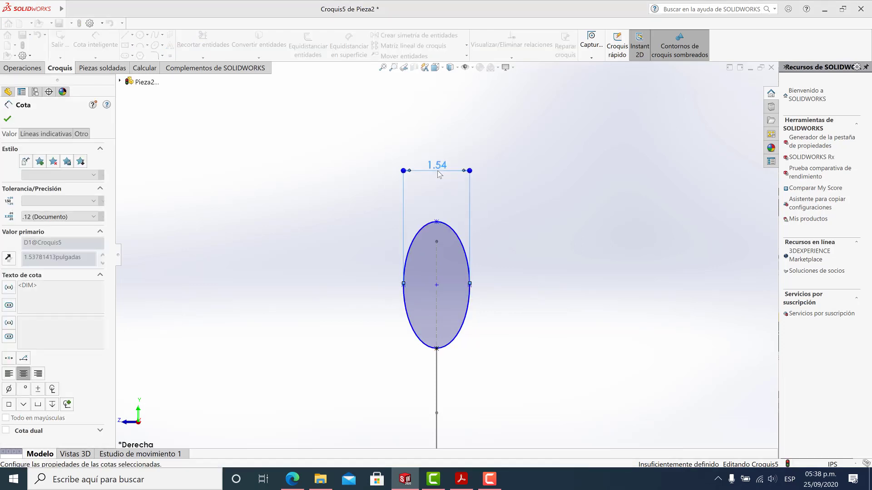
click(437, 176)
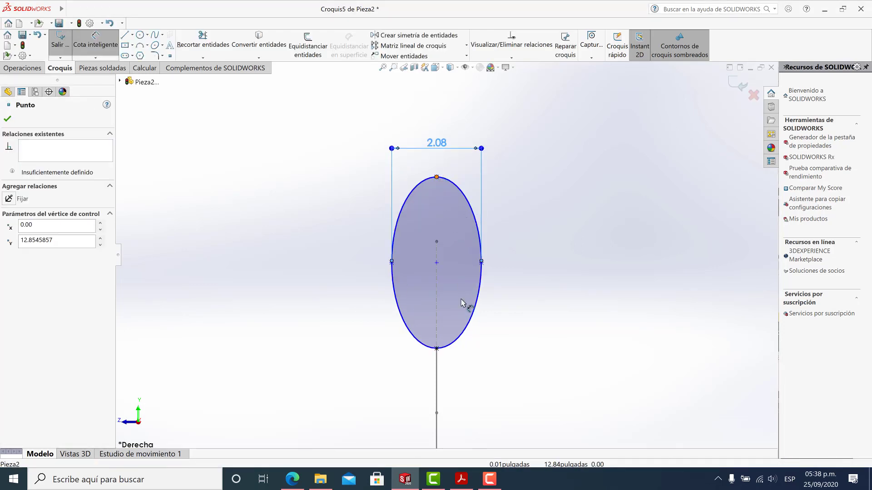
click(437, 348)
click(560, 266)
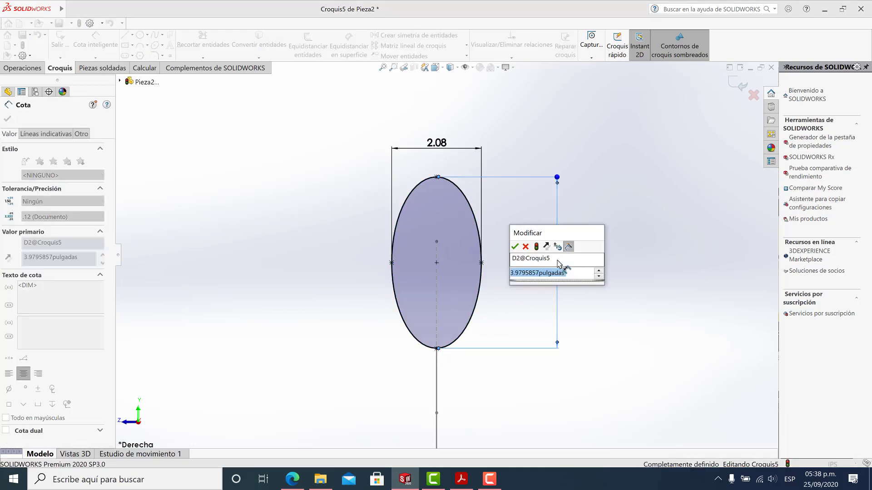
text(4)
key(Return)
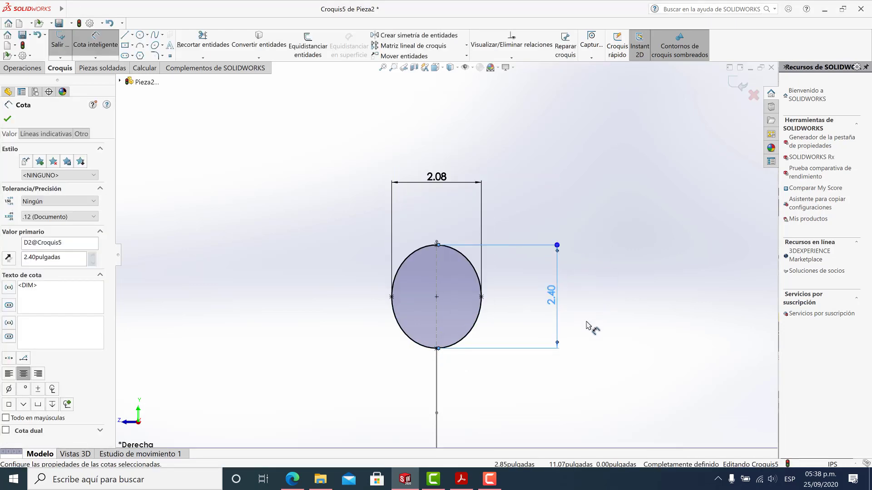
Move the 2.08 dimension closer to the ellipse and close the sketch
scroll(511, 292, up, 1)
key(Escape)
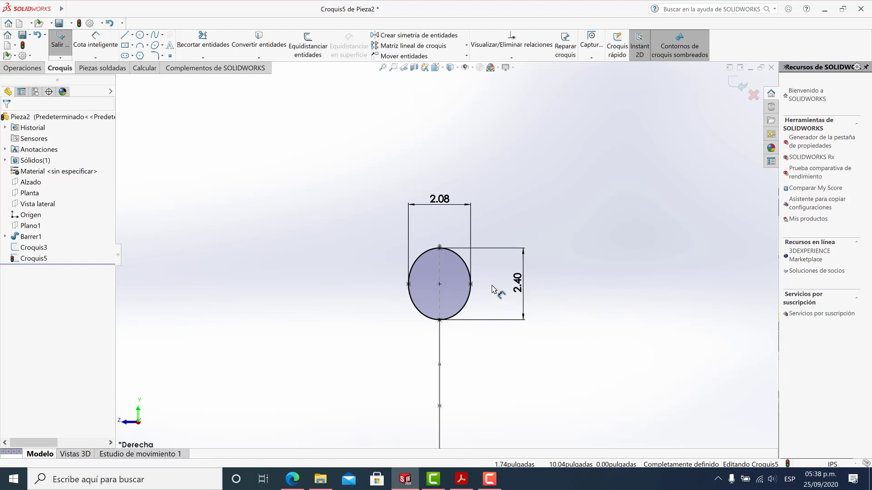
scroll(504, 292, down, 2)
click(473, 288)
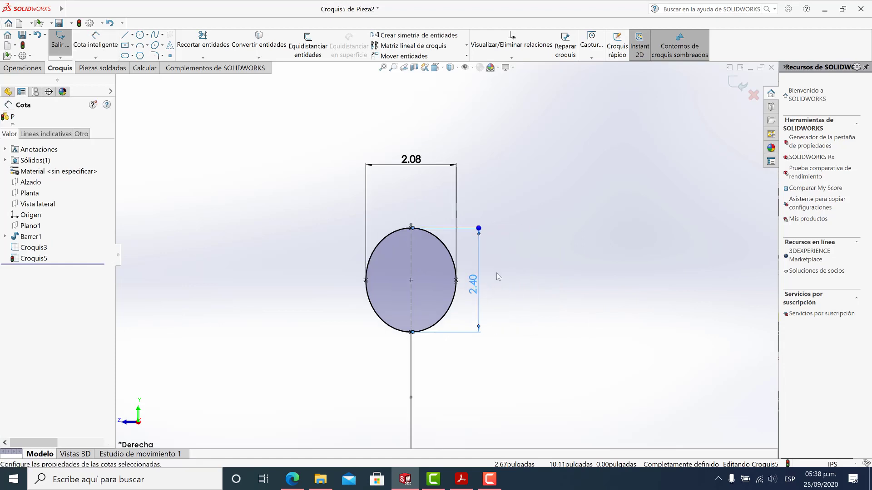
click(497, 273)
drag(411, 160, 412, 199)
click(512, 258)
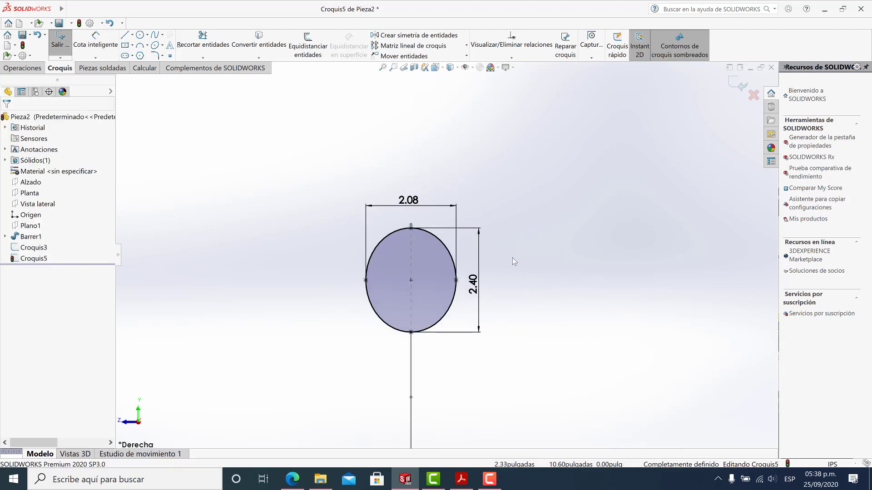
scroll(512, 257, up, 1)
click(737, 86)
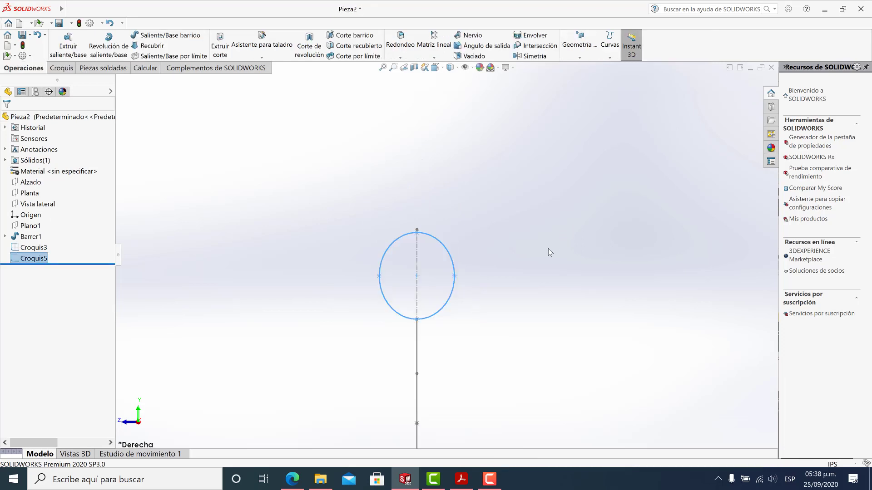
Sweep the Croquis5 ellipse along the Croquis3 path, creating the curved Barrer3 neck
click(164, 37)
scroll(363, 113, down, 3)
click(502, 181)
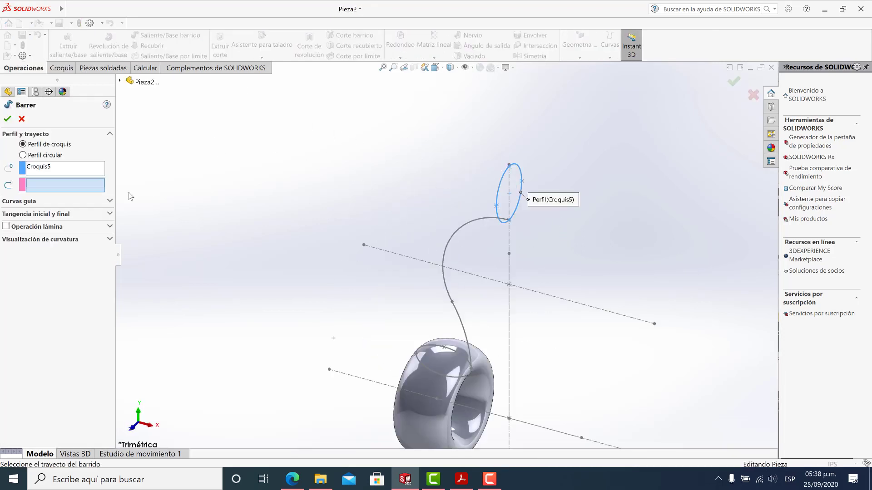
click(445, 253)
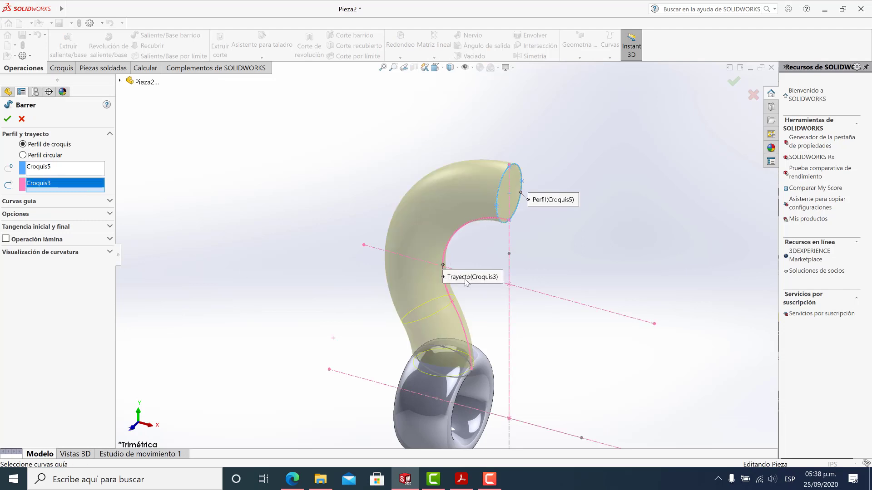
middle_drag(447, 254, 517, 274)
key(ctrl+1)
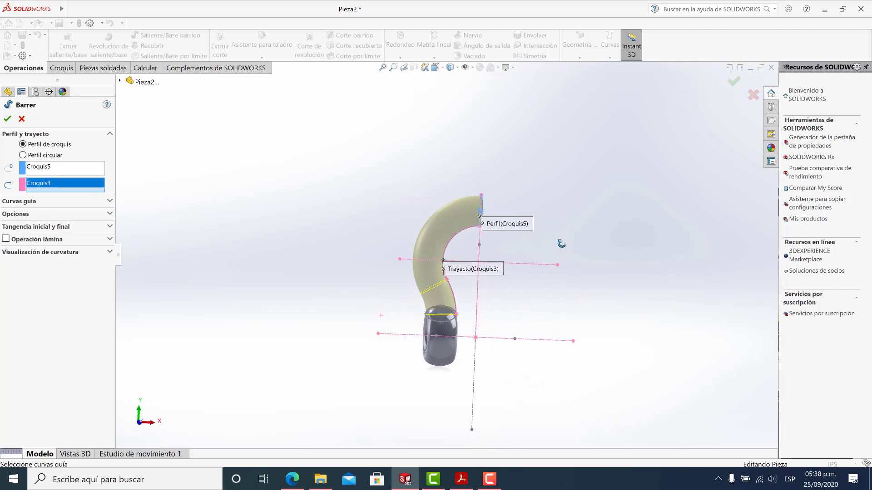
click(6, 120)
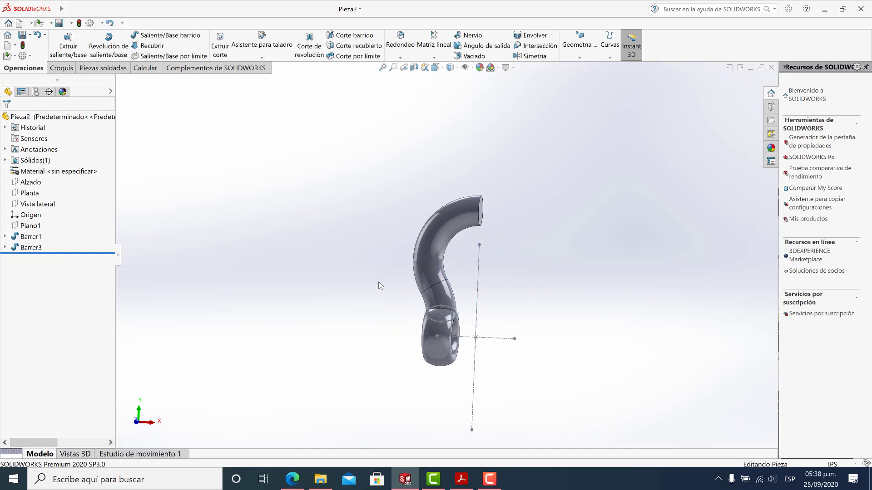
mouse_move(378, 281)
middle_down()
mouse_move(563, 319)
mouse_move(556, 284)
mouse_move(650, 263)
mouse_move(518, 287)
middle_up()
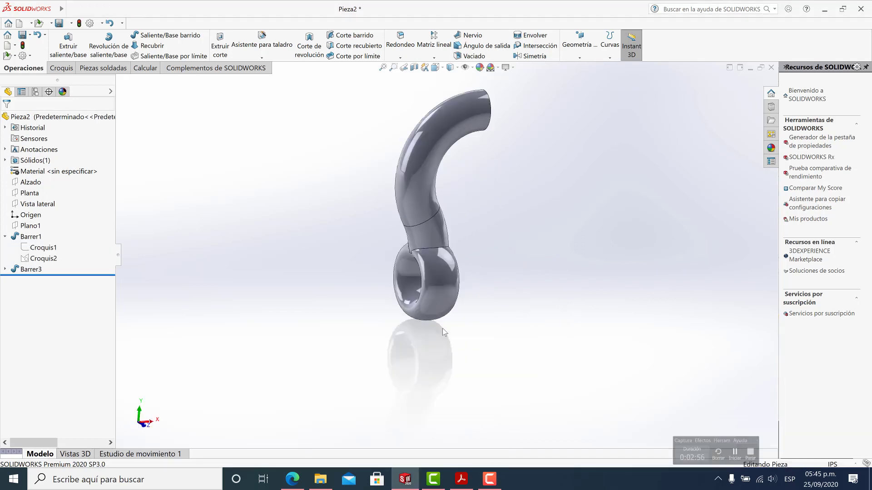
Edit Croquis2 and draw a circle centred between the Ø2.25 and Ø4.81 circles
click(51, 257)
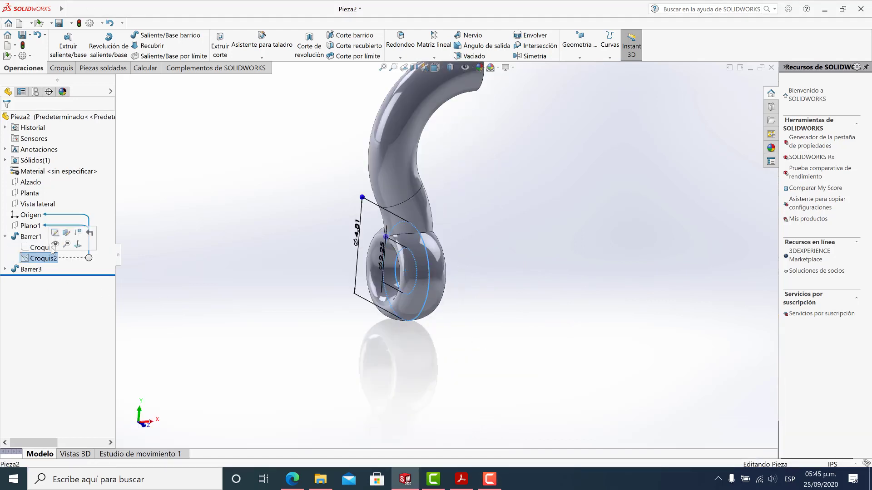
click(55, 233)
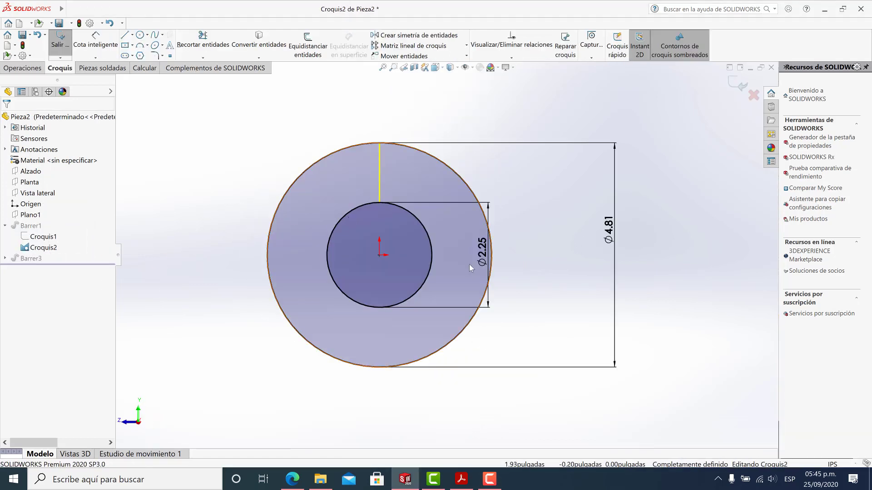
click(140, 35)
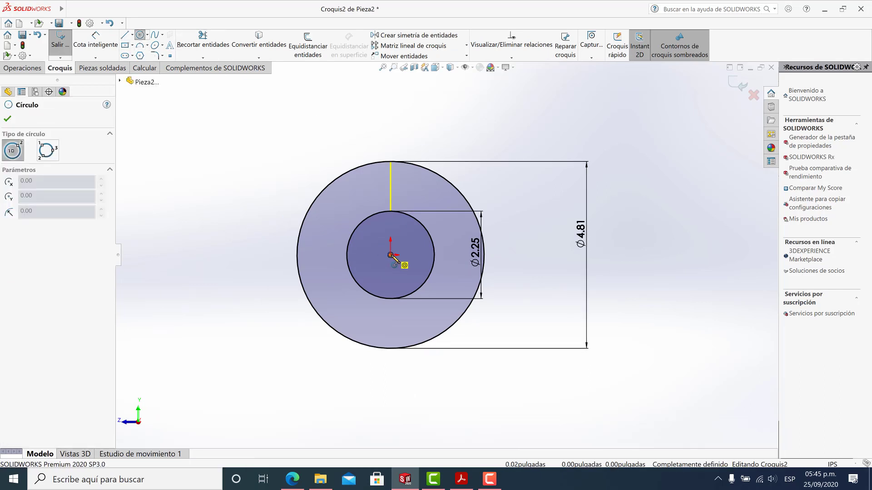
drag(390, 255, 432, 192)
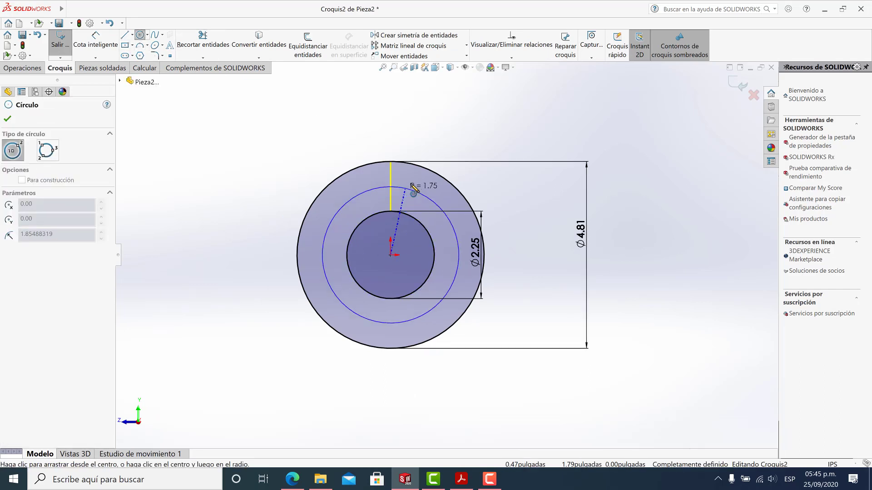
Dimension the new middle circle to Ø3.53 and leave the sketch
click(7, 118)
click(95, 39)
click(316, 247)
click(239, 254)
text(3.)
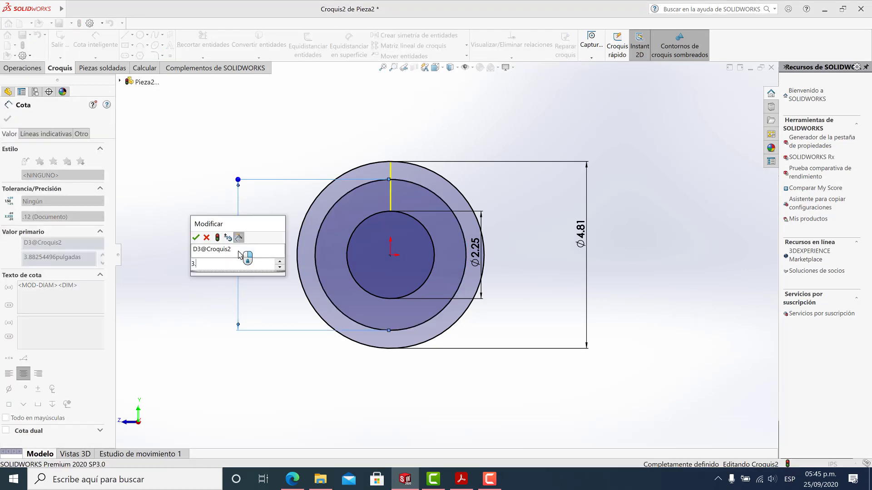
text(53)
key(Return)
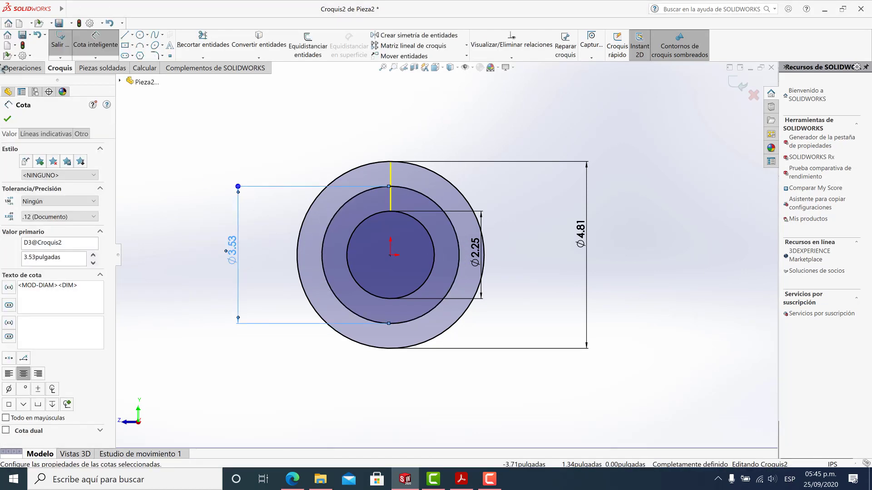
click(7, 118)
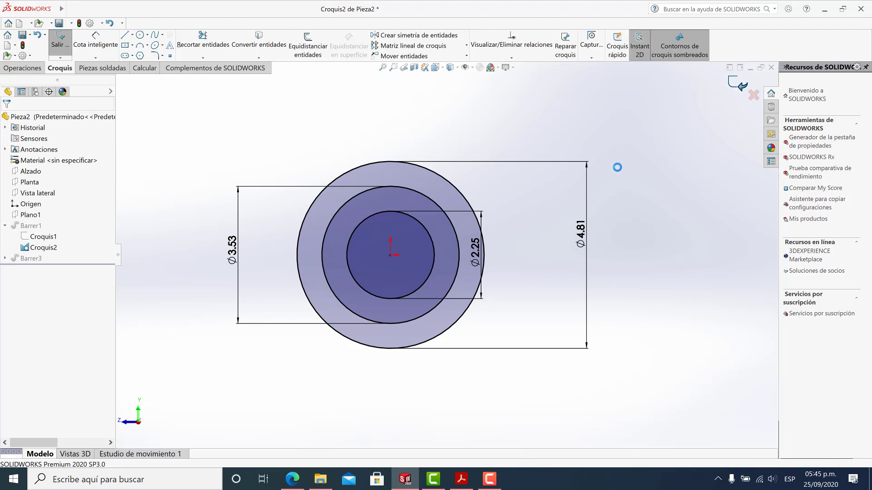
middle_drag(541, 220, 496, 249)
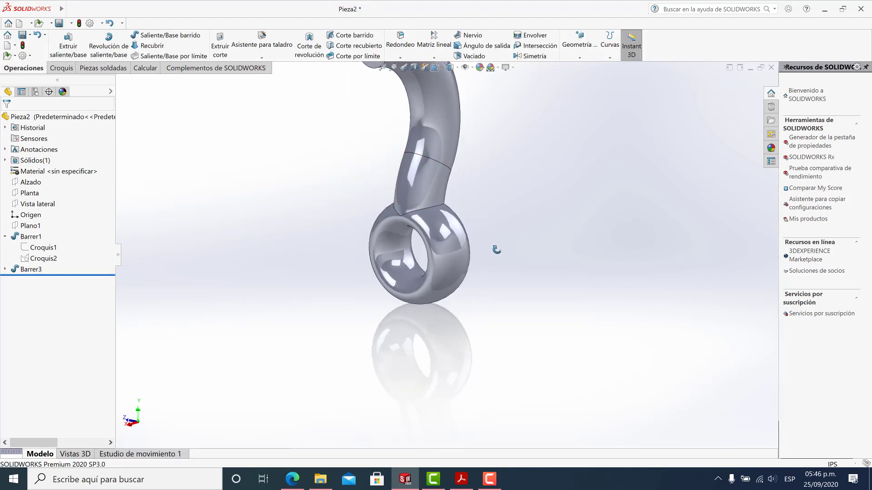
Reopen the Croquis2 eye sketch and exit it without further changes
click(39, 259)
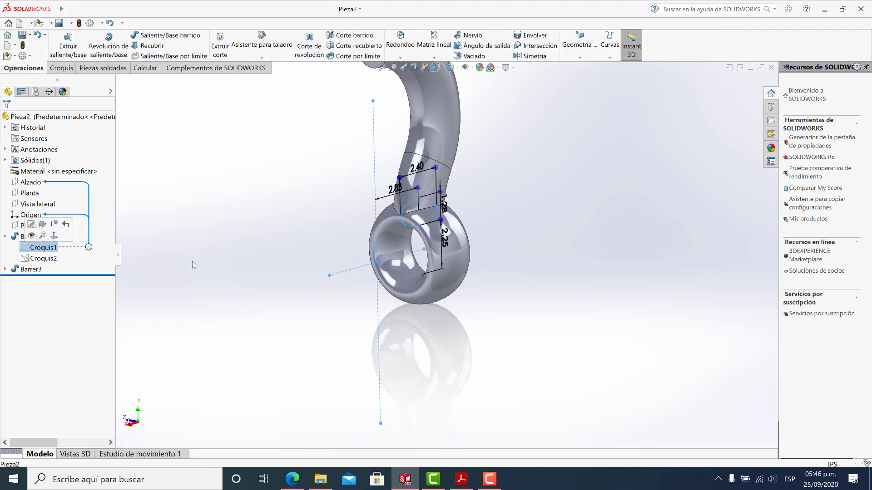
click(259, 261)
key(f)
click(52, 263)
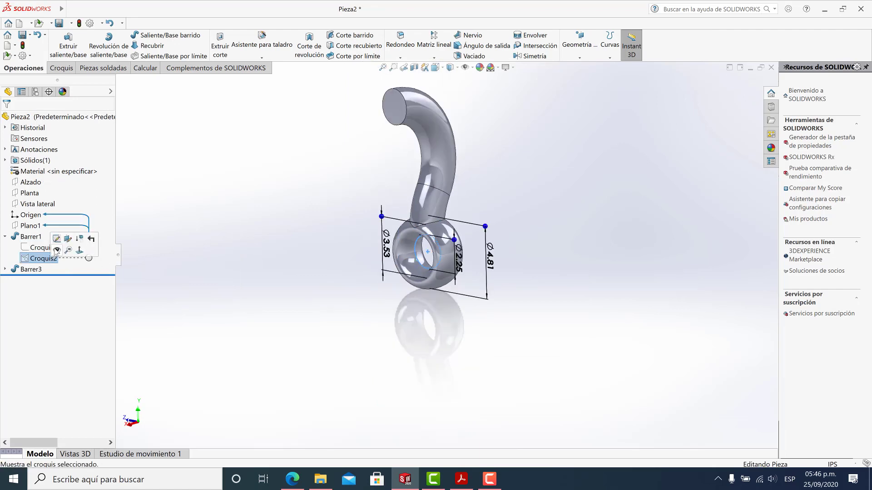
right_click(255, 264)
click(272, 250)
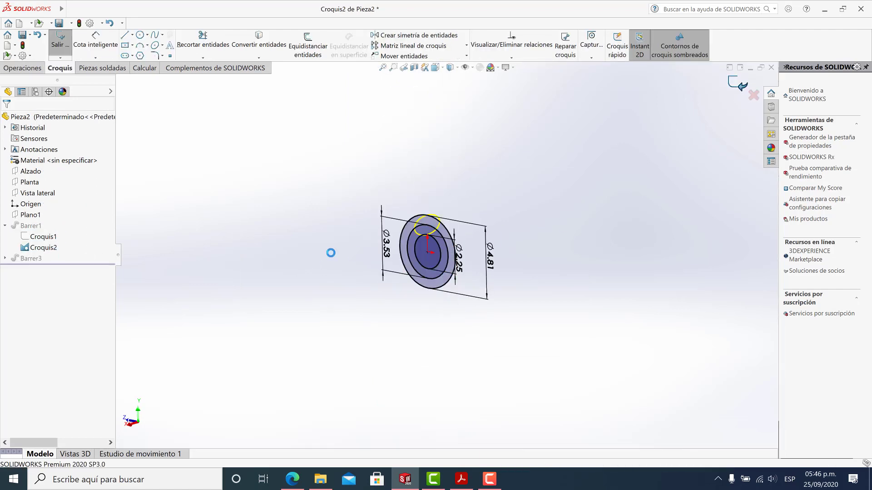
click(36, 260)
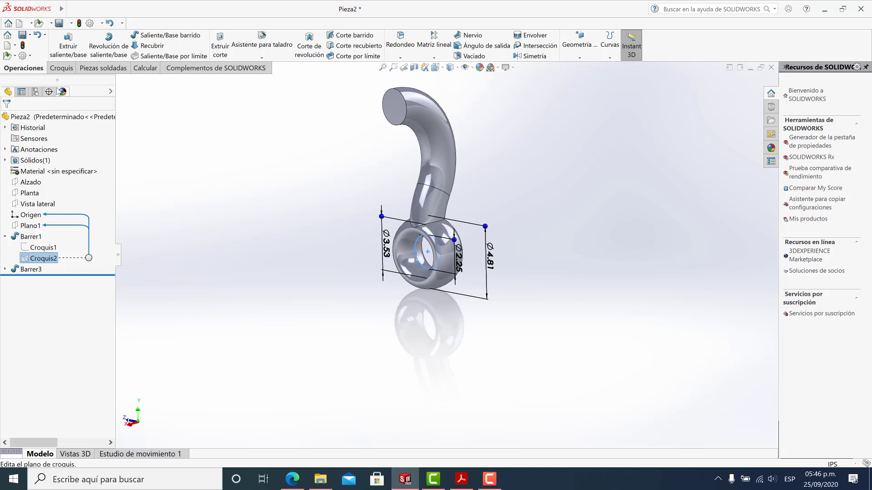
Start a boss extrusion from Croquis2 using only the ring between Ø2.25 and Ø3.53
click(75, 50)
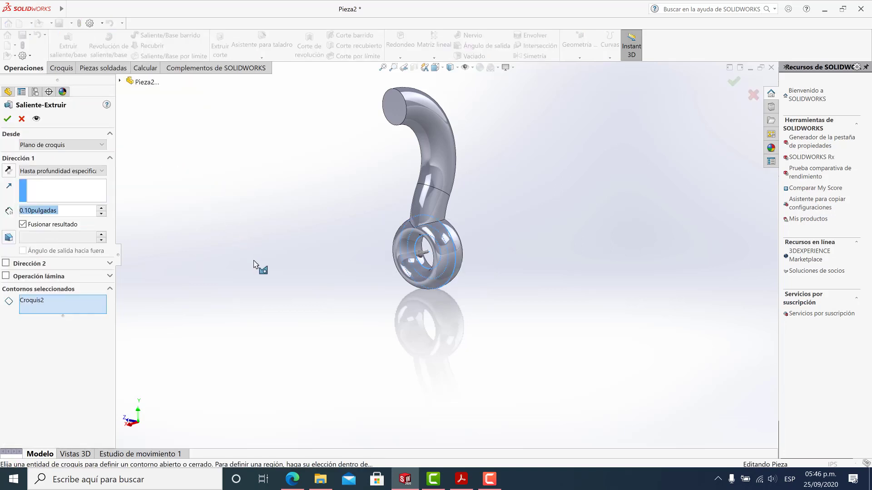
right_click(36, 304)
click(68, 310)
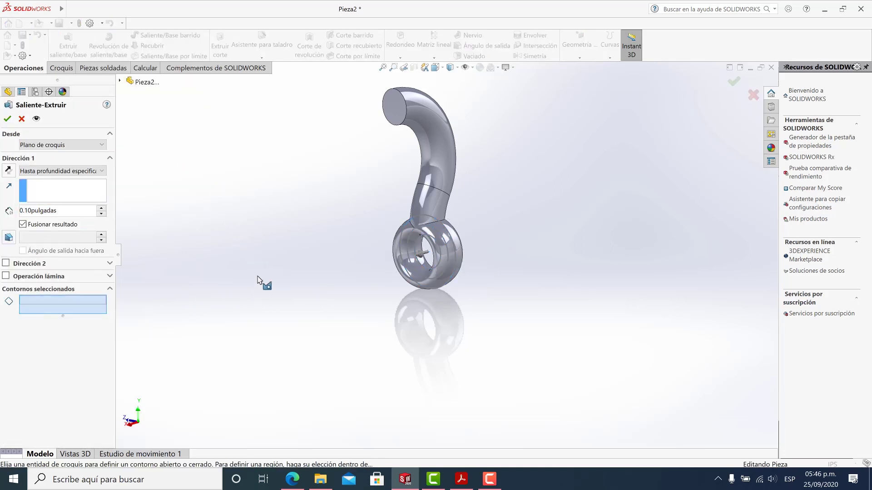
scroll(430, 399, up, 3)
mouse_move(430, 400)
middle_down()
mouse_move(441, 276)
mouse_move(415, 292)
mouse_move(525, 321)
middle_up()
scroll(438, 336, down, 5)
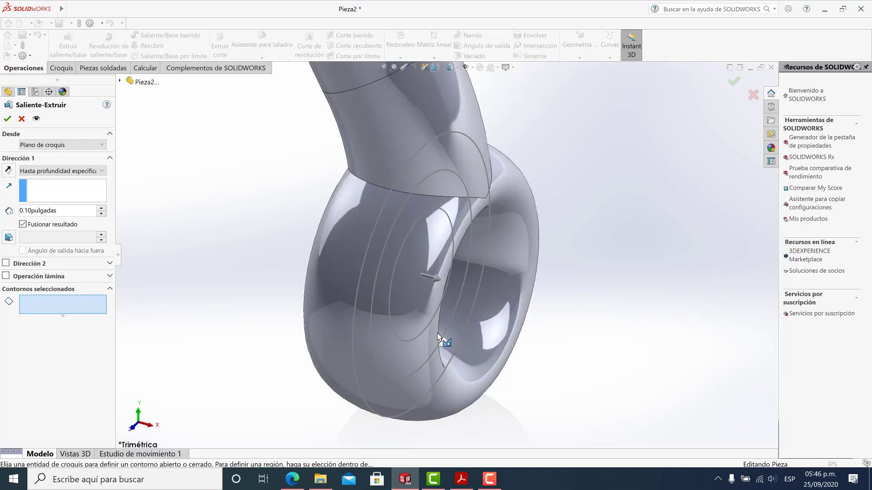
click(391, 347)
scroll(502, 318, up, 5)
mouse_move(502, 317)
middle_down()
mouse_move(411, 302)
mouse_move(380, 329)
mouse_move(238, 307)
middle_up()
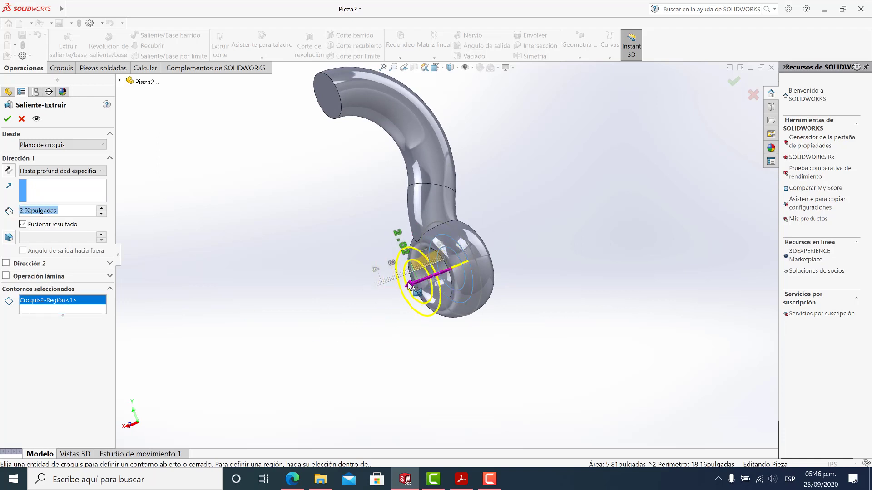
scroll(438, 299, down, 2)
Set the extrusion to Mid Plane with a 2.40 in depth and accept it
click(63, 171)
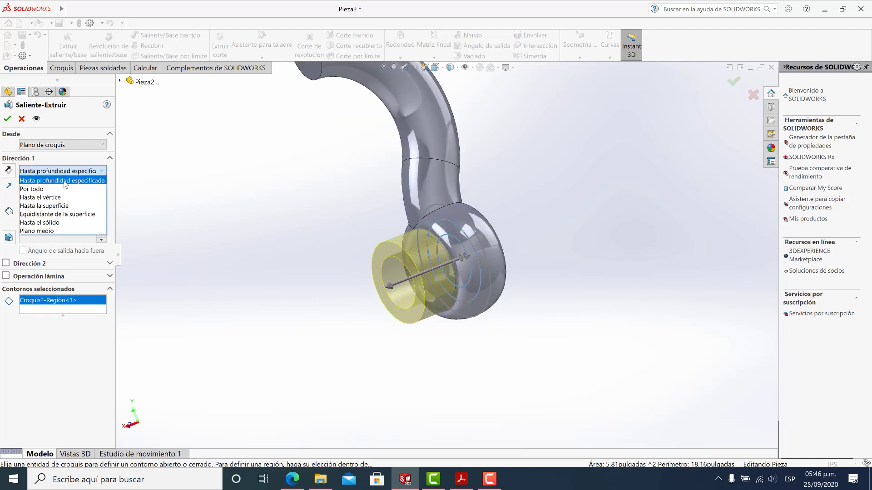
click(63, 232)
middle_drag(311, 258, 437, 278)
drag(450, 278, 419, 290)
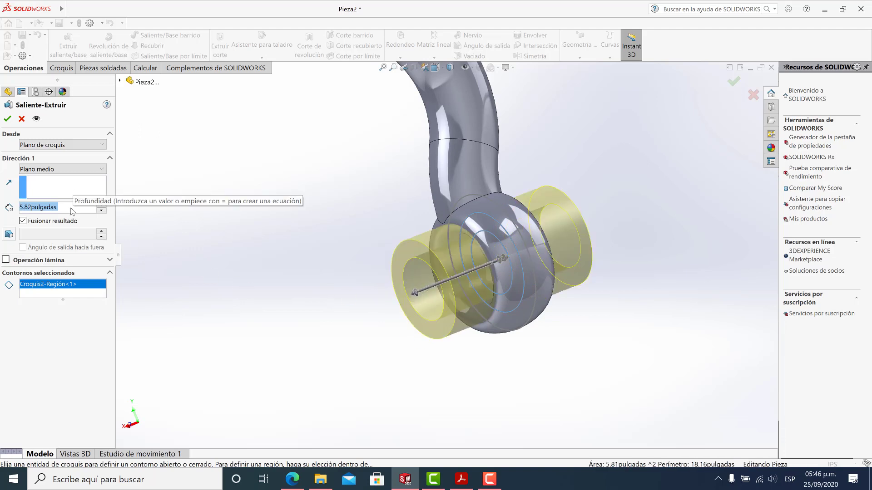
text(2.4)
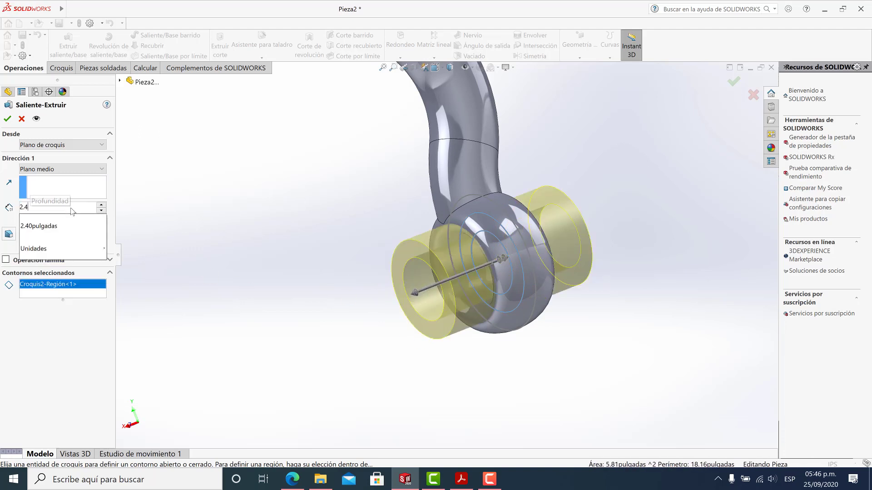
key(Return)
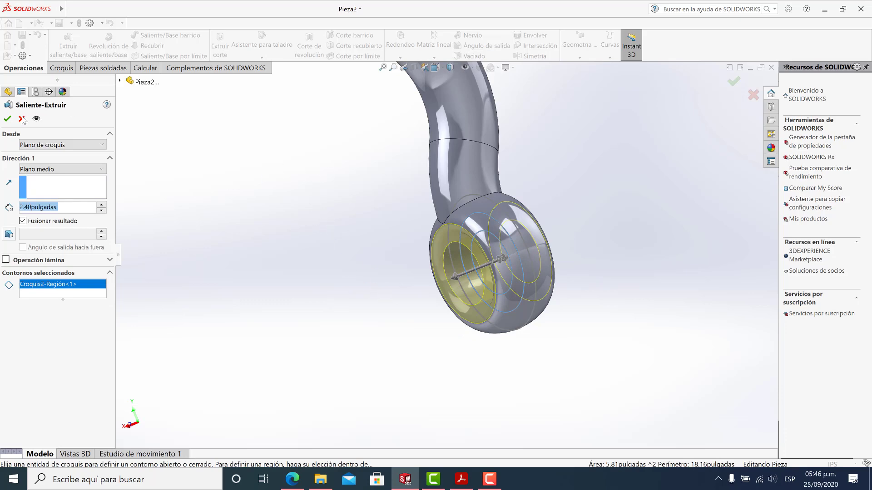
click(8, 119)
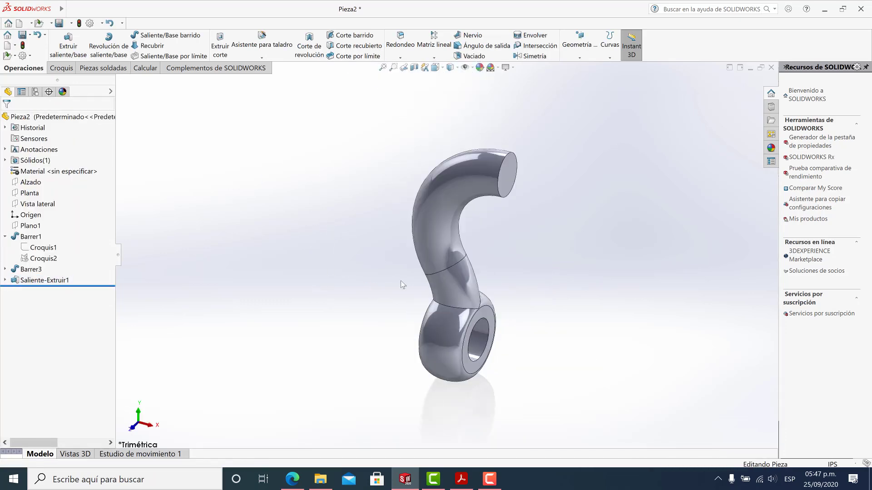
Zoom in on the neck-to-ring joint and select that edge for filleting
scroll(401, 280, down, 5)
scroll(434, 306, down, 3)
middle_drag(434, 306, 335, 260)
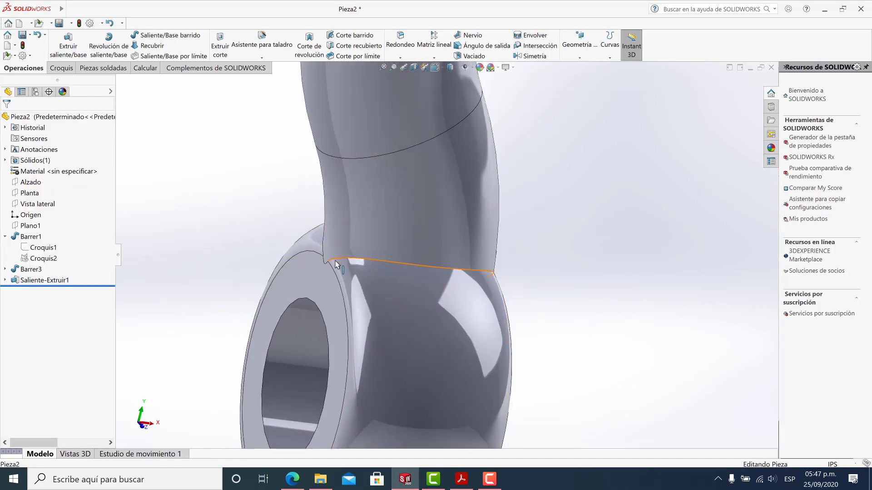
scroll(335, 261, down, 3)
middle_drag(403, 311, 446, 287)
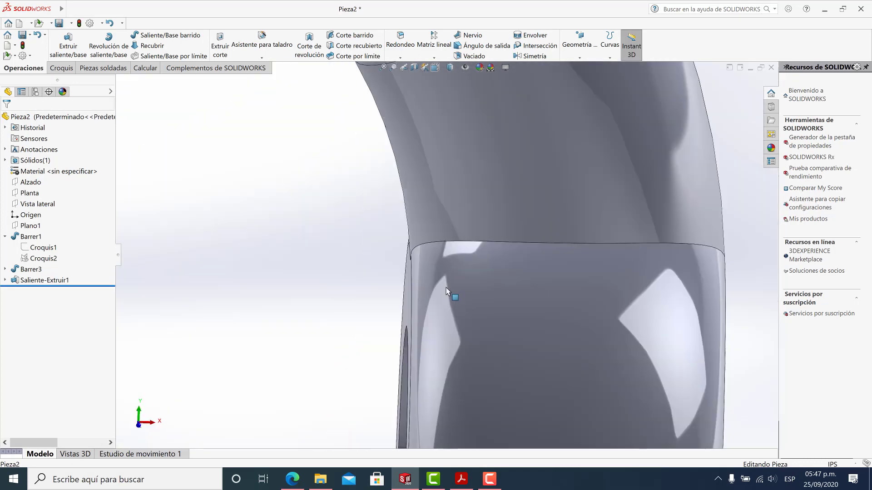
scroll(445, 272, down, 2)
scroll(431, 252, down, 2)
scroll(436, 252, down, 3)
mouse_move(437, 253)
middle_down()
mouse_move(500, 254)
mouse_move(578, 227)
mouse_move(499, 227)
mouse_move(481, 272)
mouse_move(512, 263)
mouse_move(502, 263)
middle_up()
scroll(455, 253, up, 6)
scroll(455, 253, up, 3)
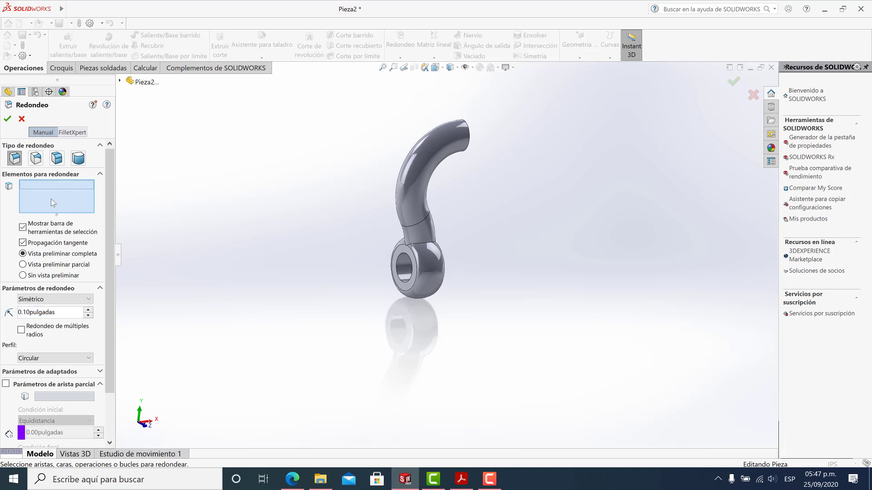
scroll(395, 252, down, 3)
scroll(394, 252, down, 3)
click(394, 252)
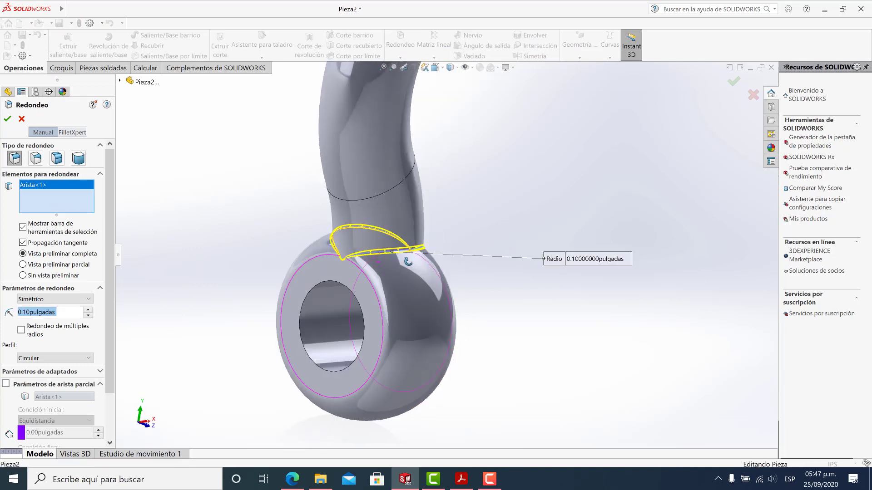
Apply a 0.25 in fillet radius to create Redondeo1, then inspect the rounded joint
middle_drag(408, 262, 386, 263)
text(0.25)
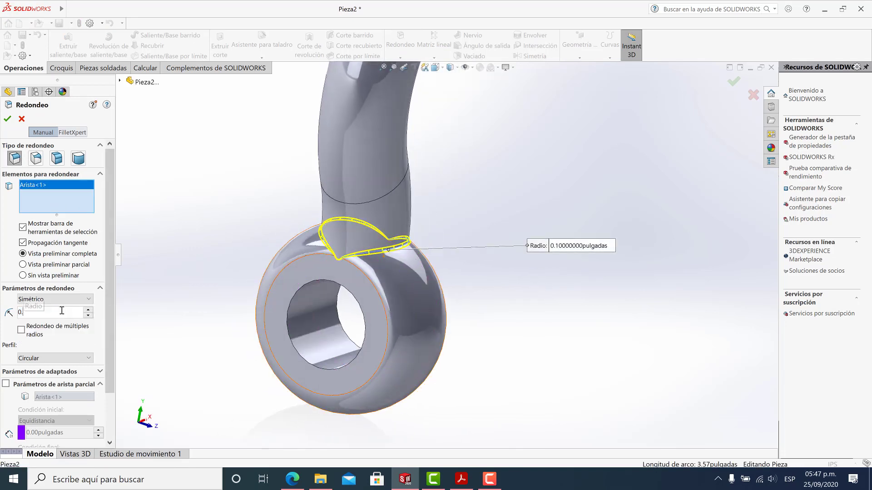
key(Return)
middle_drag(240, 260, 191, 236)
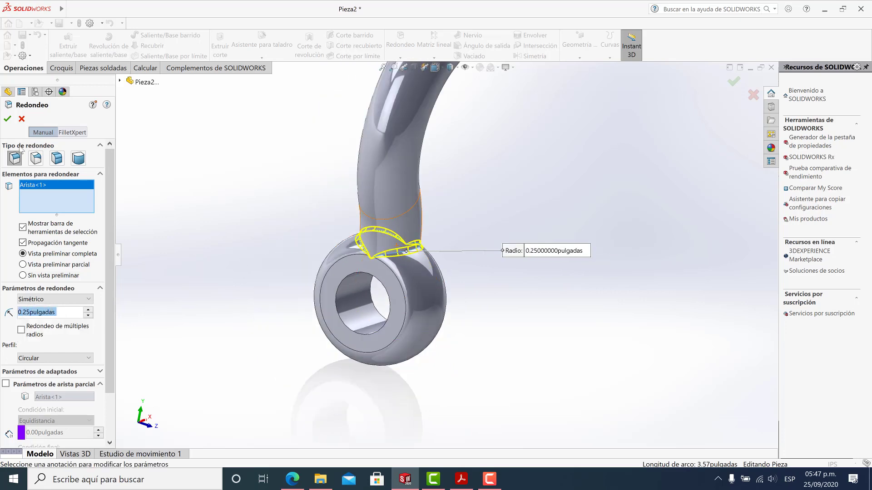
middle_drag(274, 249, 435, 249)
scroll(448, 254, down, 5)
scroll(435, 249, up, 5)
mouse_move(497, 253)
middle_down()
mouse_move(410, 261)
mouse_move(499, 230)
middle_up()
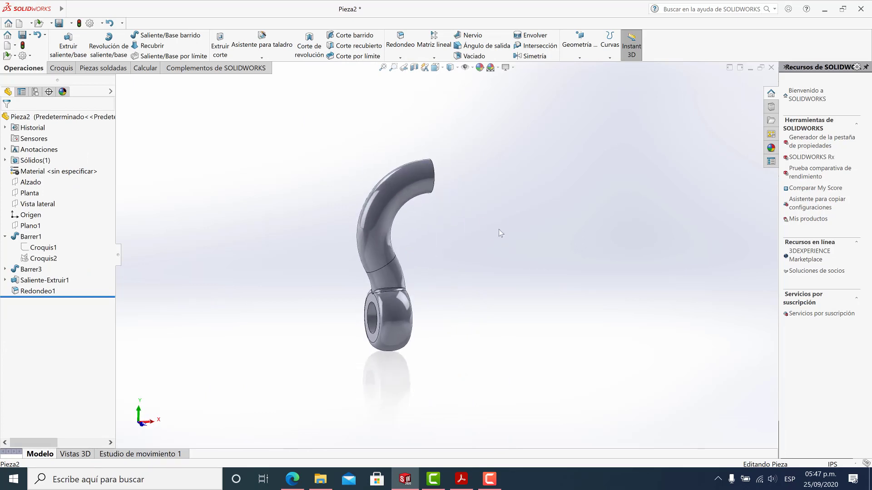
Mirror the hook body about its end face into Simetría2, then close the part
click(530, 56)
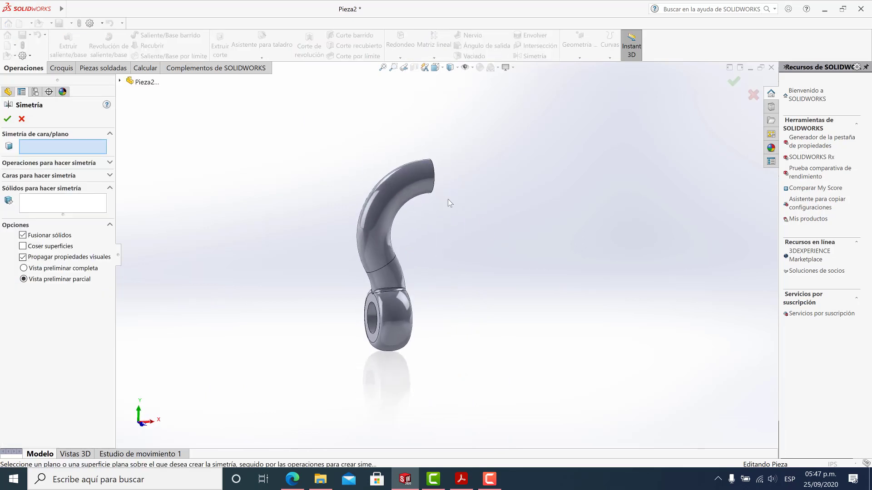
middle_drag(442, 243, 412, 162)
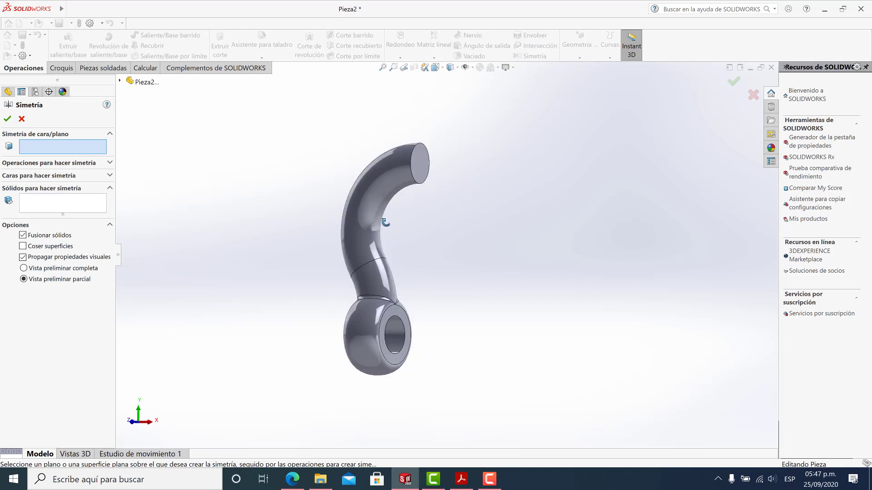
click(412, 161)
click(362, 220)
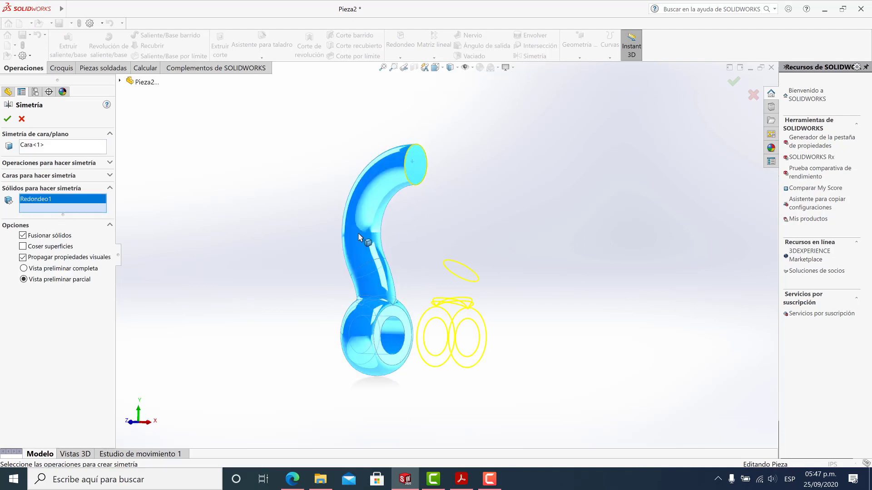
middle_drag(319, 299, 360, 323)
click(7, 118)
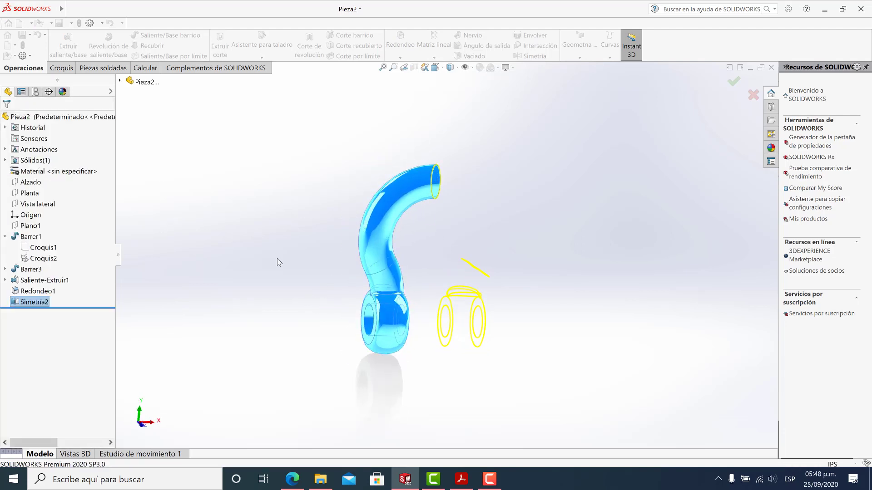
mouse_move(277, 258)
middle_down()
mouse_move(422, 271)
mouse_move(440, 236)
mouse_move(617, 261)
mouse_move(438, 249)
mouse_move(443, 343)
middle_up()
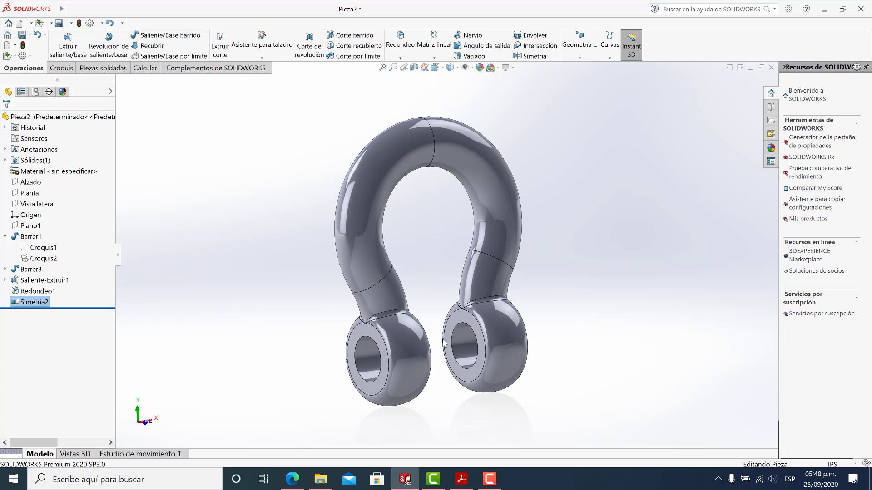
click(493, 488)
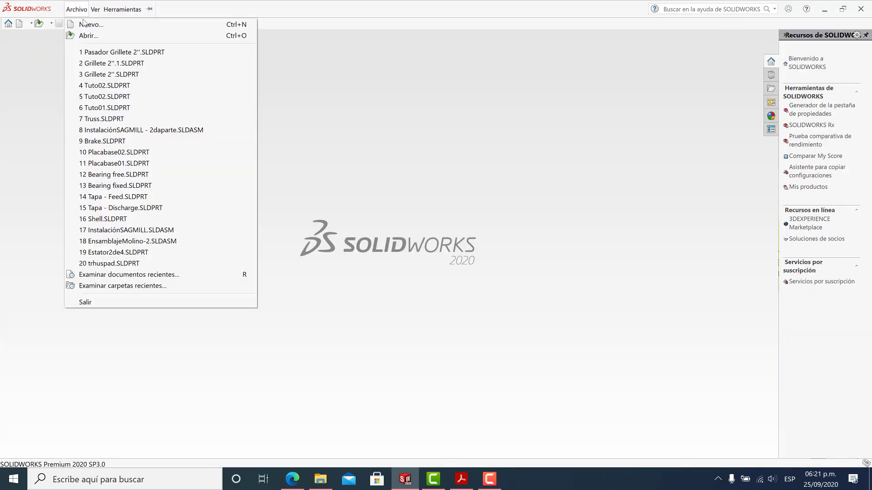
Create a new part and sketch a 4.09-diameter circle at the origin on the side plane
click(410, 270)
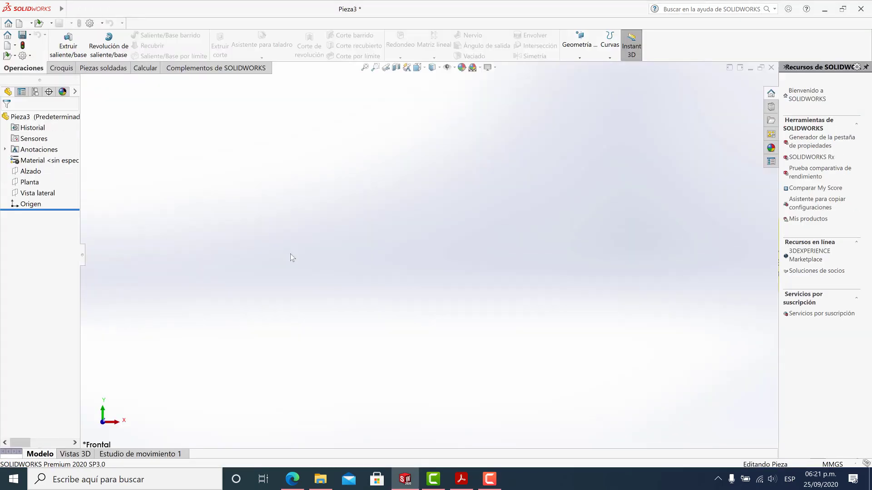
drag(104, 303, 115, 305)
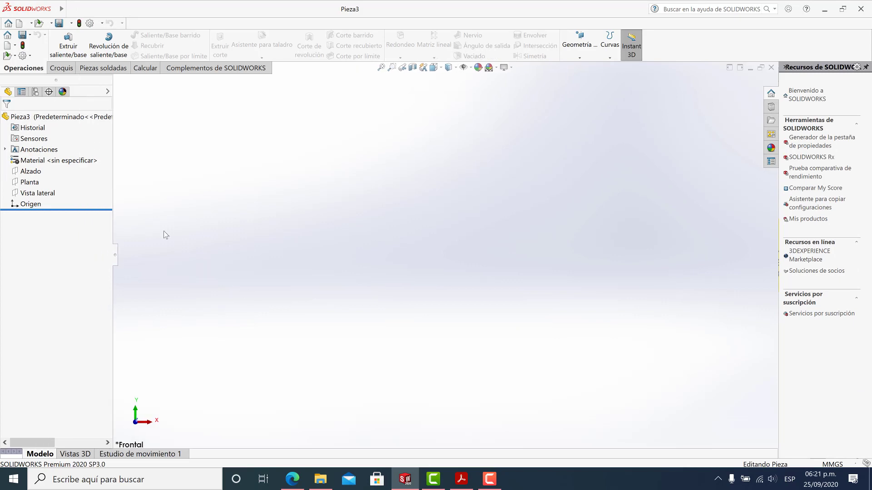
click(32, 192)
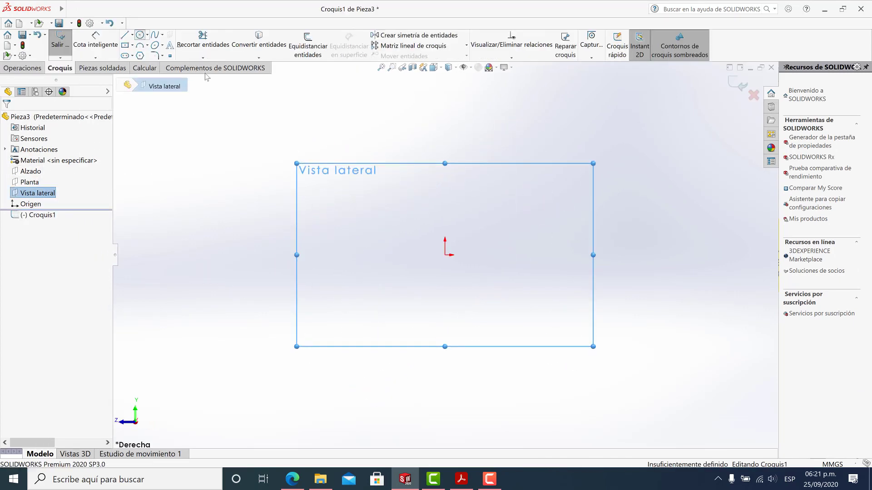
click(445, 255)
click(511, 198)
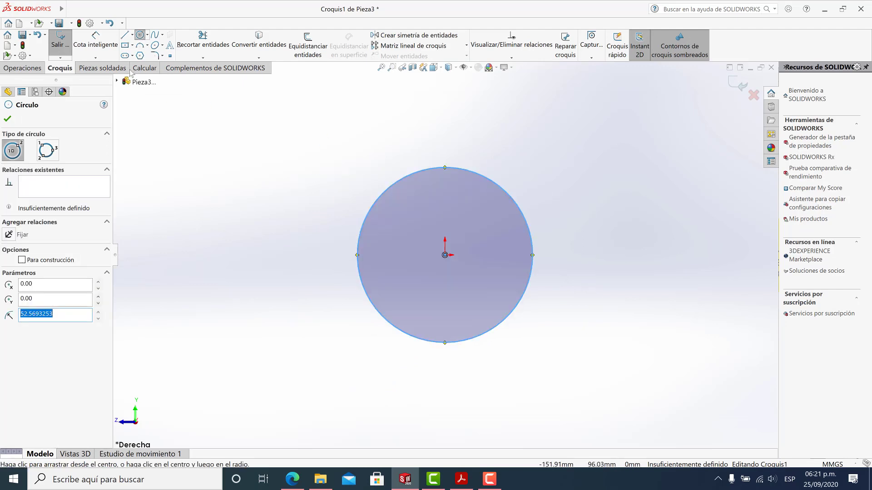
click(95, 40)
click(358, 249)
click(275, 243)
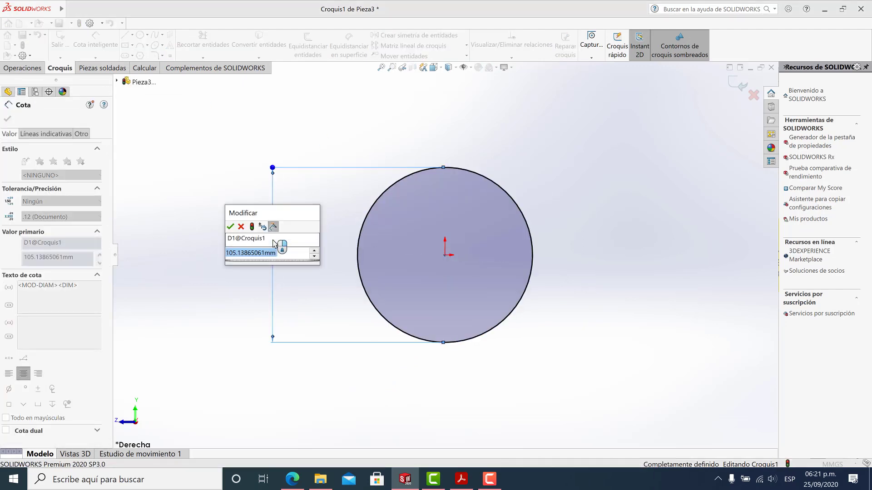
text(4.09)
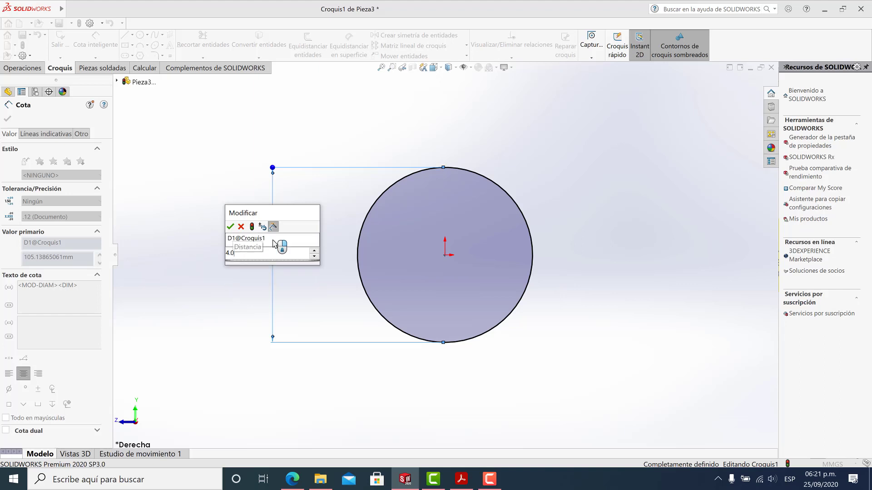
key(Return)
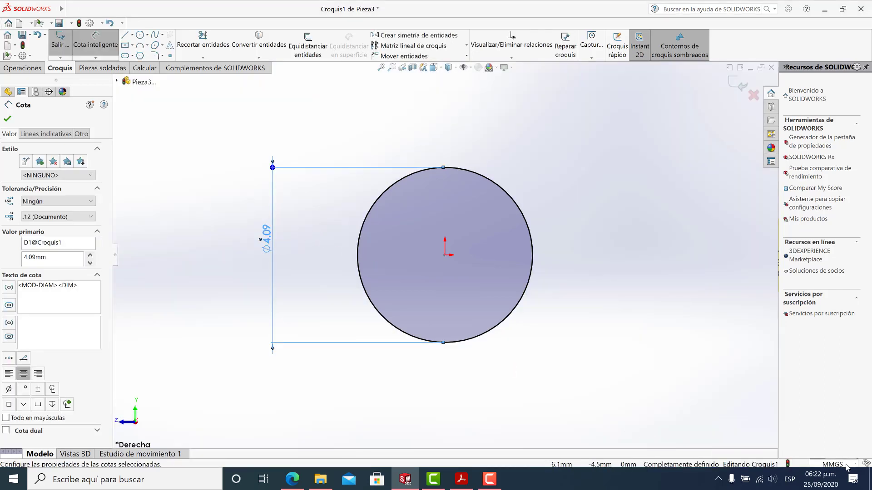
Switch document units to inches (IPS) and reset the outer circle to 4.09 in diameter
click(819, 464)
click(766, 436)
click(740, 84)
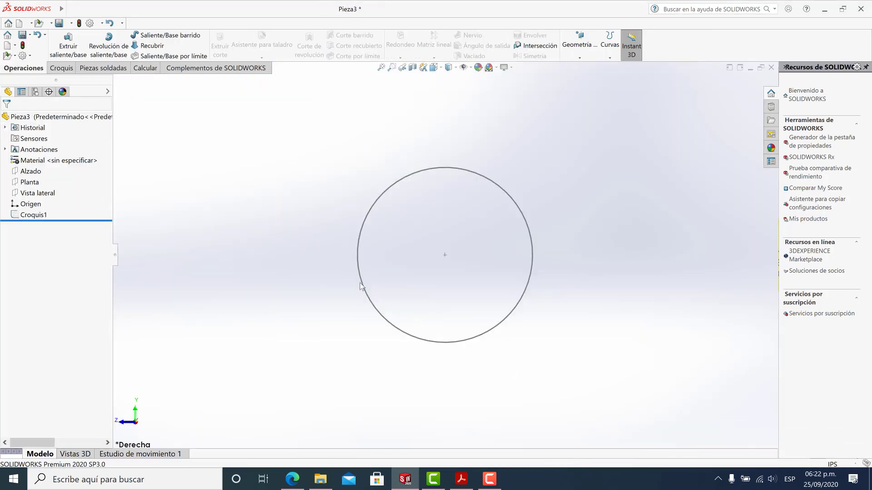
click(39, 212)
click(38, 196)
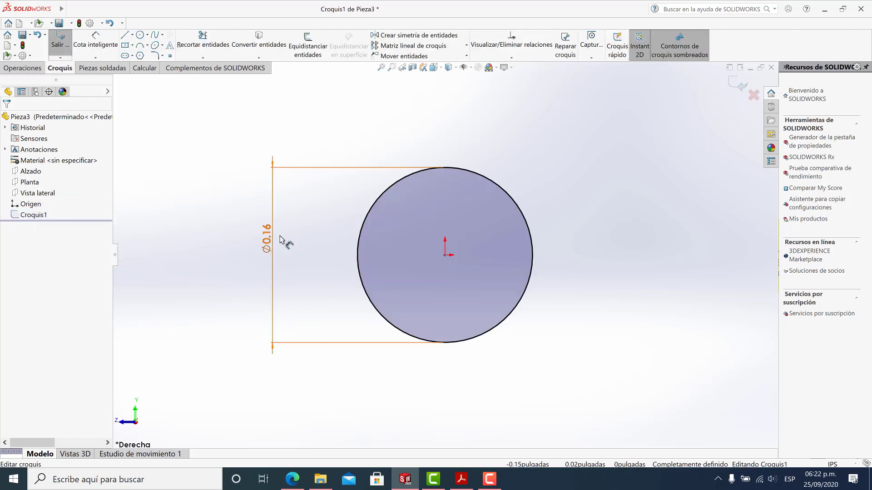
double_click(272, 241)
text(4.09)
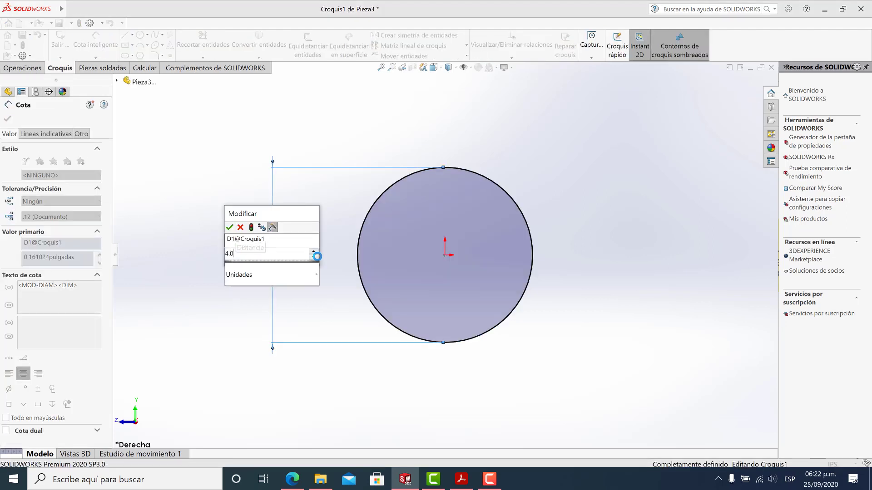
key(Return)
key(f)
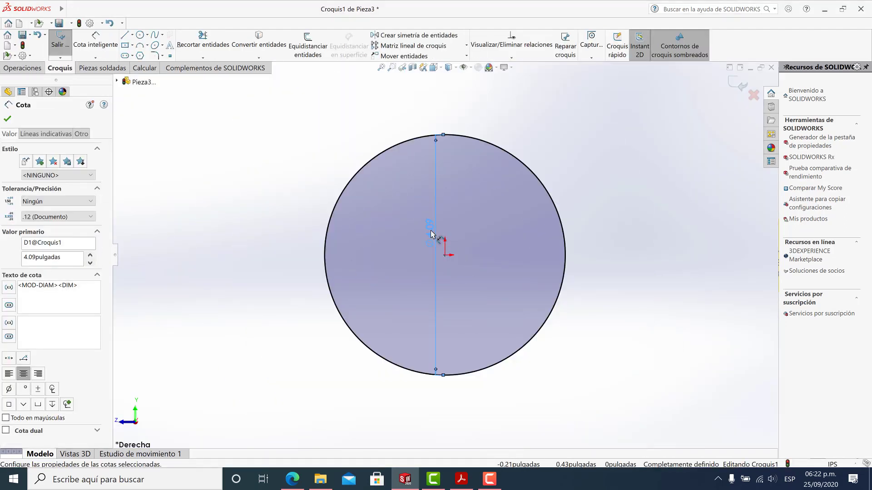
drag(429, 233, 286, 249)
click(306, 272)
key(f)
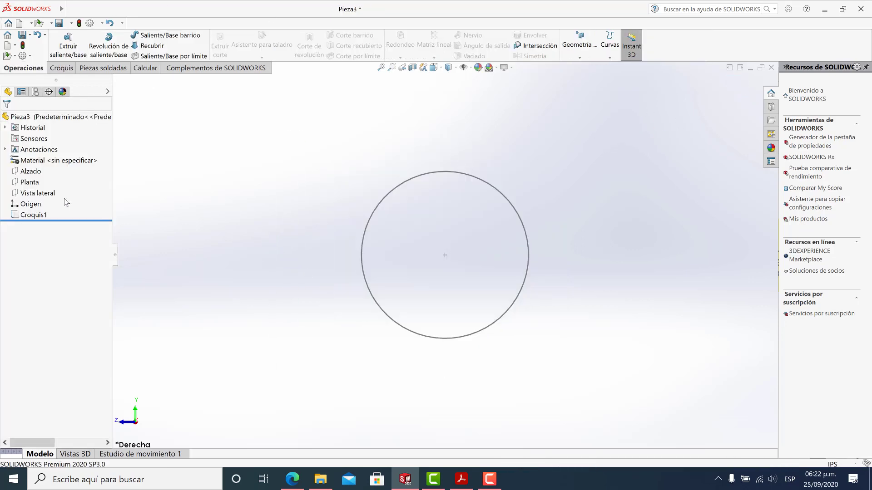
Add a concentric 2.25 in inner circle at the origin and exit the sketch
click(32, 215)
click(59, 202)
click(139, 35)
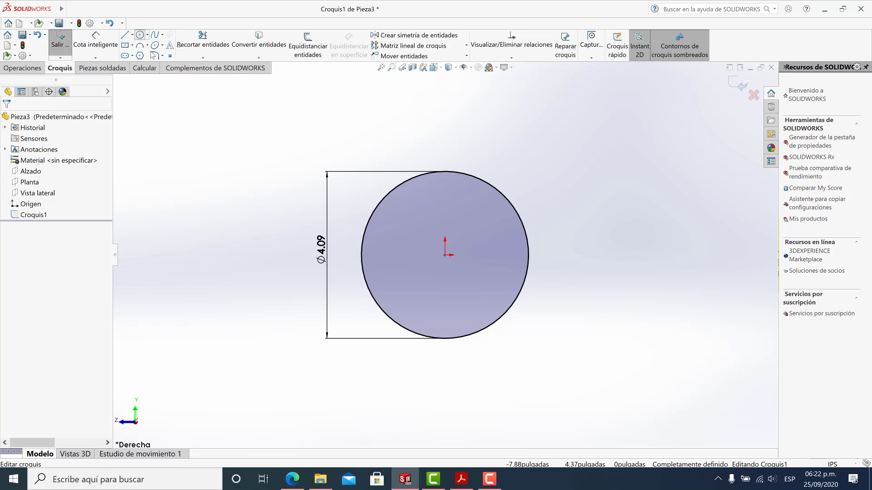
click(445, 254)
click(500, 261)
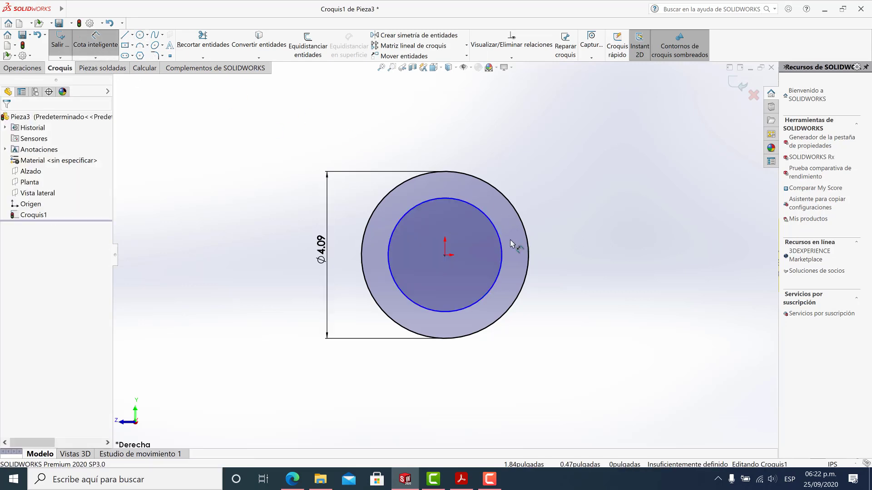
click(501, 250)
click(602, 252)
text(2.25)
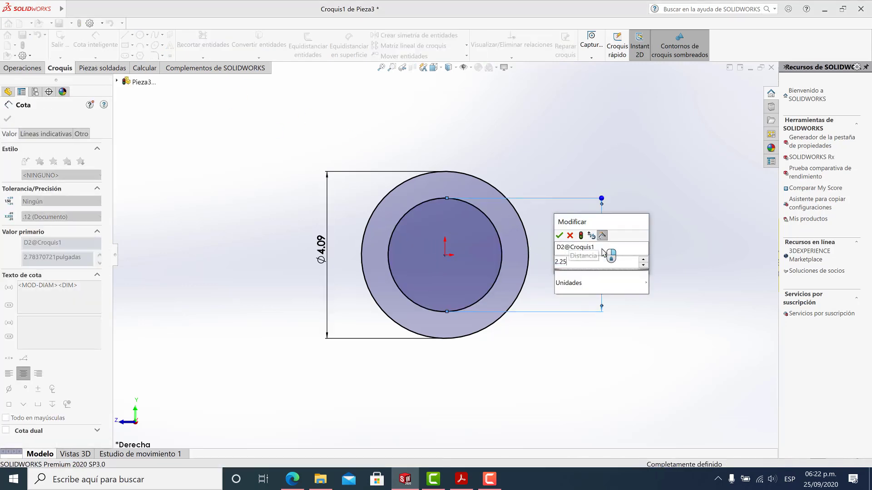
key(Return)
key(Escape)
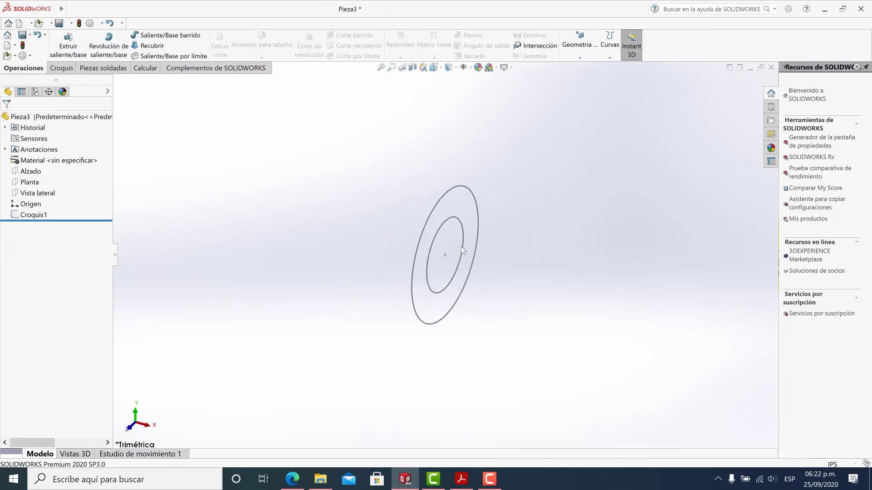
Extrude Croquis1's outer circle into a 0.25 in thick disc head
click(69, 42)
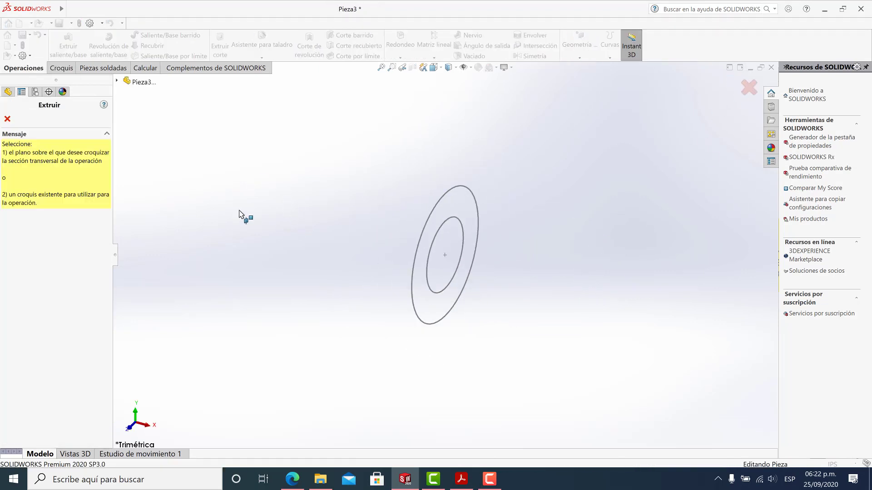
click(416, 316)
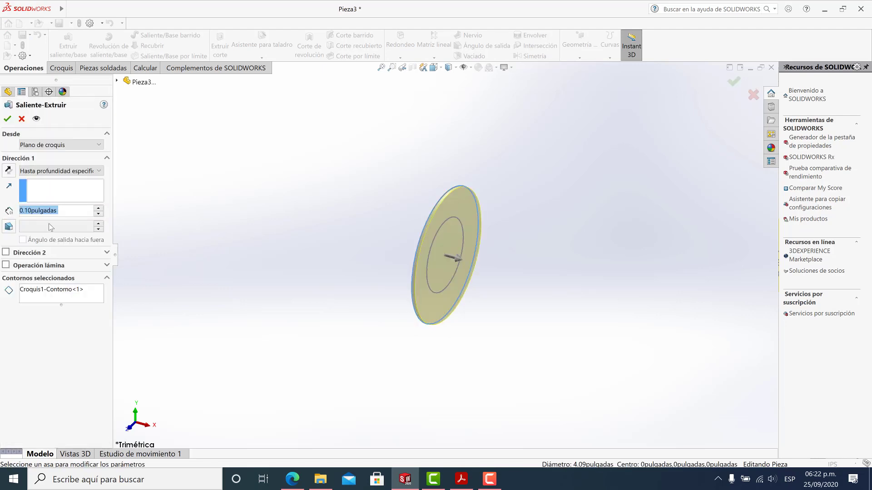
text(0.25)
key(Return)
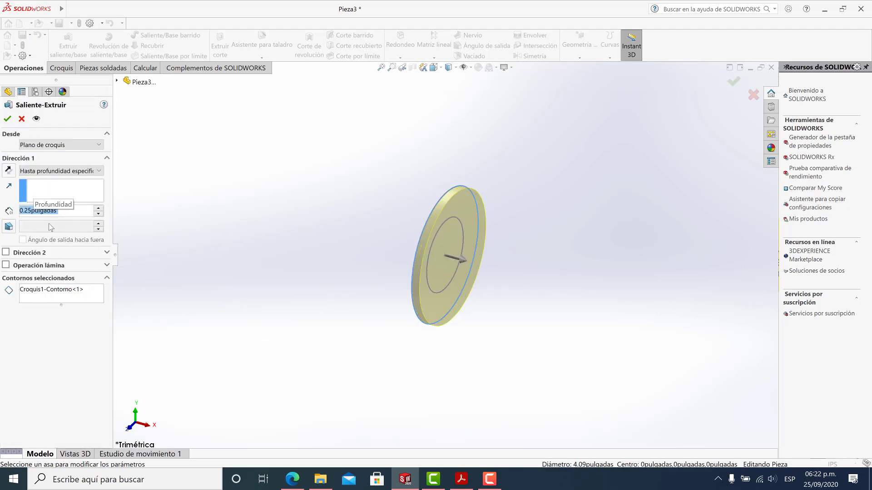
click(6, 122)
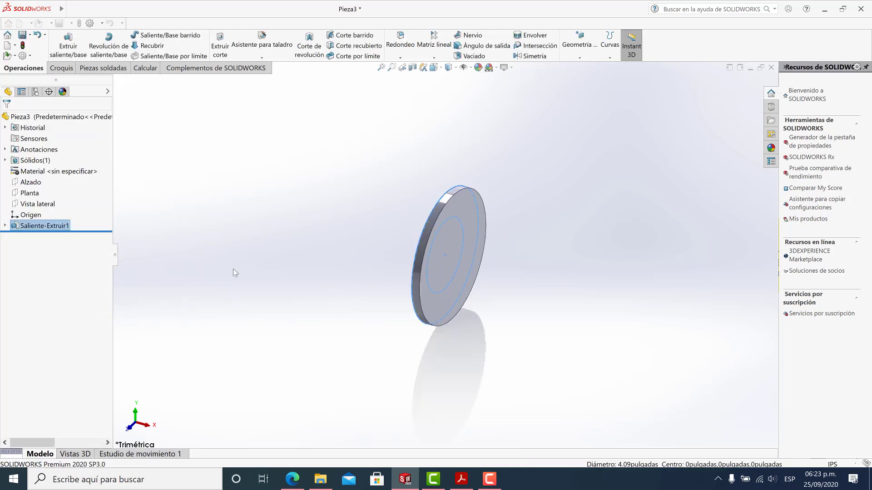
Reuse Croquis1's inner circle to extrude an 8.05+0.25 in long shaft (Saliente-Extruir2)
click(36, 227)
click(42, 236)
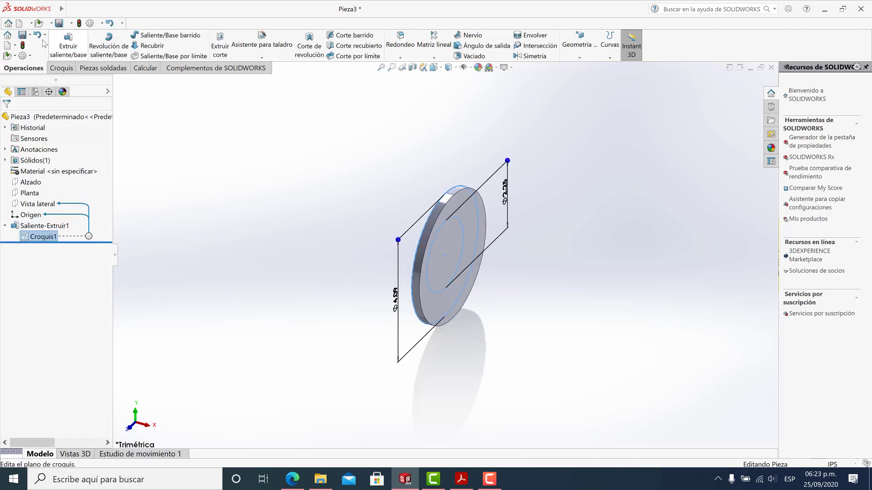
click(69, 46)
click(49, 289)
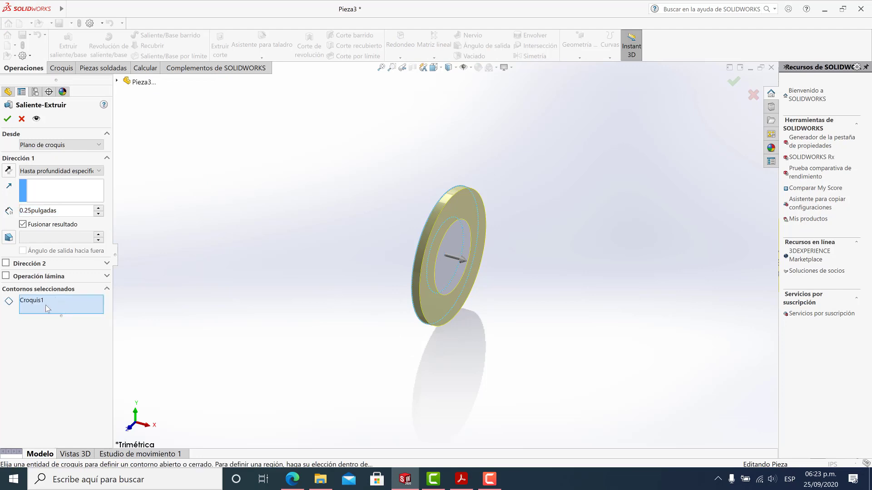
right_click(46, 305)
middle_drag(493, 331, 444, 276)
click(444, 277)
middle_drag(432, 432, 411, 354)
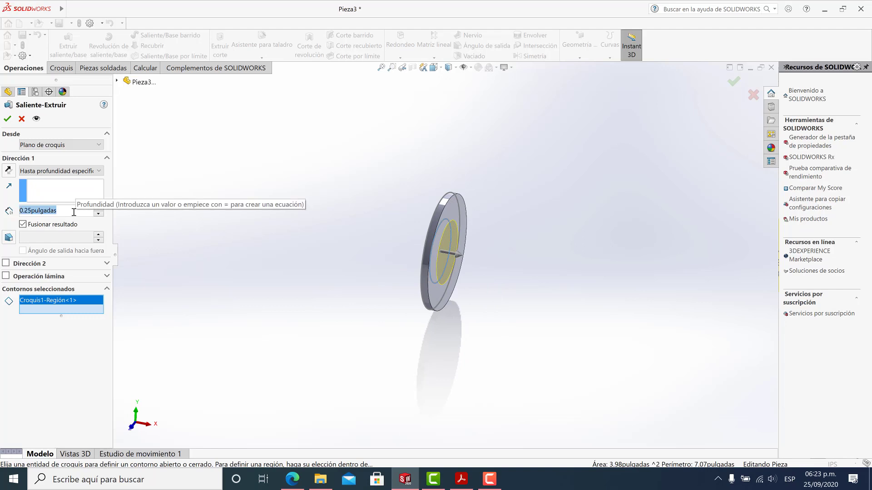
text(8.05+)
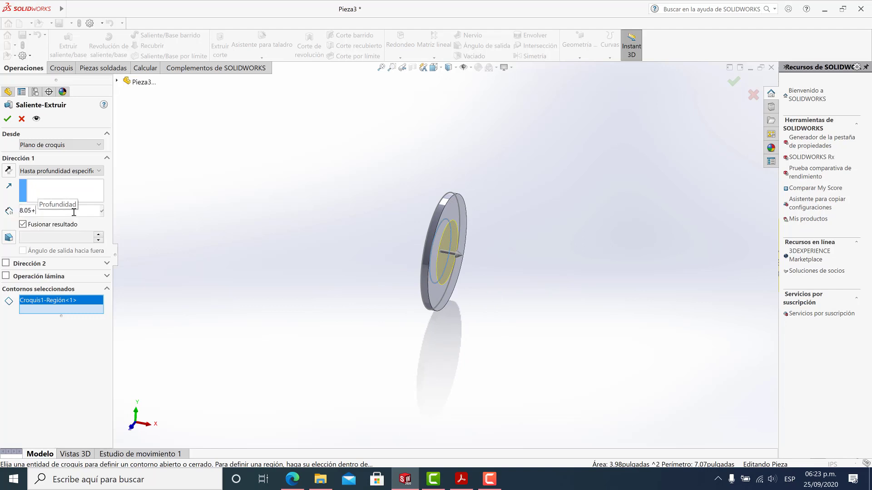
text(0.25)
key(Return)
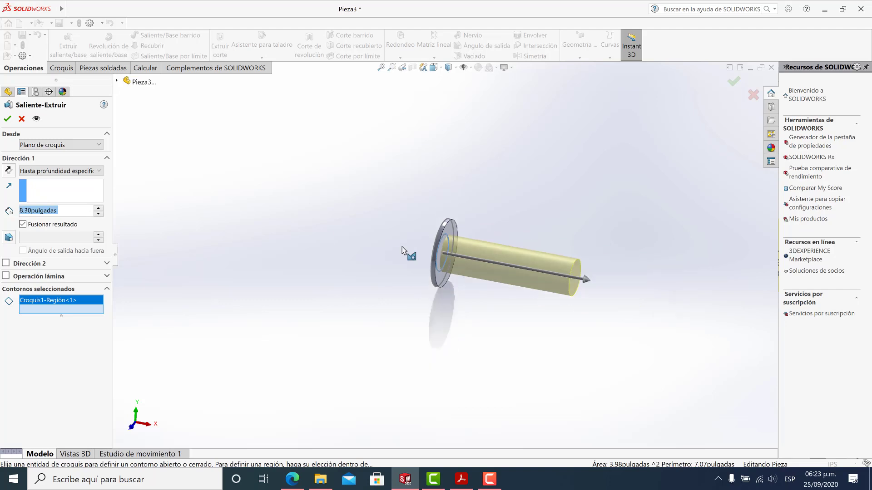
click(7, 118)
middle_drag(445, 273, 479, 300)
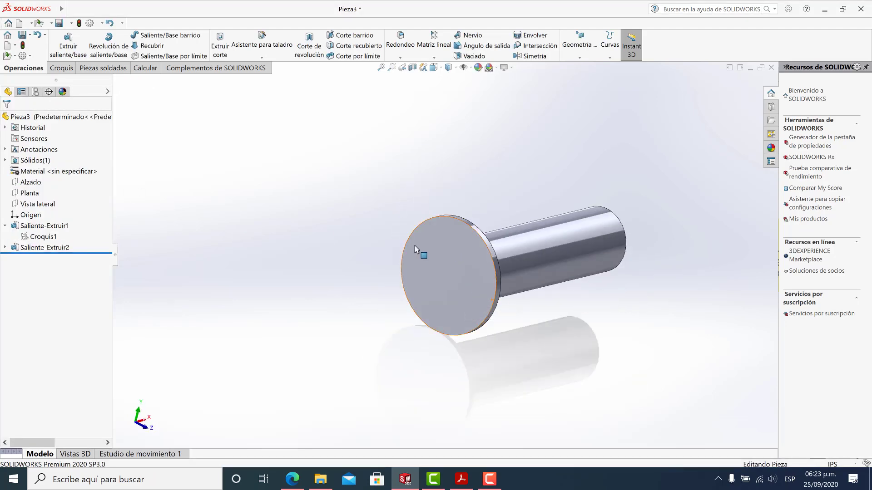
Start a sketch on the Alzado plane with a centerline from the origin along the pin axis
middle_drag(414, 249, 449, 282)
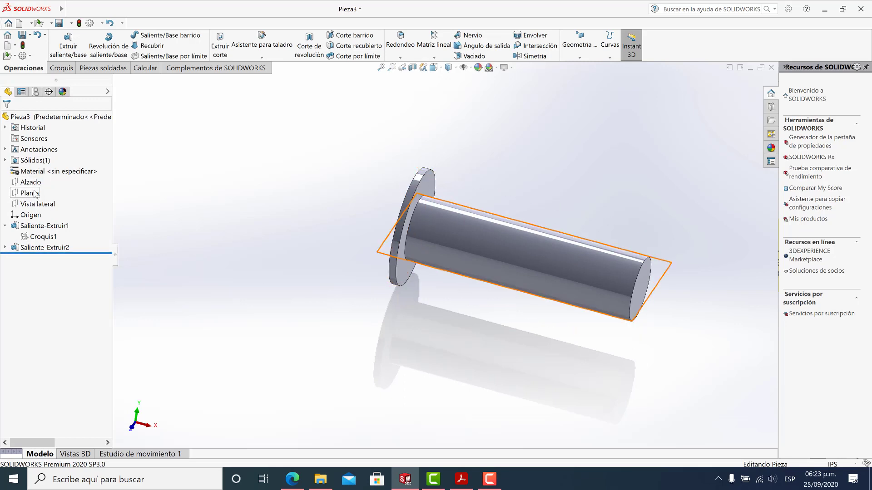
key(ctrl+7)
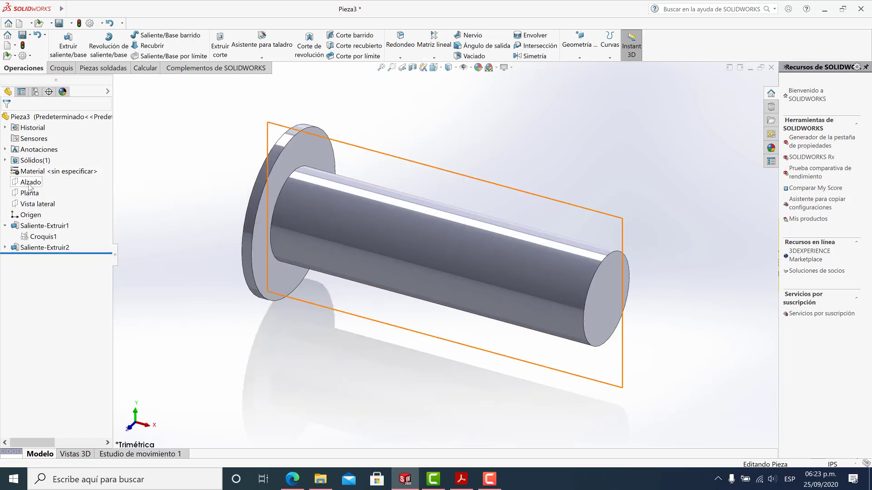
click(32, 182)
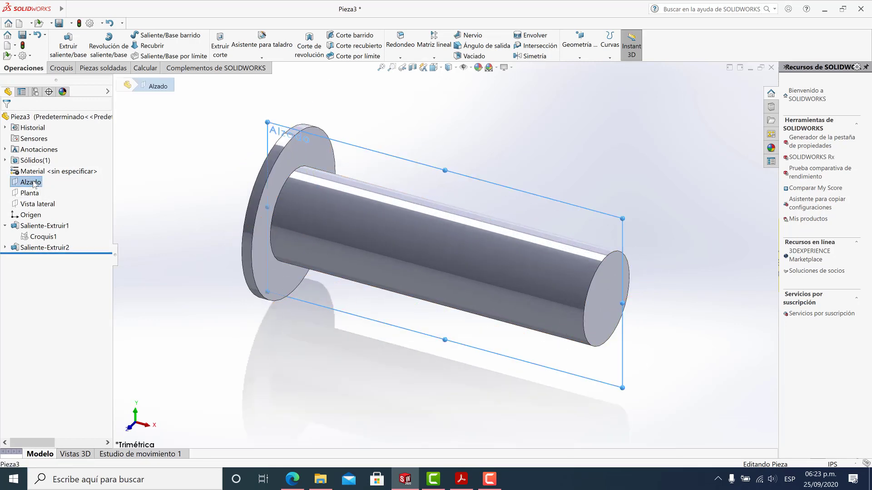
click(39, 172)
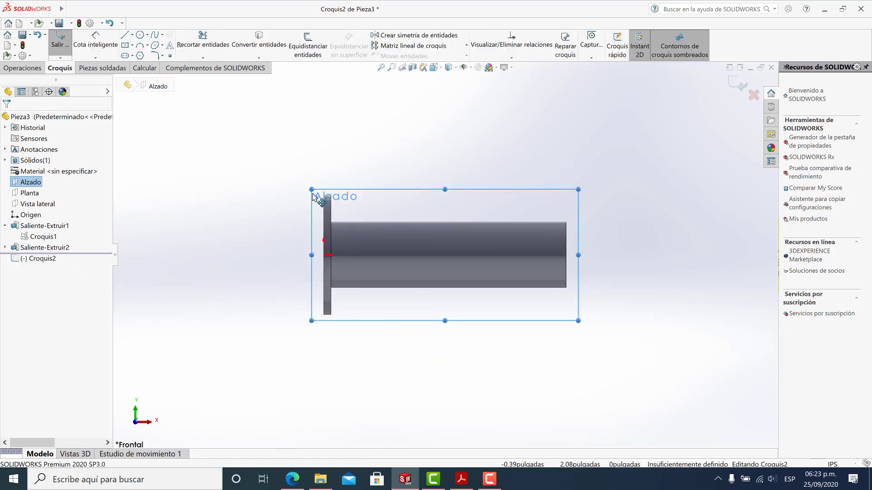
drag(313, 192, 117, 158)
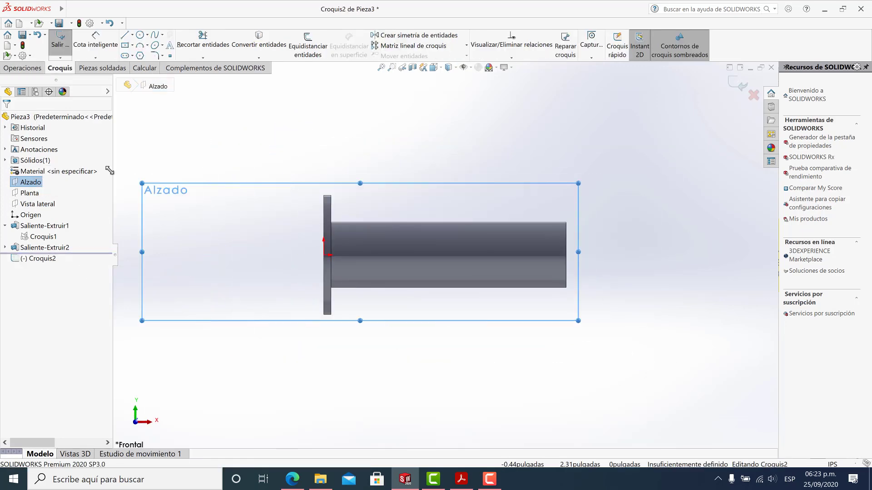
click(132, 34)
click(152, 55)
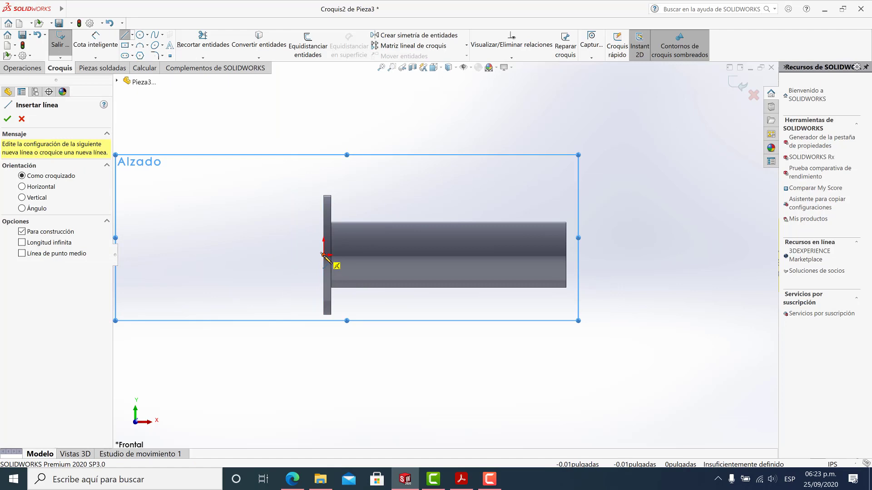
click(324, 255)
click(195, 255)
key(Escape)
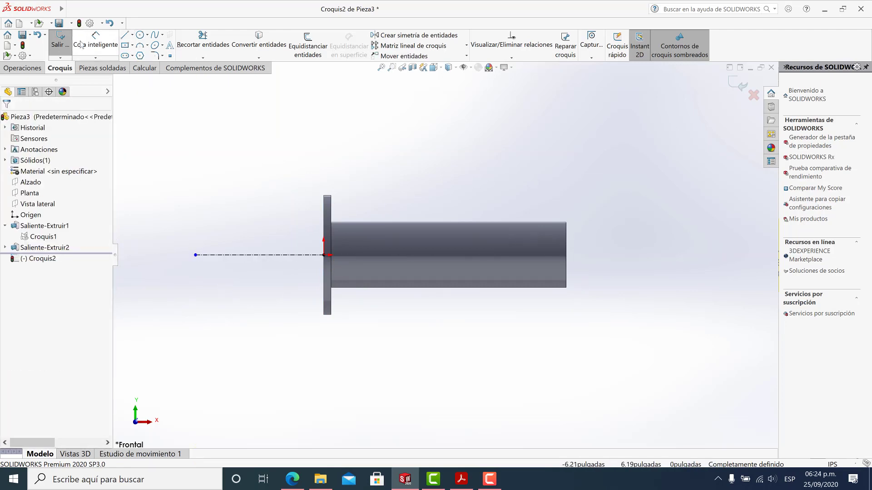
Draw the teardrop eye outline: upper line, tangent arc, and lower line back to the pin head
click(128, 38)
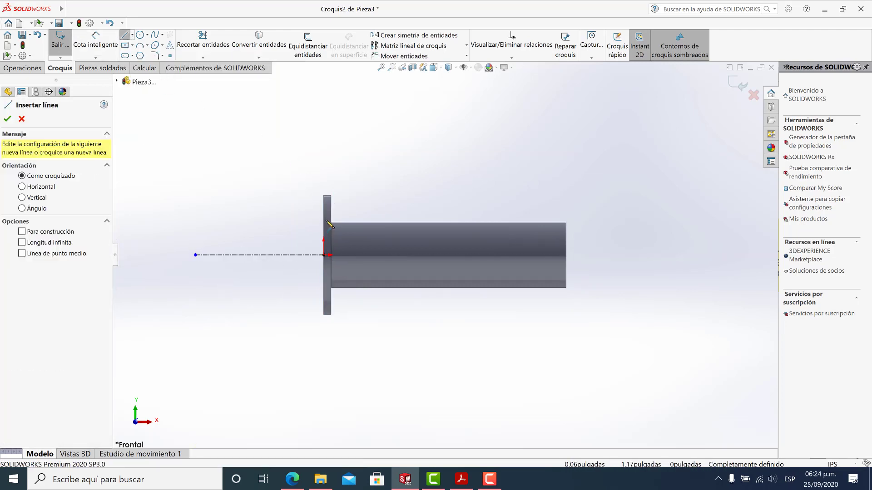
click(324, 219)
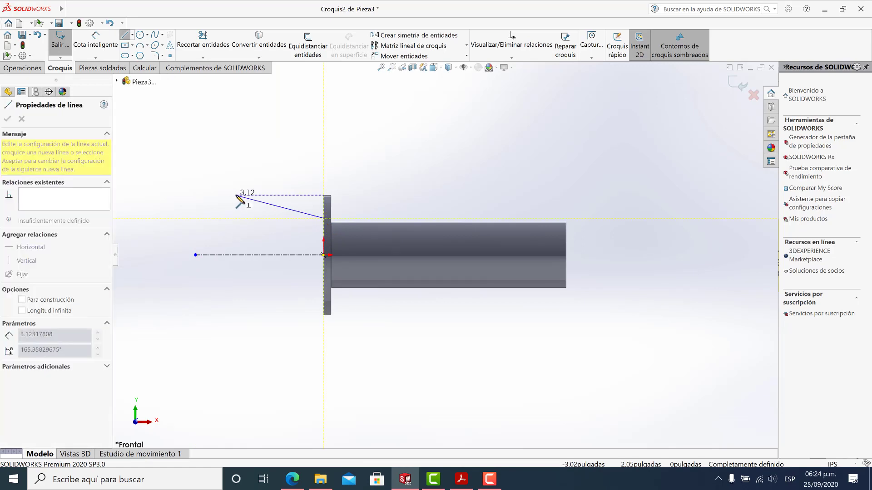
click(241, 200)
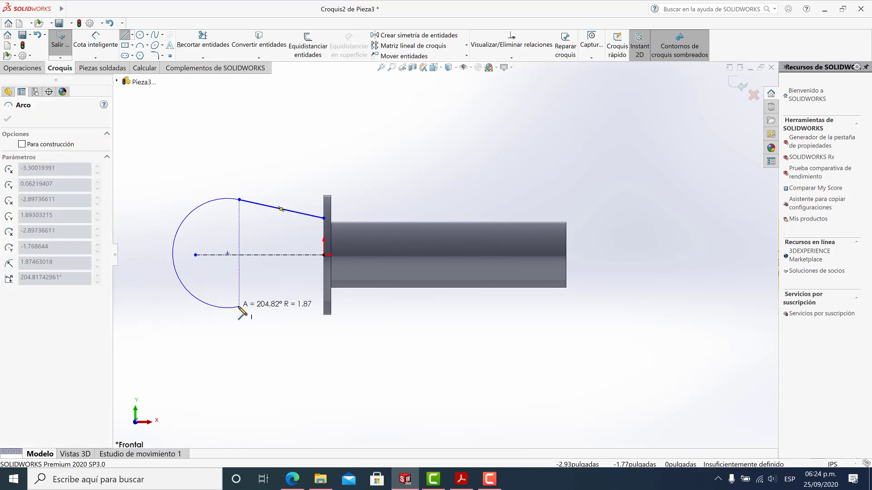
click(239, 308)
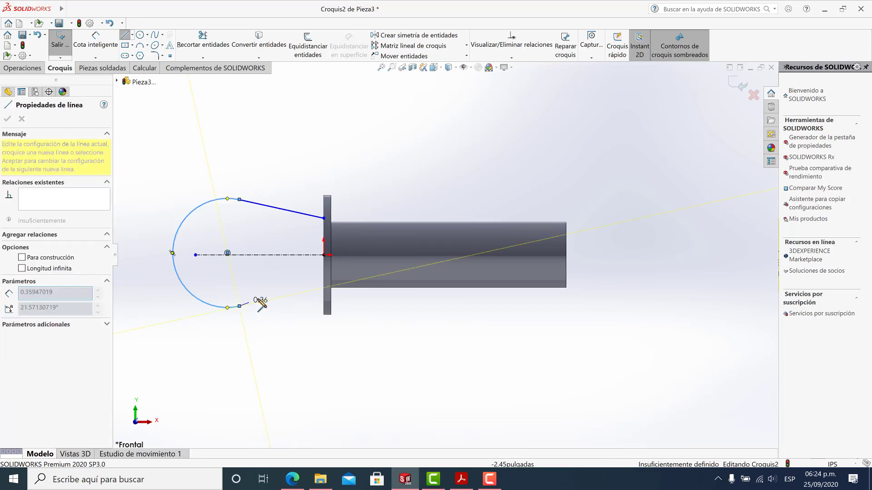
click(324, 288)
key(Escape)
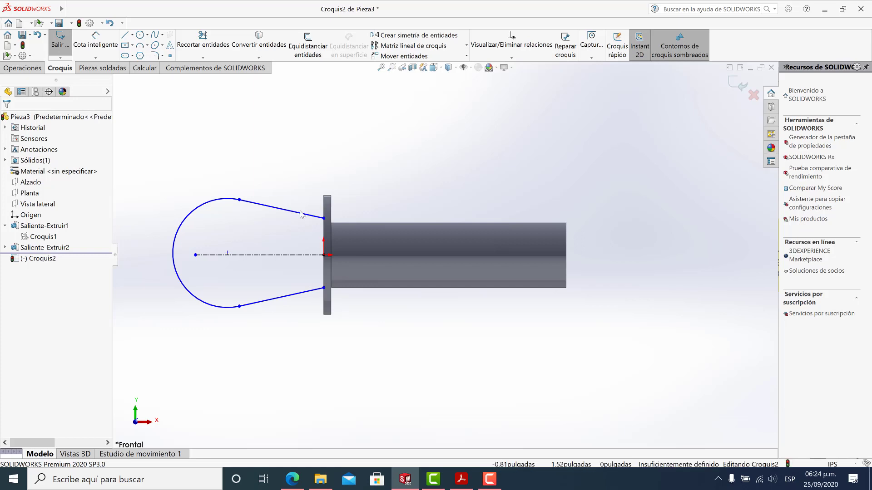
Make the upper and lower side lines symmetric about the centerline
click(300, 215)
ctrl+click(295, 256)
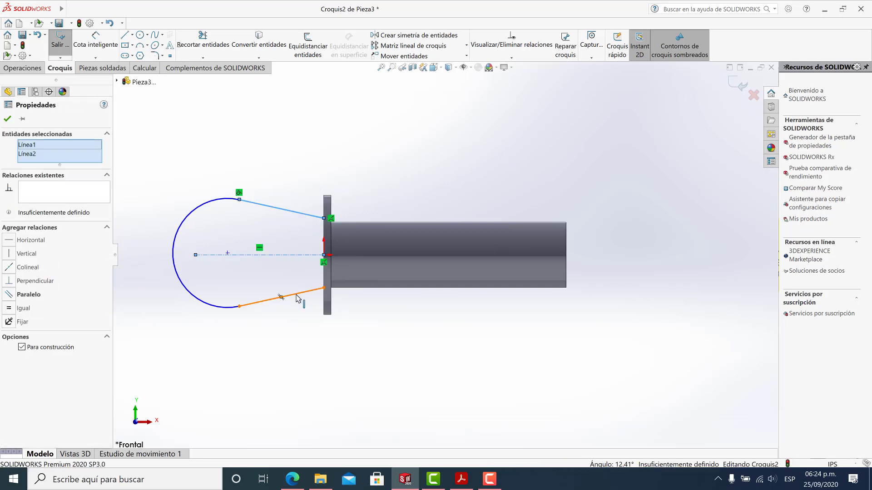
ctrl+click(298, 299)
click(361, 270)
click(189, 151)
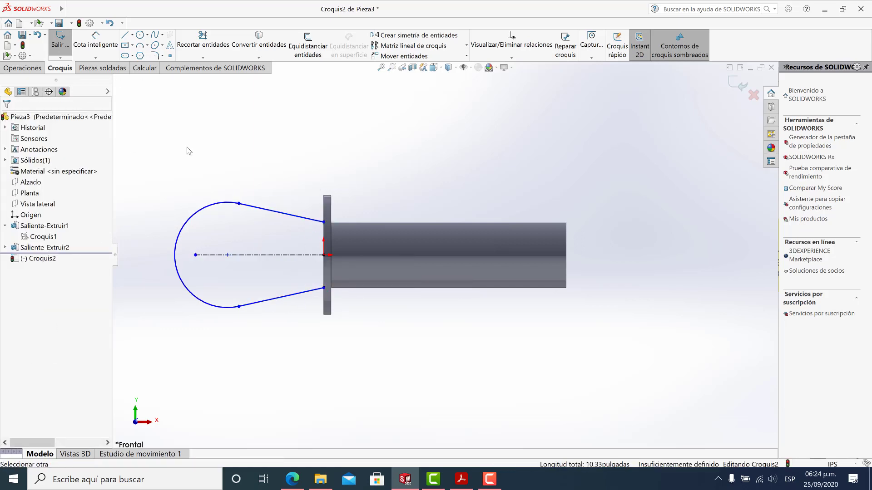
click(140, 35)
Draw the eye hole circle on the centerline and dimension it to 1.22 diameter
click(227, 255)
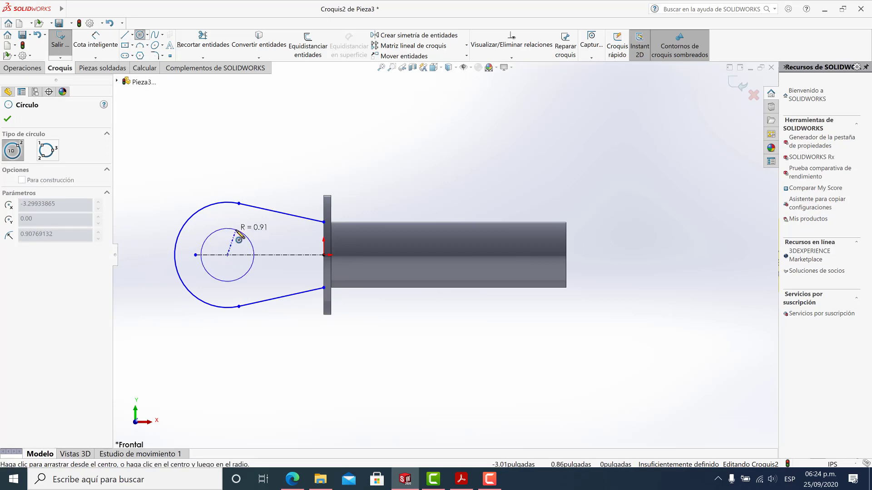
click(247, 236)
key(Escape)
click(97, 42)
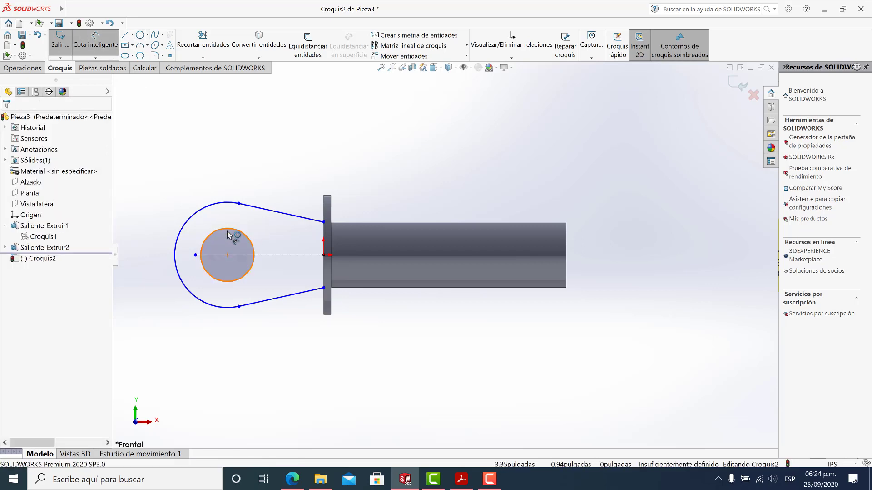
click(227, 233)
click(229, 168)
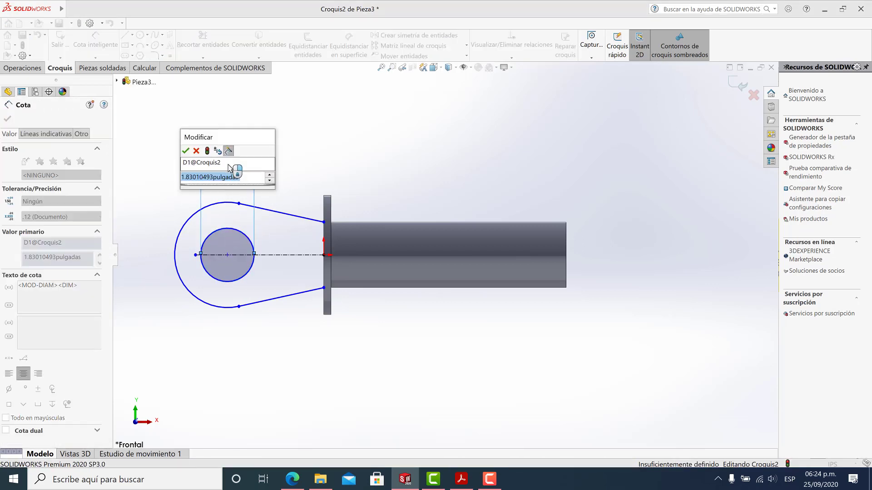
text(1.22)
key(Return)
key(Escape)
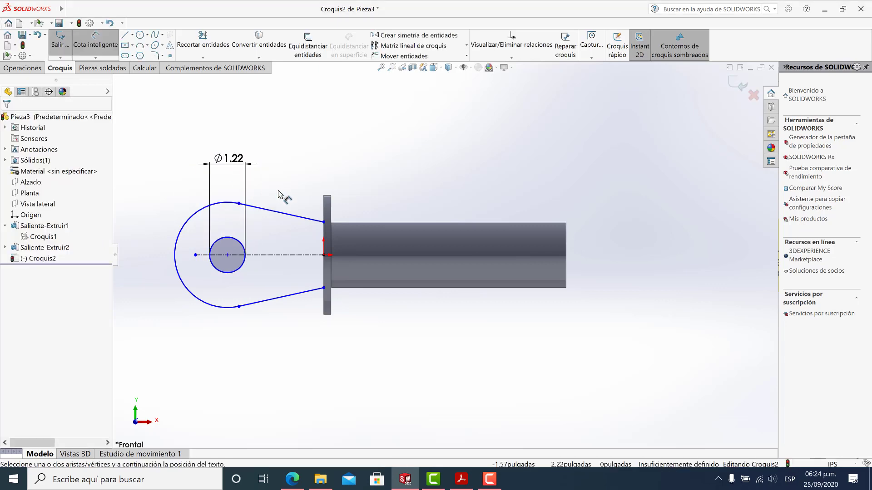
Dimension the upper side line's angle to 70°
click(116, 48)
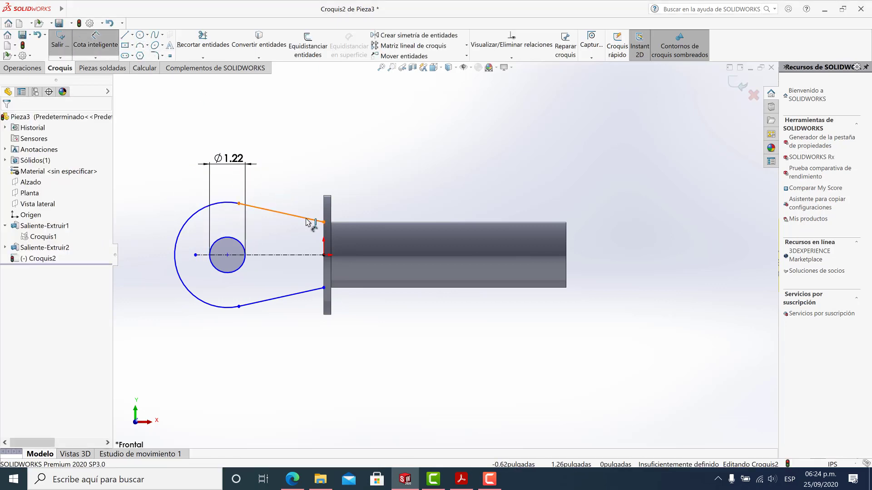
click(308, 222)
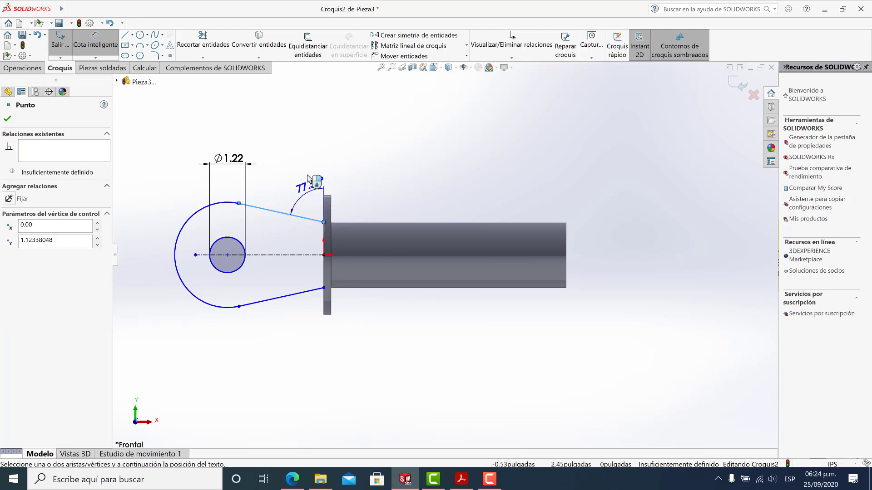
click(308, 179)
text(70)
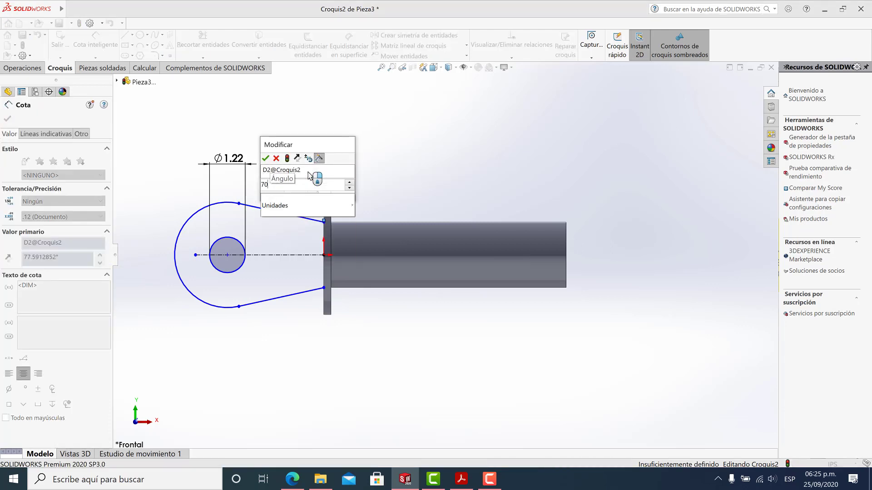
key(Return)
scroll(262, 224, down, 1)
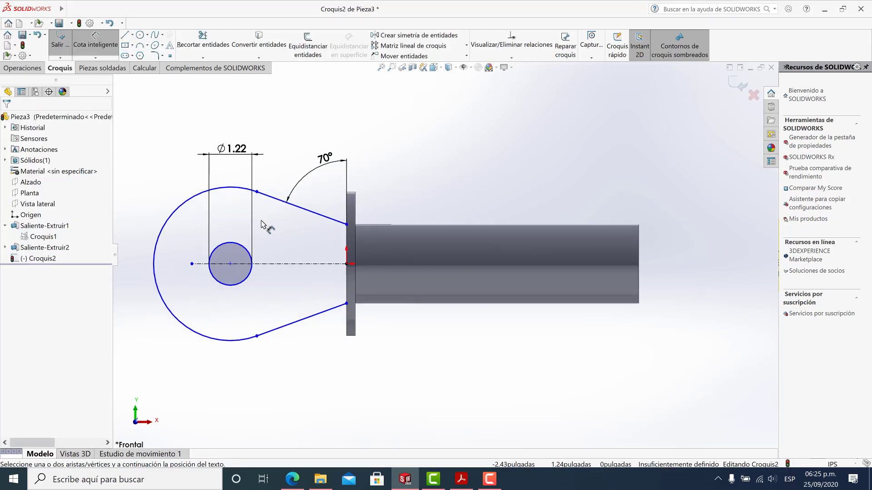
key(Escape)
Replace the outer arc with a 3 Point Arc joining the side lines' ends
drag(165, 263, 161, 263)
click(269, 203)
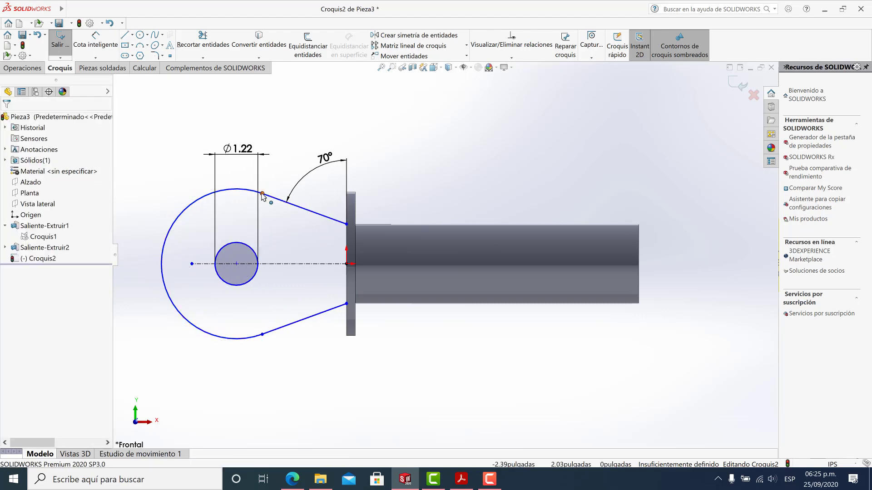
drag(262, 194, 274, 195)
click(393, 188)
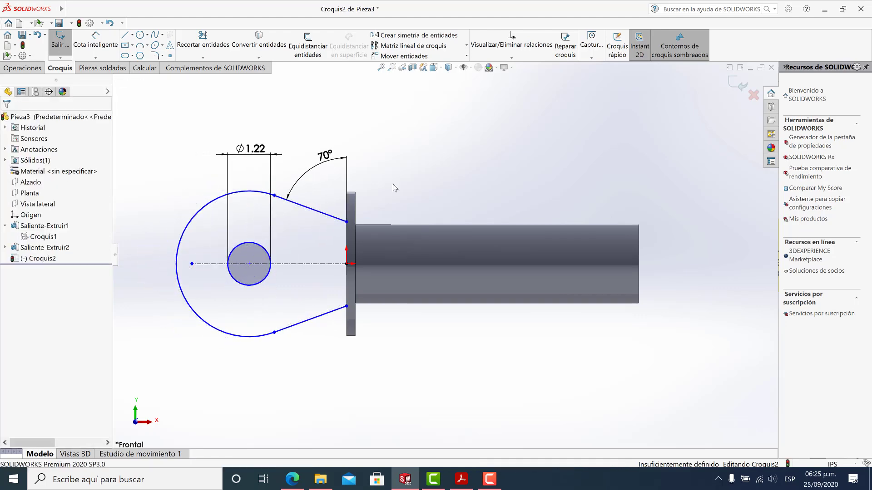
key(z)
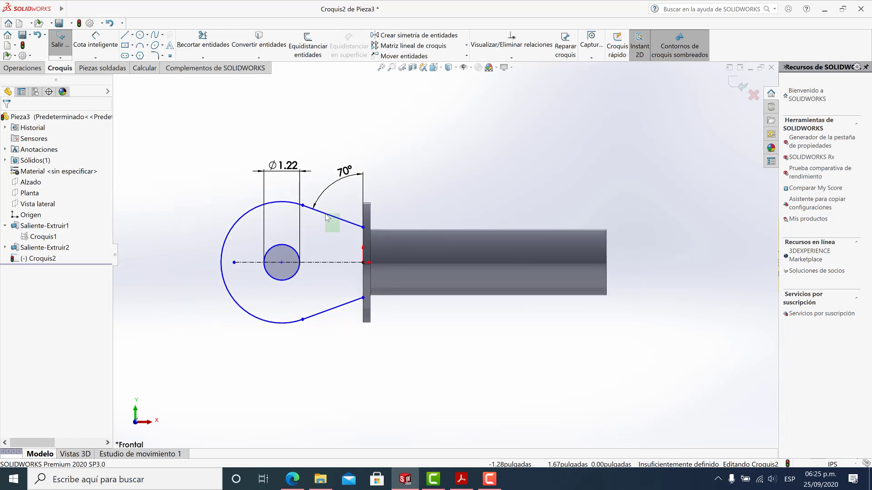
click(230, 235)
key(Delete)
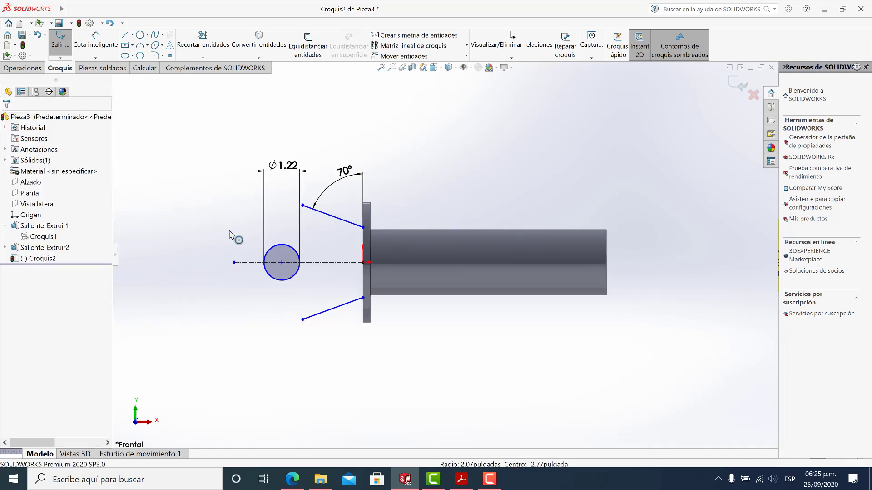
scroll(328, 239, down, 2)
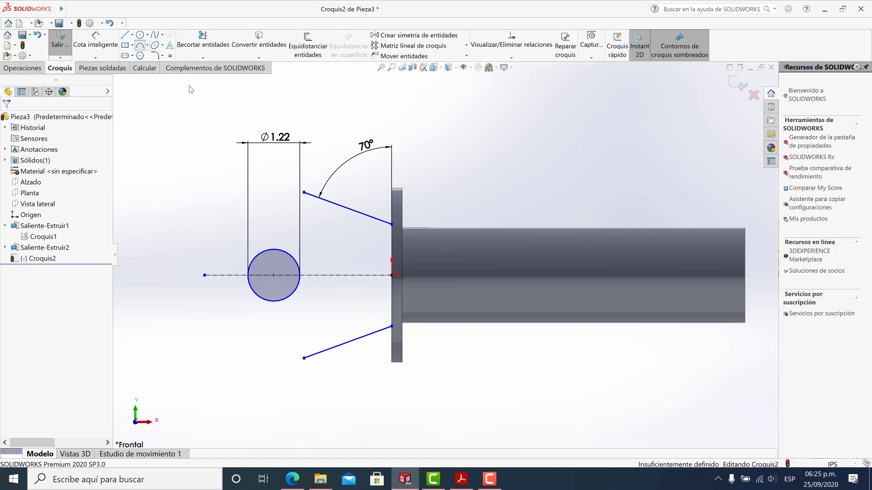
click(304, 193)
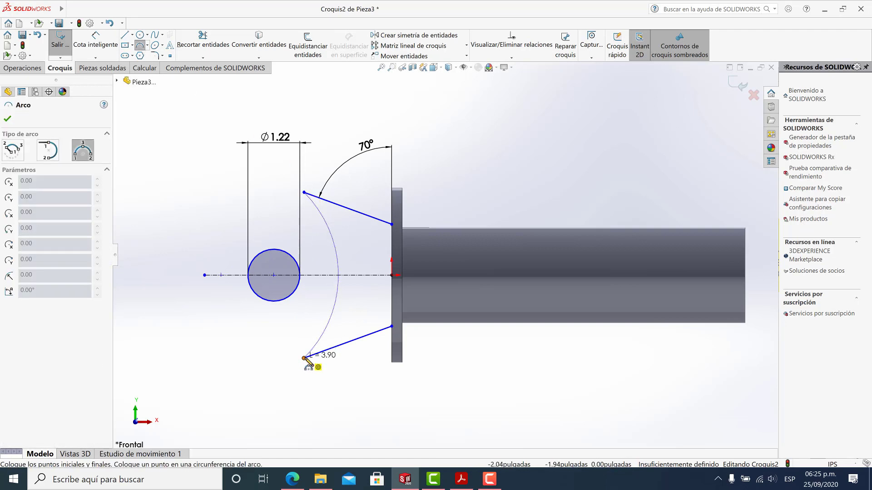
click(305, 358)
click(245, 286)
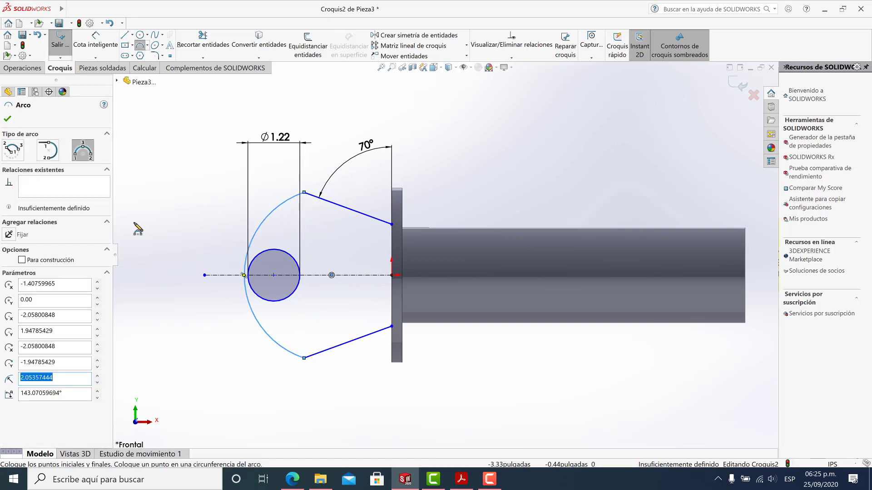
key(Escape)
Drag the upper and lower tab corners left to reshape the wedge-shaped outline
drag(304, 194, 269, 215)
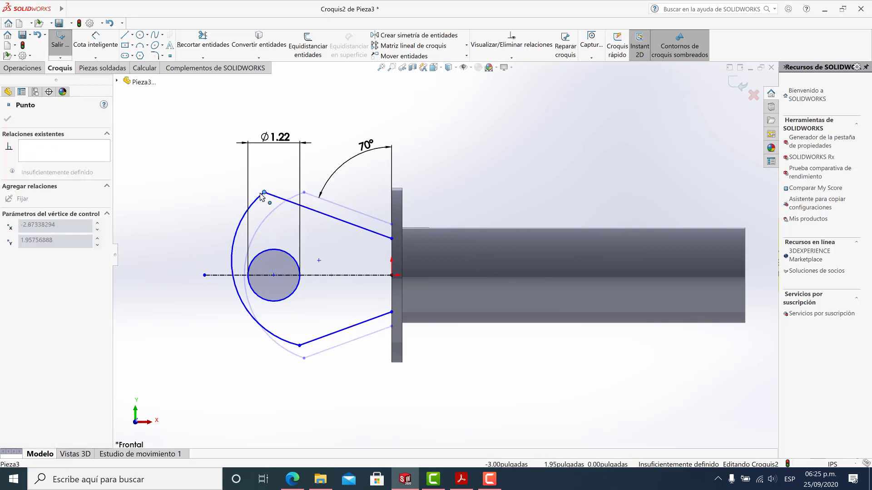
drag(297, 340, 244, 336)
click(326, 350)
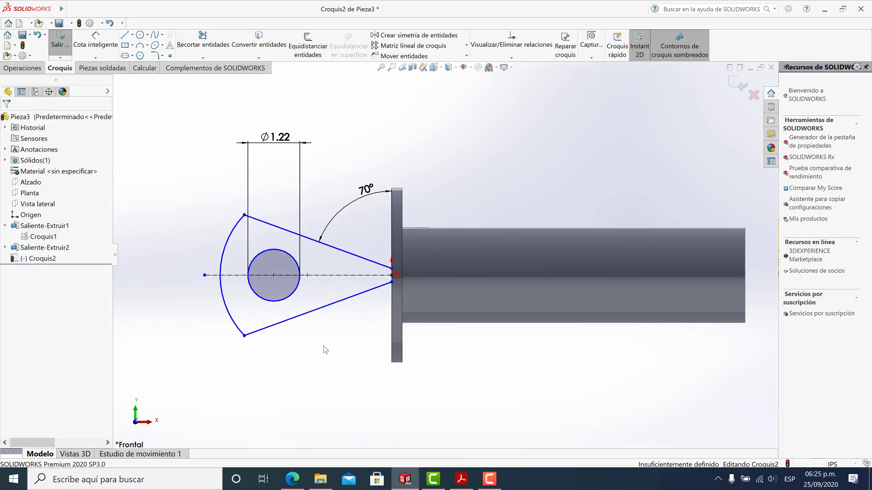
click(357, 260)
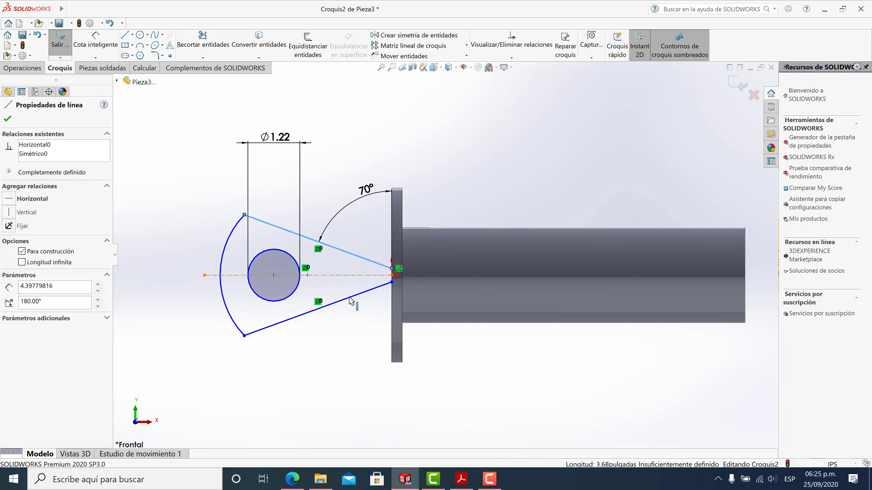
ctrl+click(354, 275)
ctrl+click(349, 298)
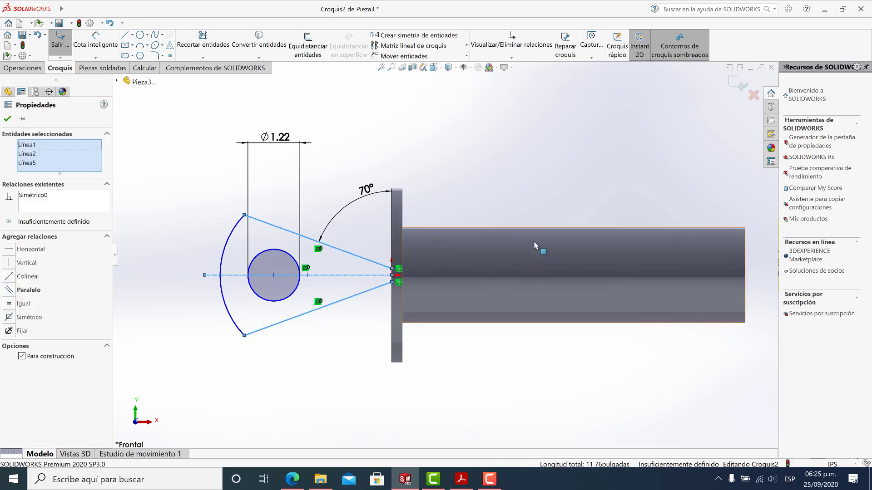
click(6, 120)
Make the hole circle concentric with the tab's outer arc, then delete that relation
click(223, 300)
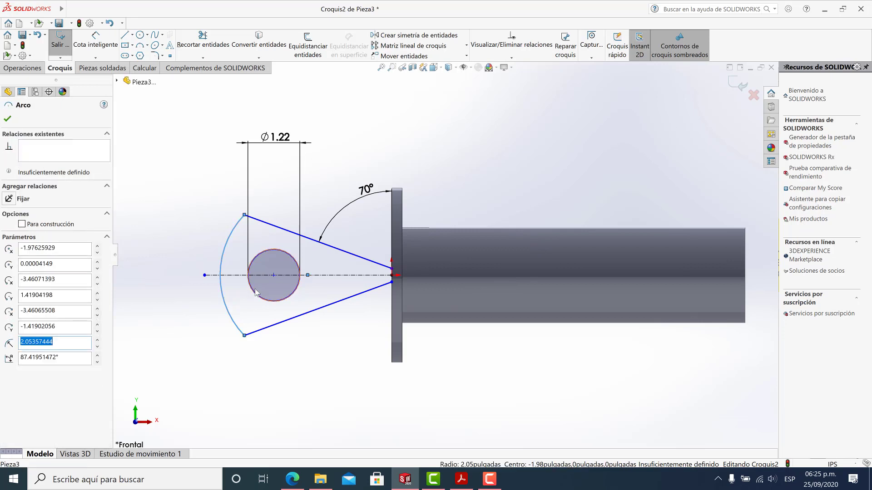
ctrl+click(257, 294)
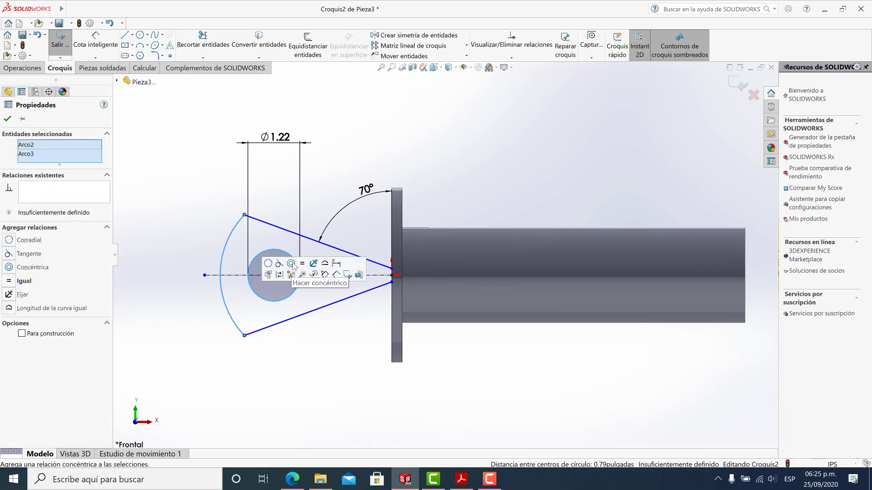
click(291, 264)
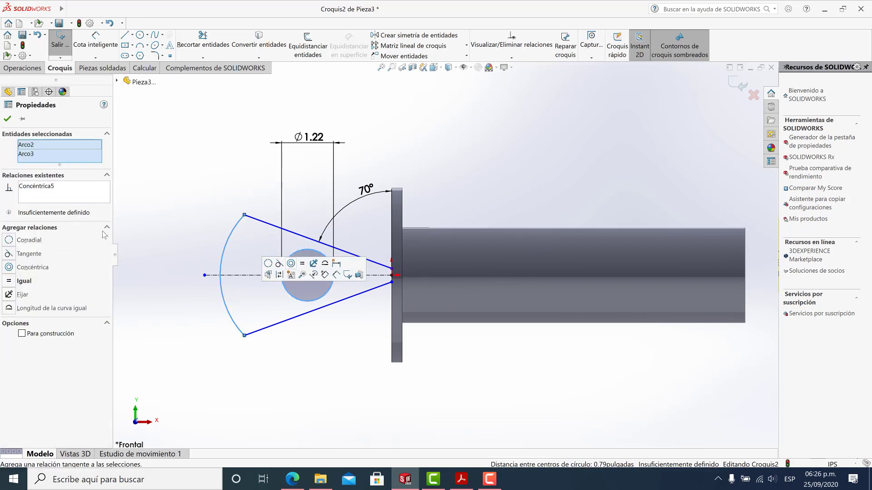
right_click(44, 186)
click(66, 203)
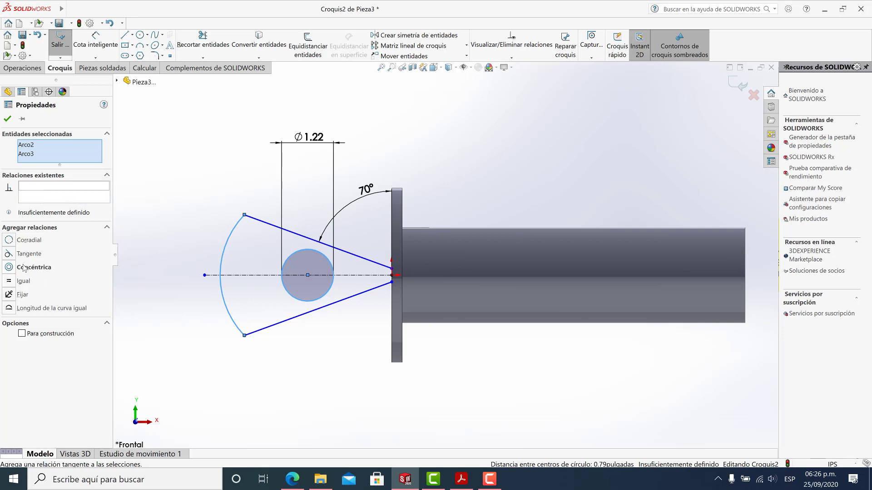
key(Escape)
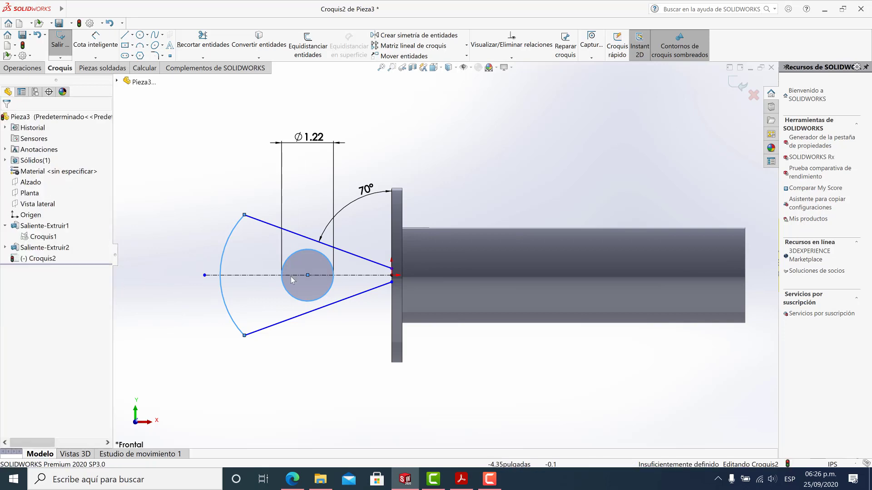
Move the hole circle left and snap its centre onto the centerline
drag(307, 275, 281, 280)
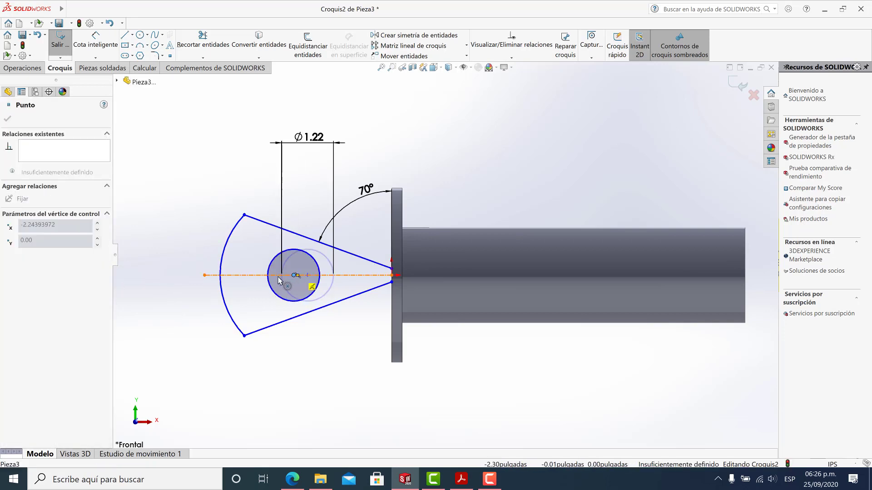
click(346, 336)
drag(280, 277, 276, 276)
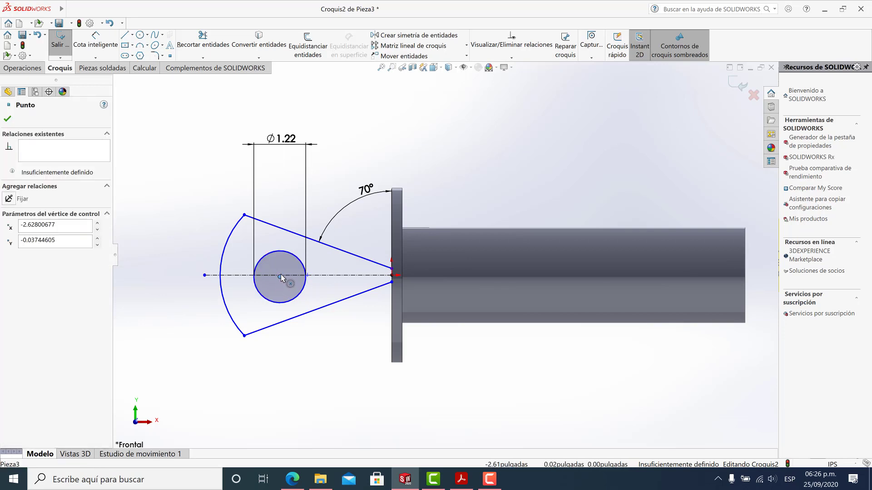
click(360, 330)
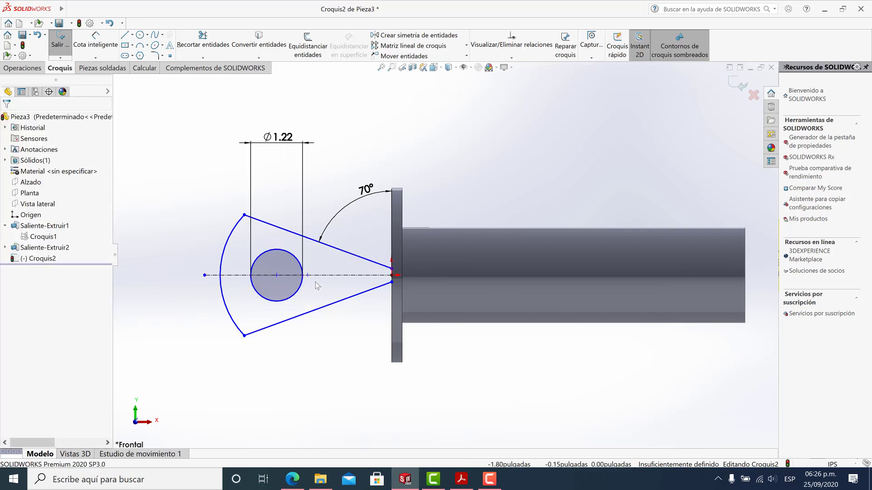
scroll(338, 290, up, 1)
scroll(334, 293, down, 1)
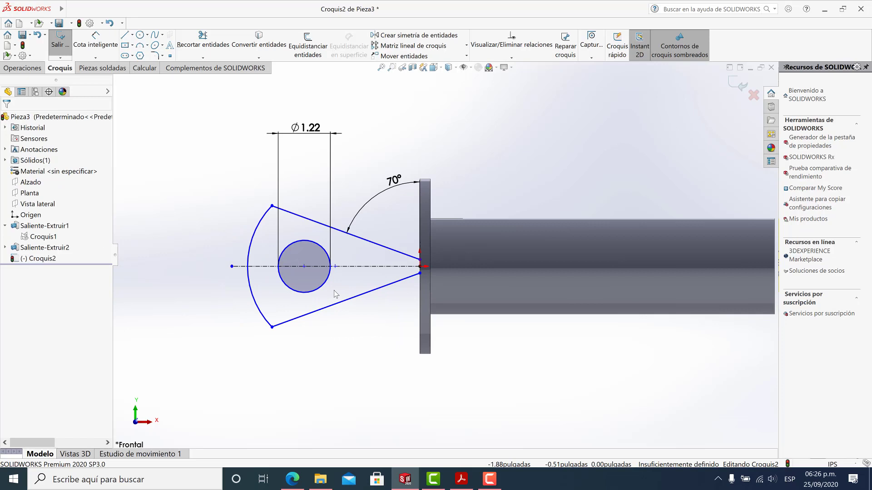
click(109, 42)
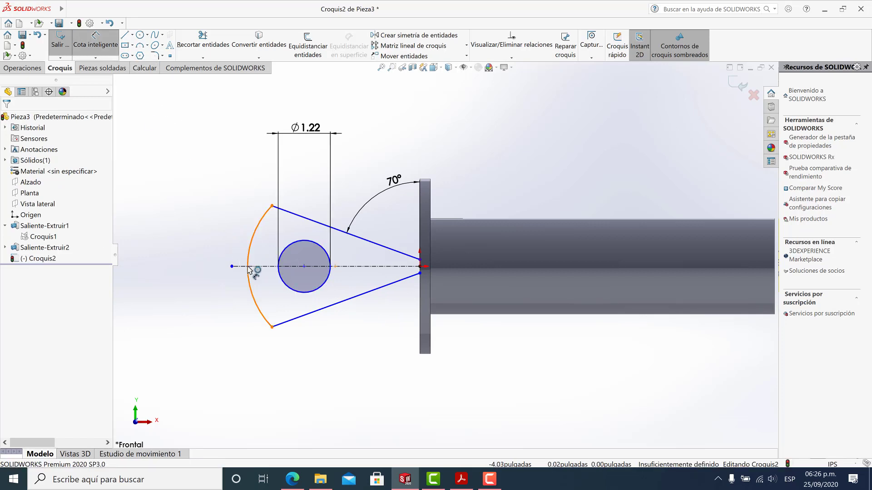
Dimension the tab length from its outer arc to the flange face as 3.25
click(248, 268)
click(420, 290)
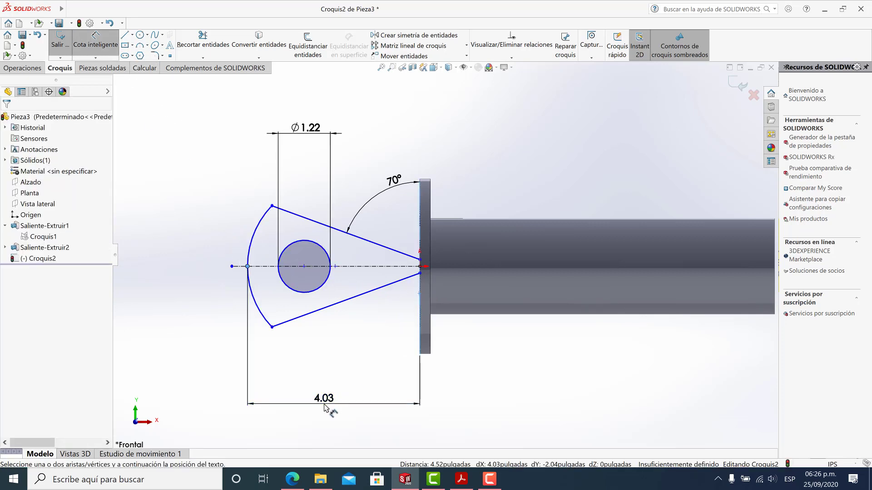
click(324, 406)
text(25)
key(Return)
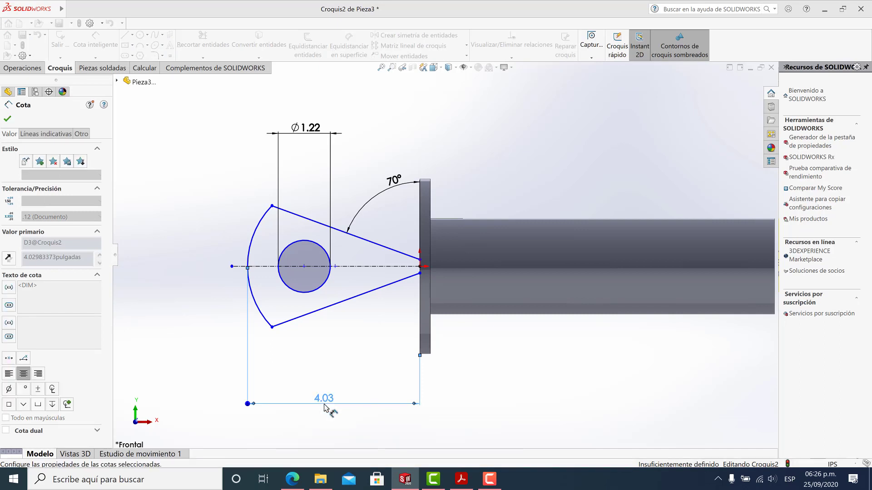
key(Escape)
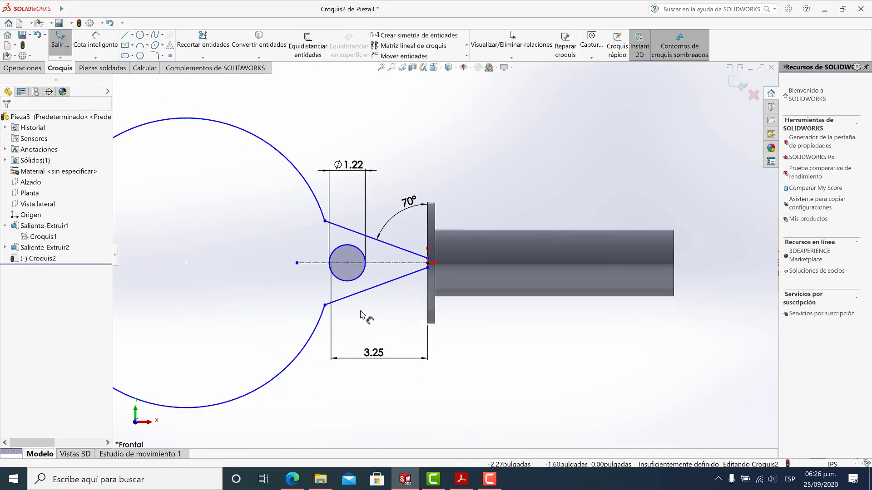
scroll(368, 314, up, 1)
Drag the top and bottom tab corners and the hole circle to tidy the outline
mouse_move(345, 226)
mouse_down()
mouse_move(362, 209)
mouse_move(353, 205)
mouse_up()
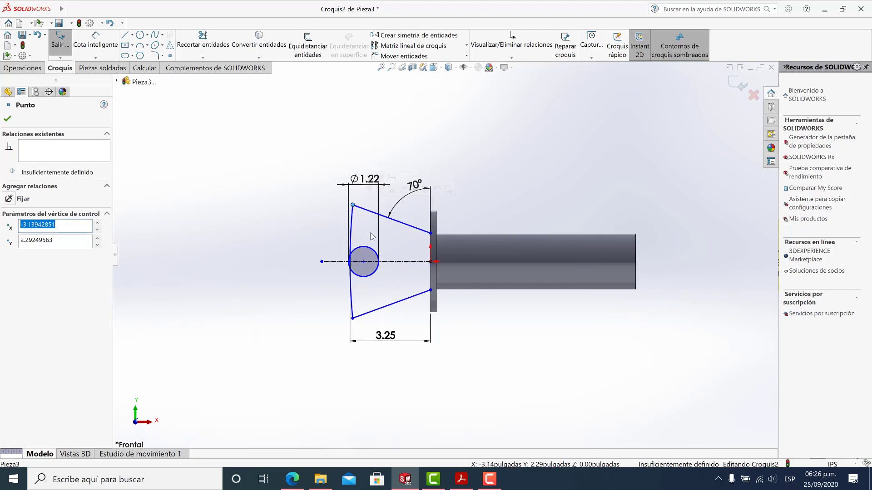
scroll(372, 267, down, 2)
drag(360, 259, 387, 258)
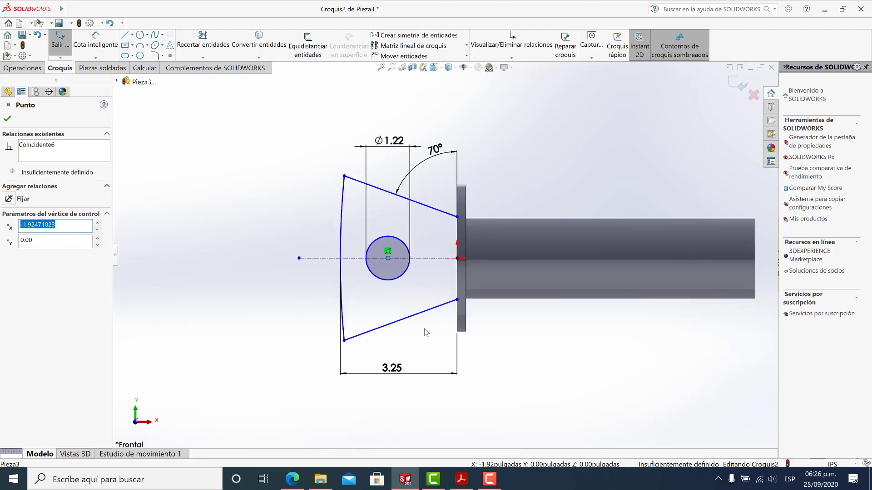
drag(344, 340, 383, 310)
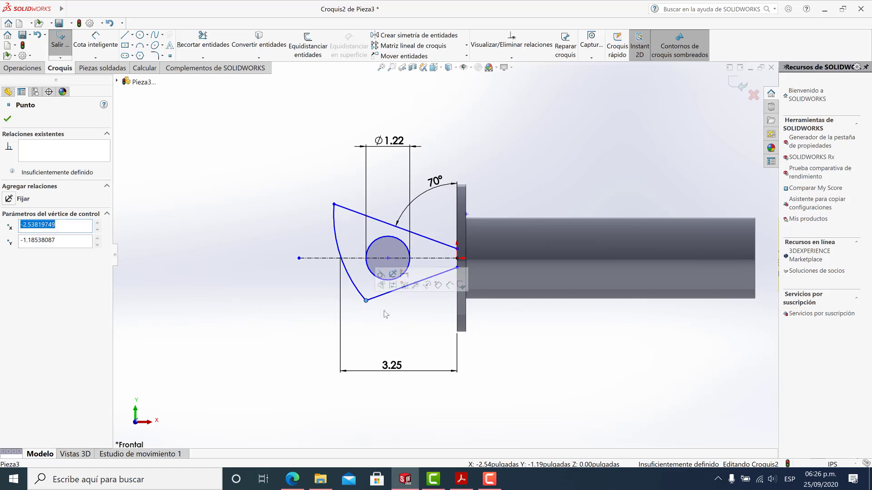
key(Escape)
scroll(376, 191, down, 2)
mouse_move(315, 211)
mouse_down()
mouse_move(354, 251)
mouse_move(358, 184)
mouse_up()
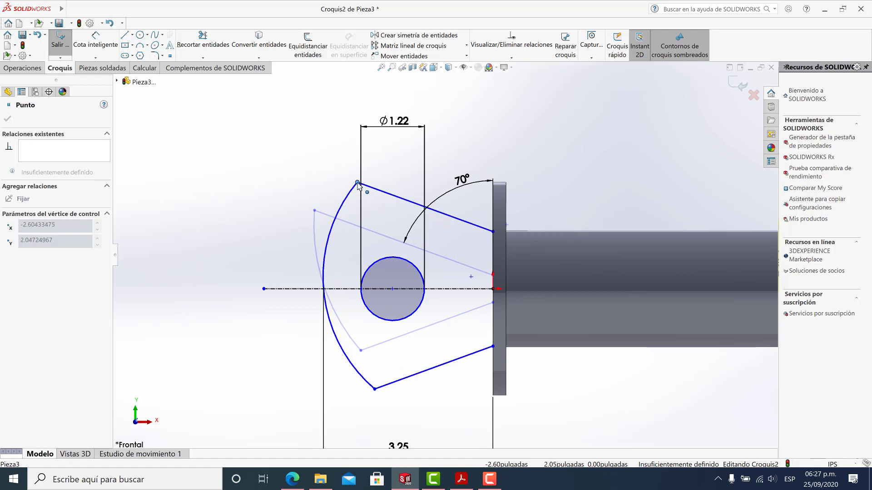
drag(358, 183, 351, 183)
drag(373, 387, 343, 380)
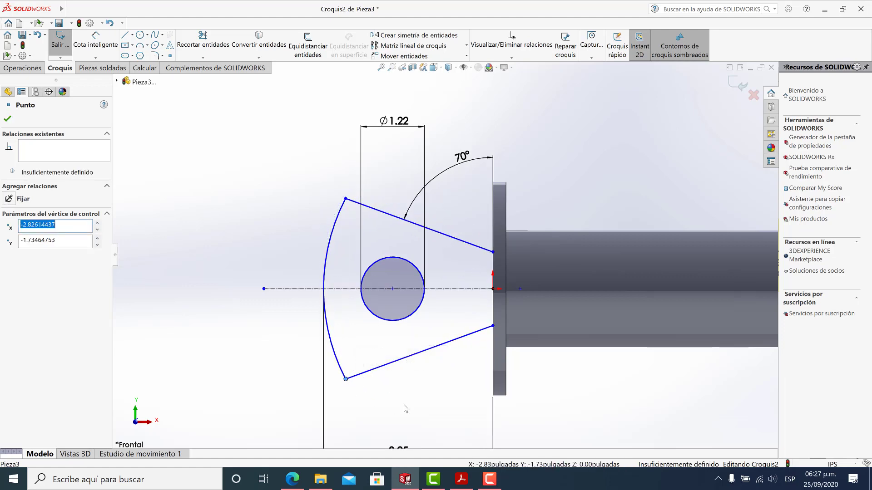
click(406, 409)
key(z)
Try an angle dimension between the lower tab edge and flange, then cancel it
click(104, 38)
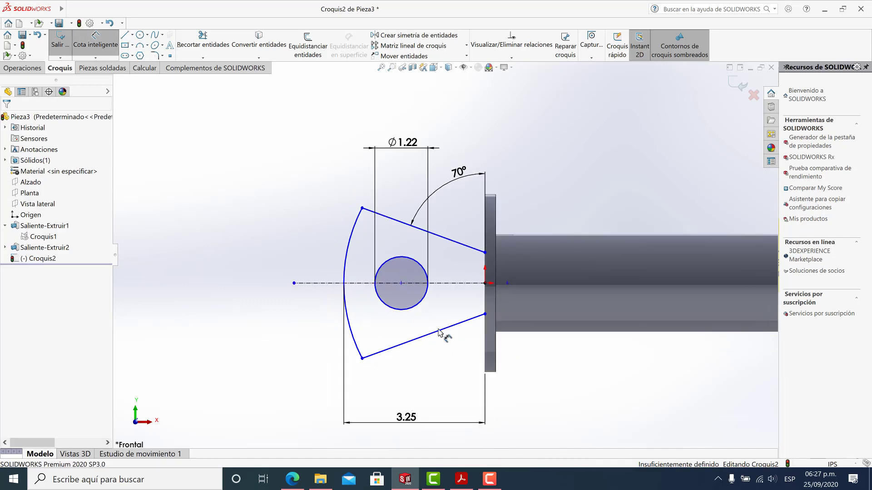
click(474, 318)
click(484, 350)
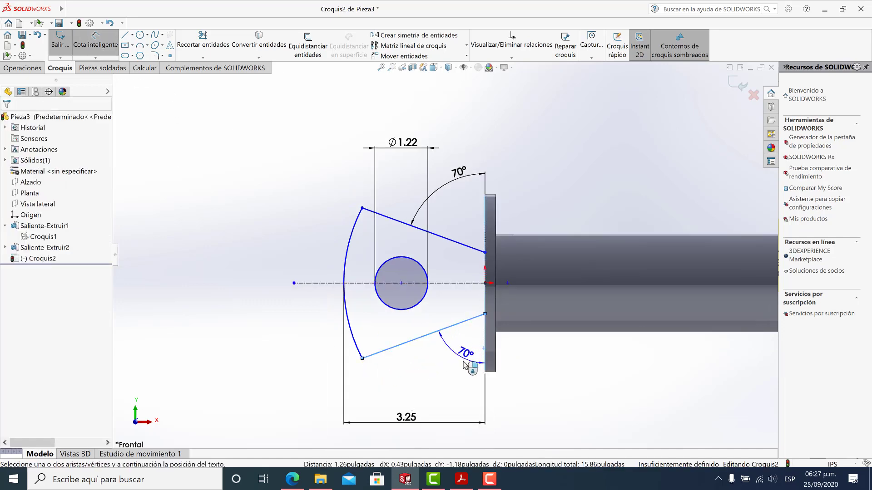
key(Escape)
key(Escape)
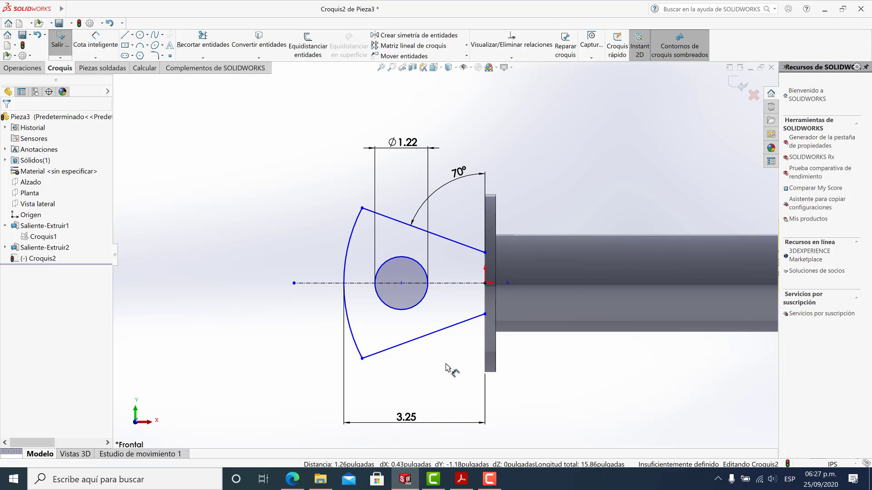
click(95, 41)
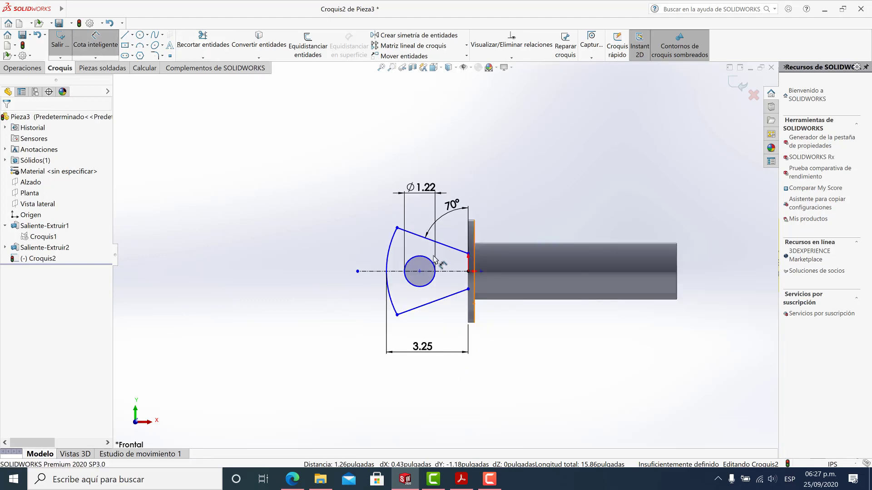
scroll(395, 284, down, 3)
scroll(443, 288, up, 2)
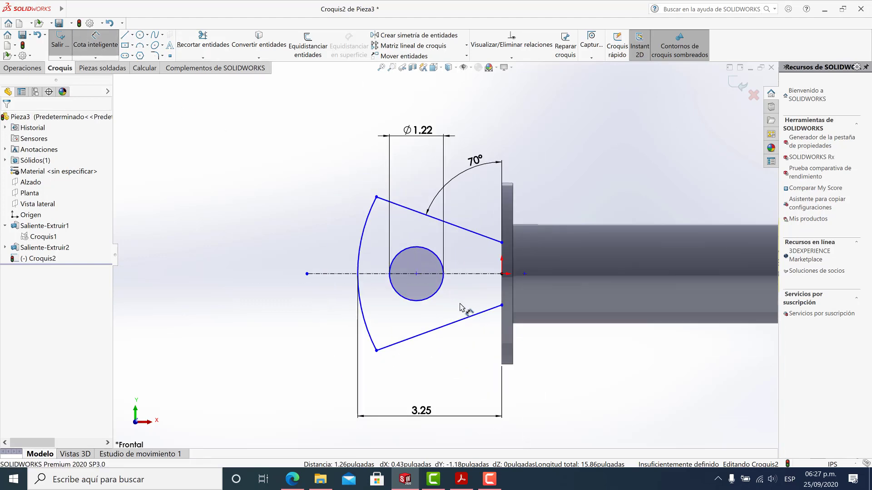
key(Escape)
scroll(504, 227, down, 1)
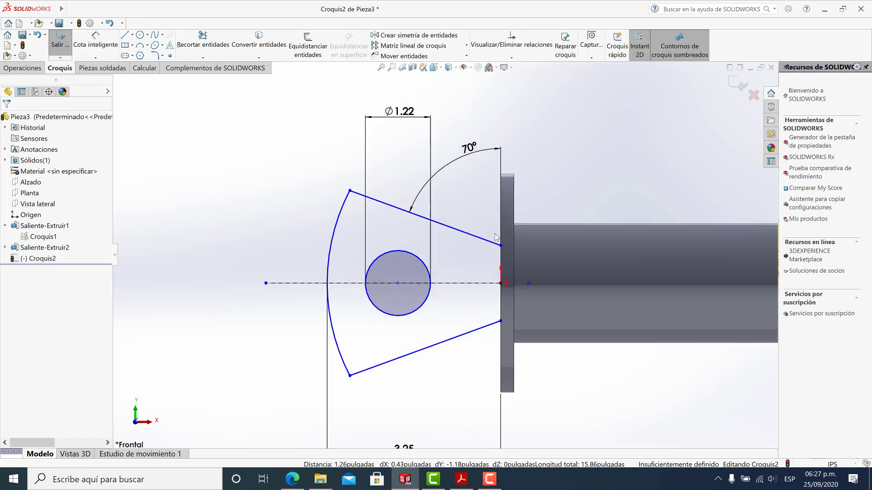
scroll(504, 227, down, 1)
Move the upper edge's end onto the flange face
drag(499, 249, 500, 221)
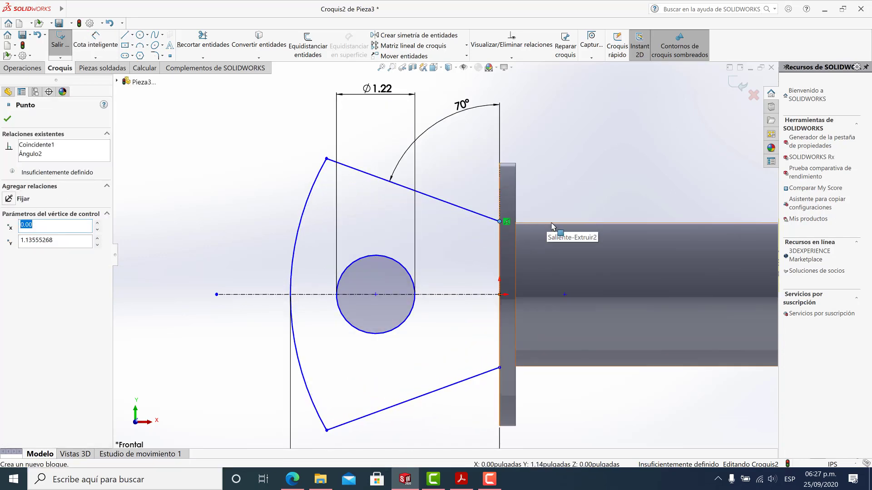
click(552, 225)
click(525, 200)
scroll(523, 202, down, 3)
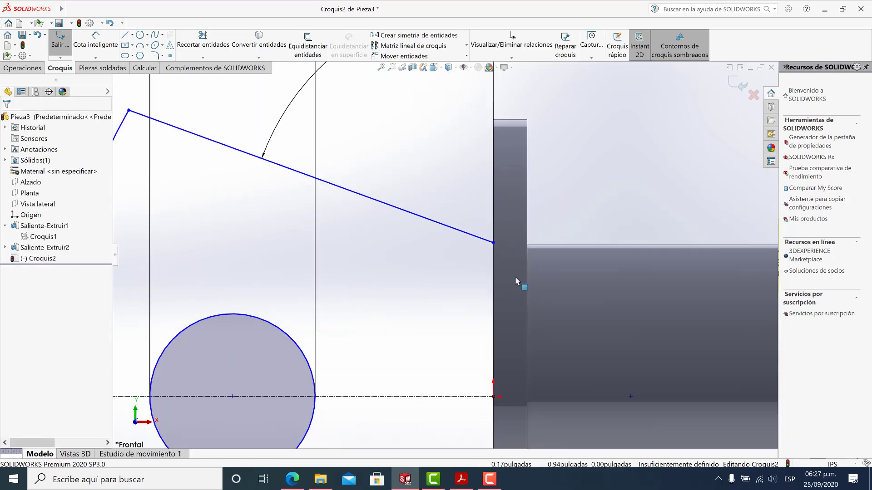
scroll(444, 255, up, 5)
click(95, 41)
Dimension the upper-right endpoint 1.125 from the centerline
click(461, 250)
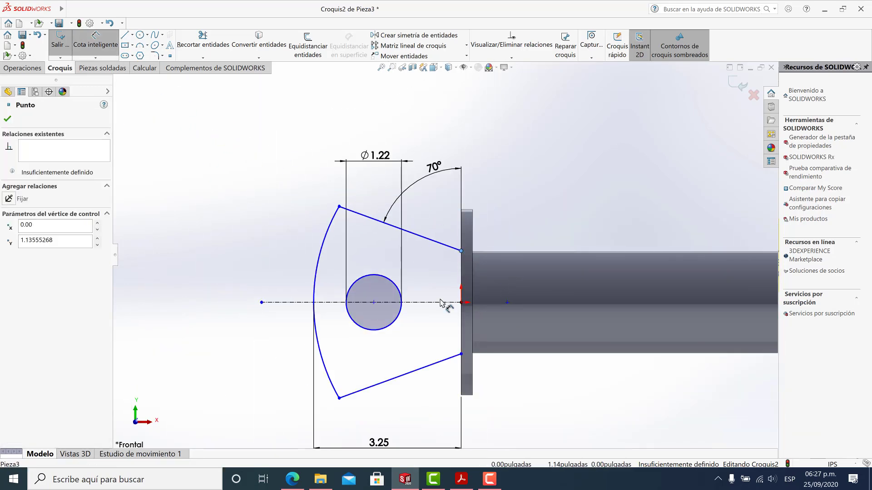
click(442, 303)
click(536, 218)
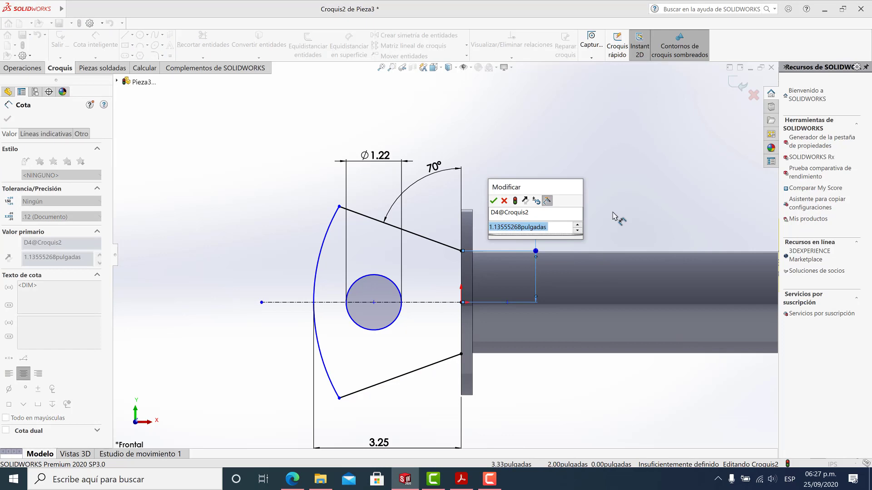
text(1.125)
key(Return)
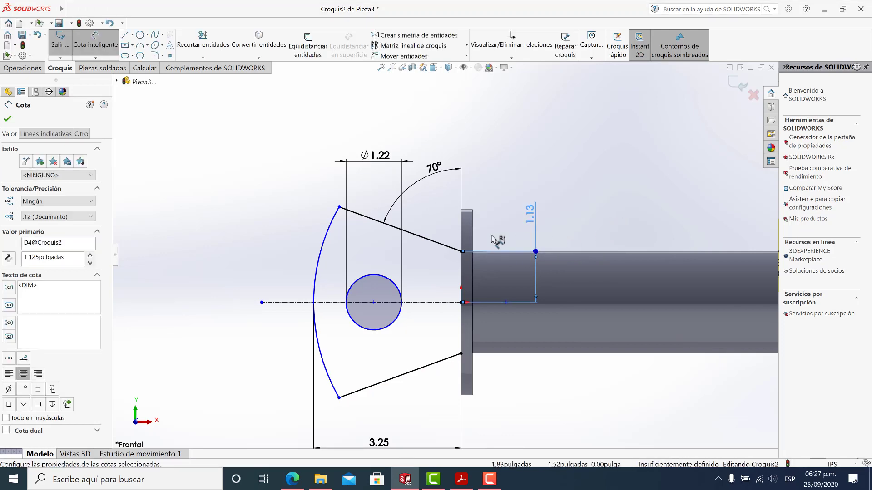
key(Escape)
key(Escape)
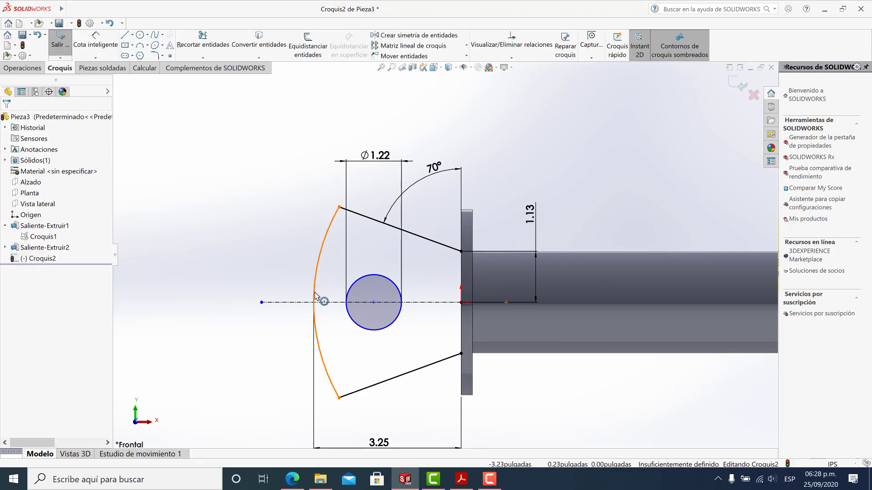
Bring the arc ends onto the upper and lower lines and make the stray point coincident with the centerline
click(317, 295)
scroll(436, 331, up, 2)
click(398, 353)
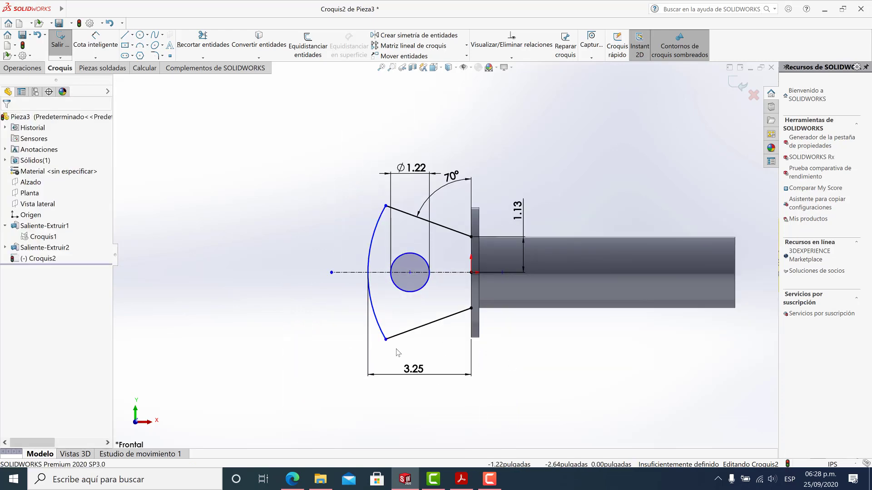
drag(386, 340, 390, 314)
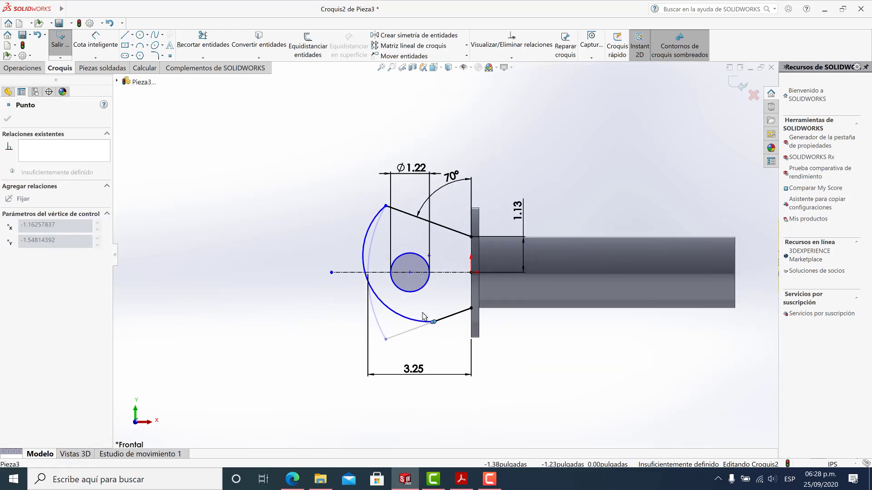
drag(423, 317, 449, 318)
scroll(401, 251, down, 2)
click(456, 259)
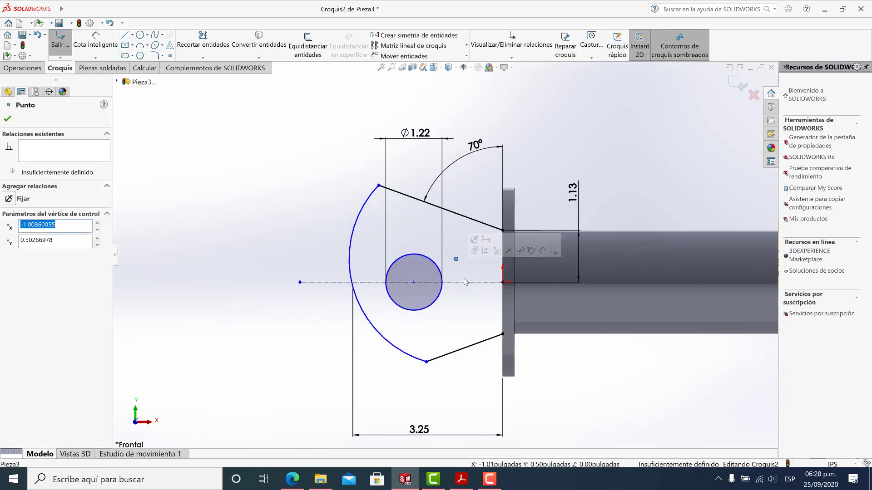
ctrl+click(464, 282)
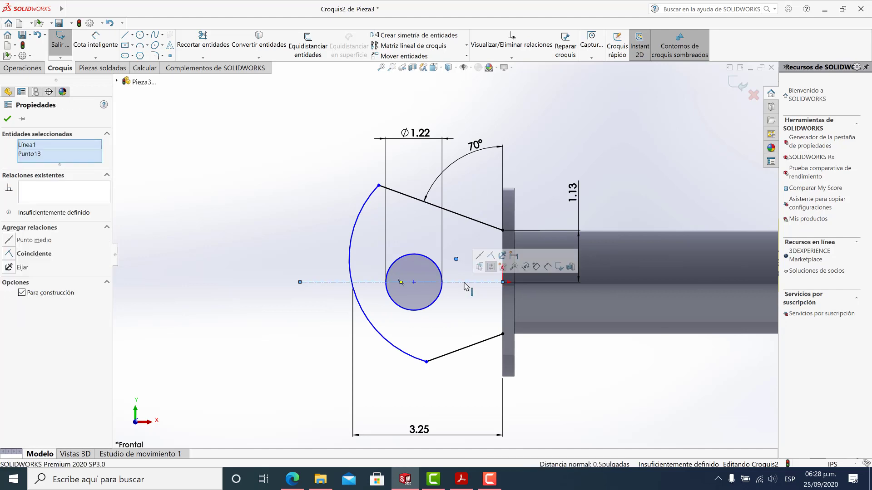
click(492, 262)
drag(401, 195, 390, 189)
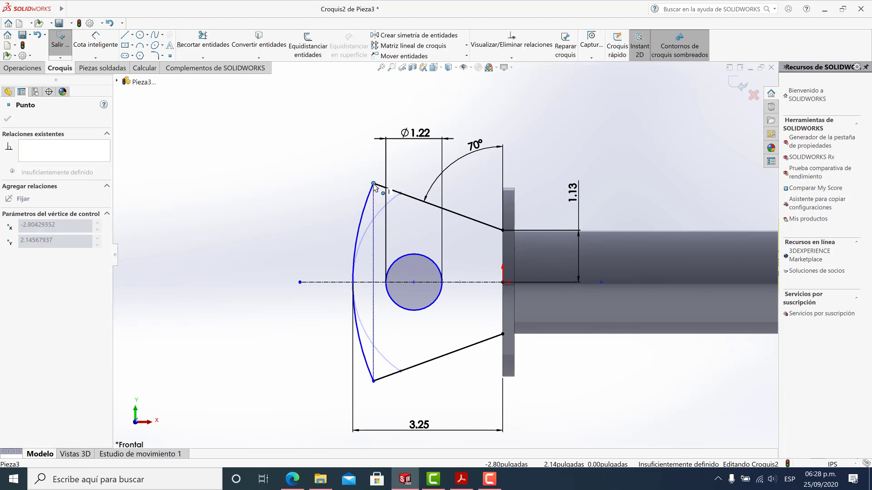
click(565, 374)
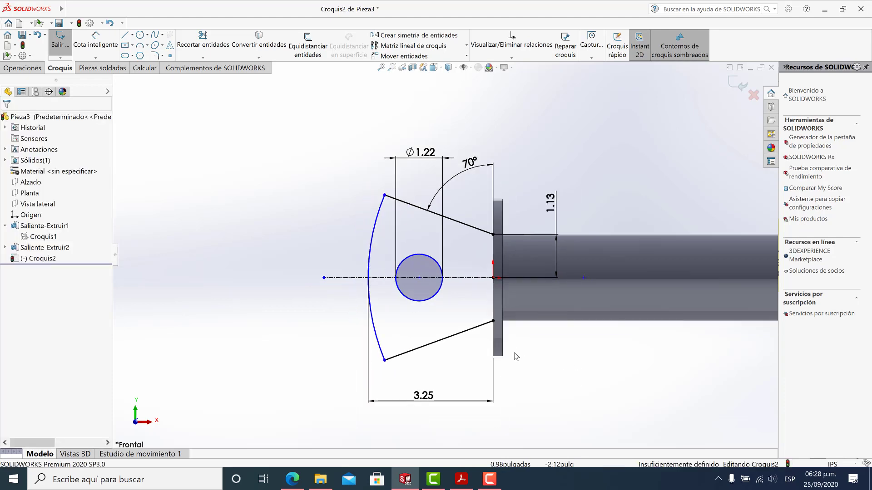
Set the tab's overall width to 2.85
scroll(450, 275, up, 2)
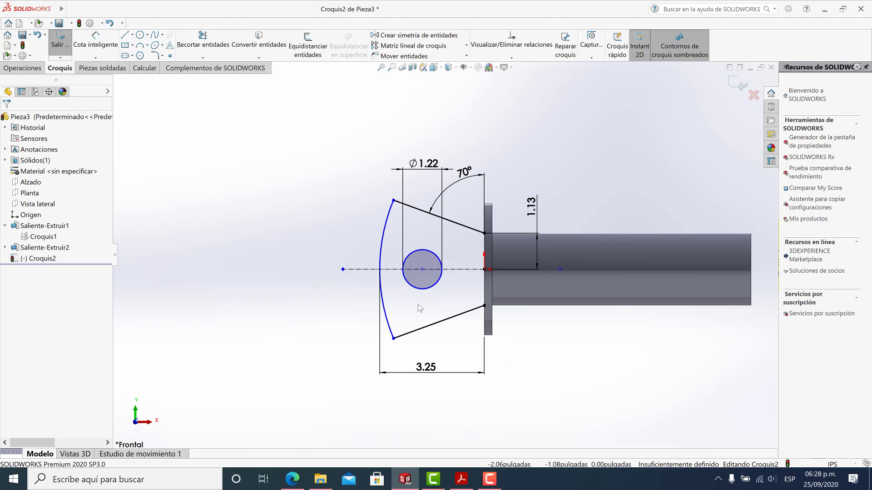
click(393, 201)
click(443, 121)
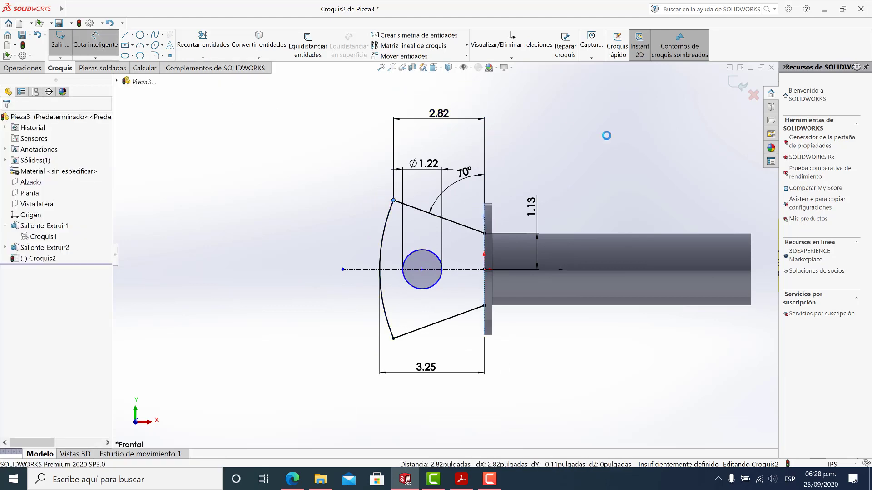
text(2.85)
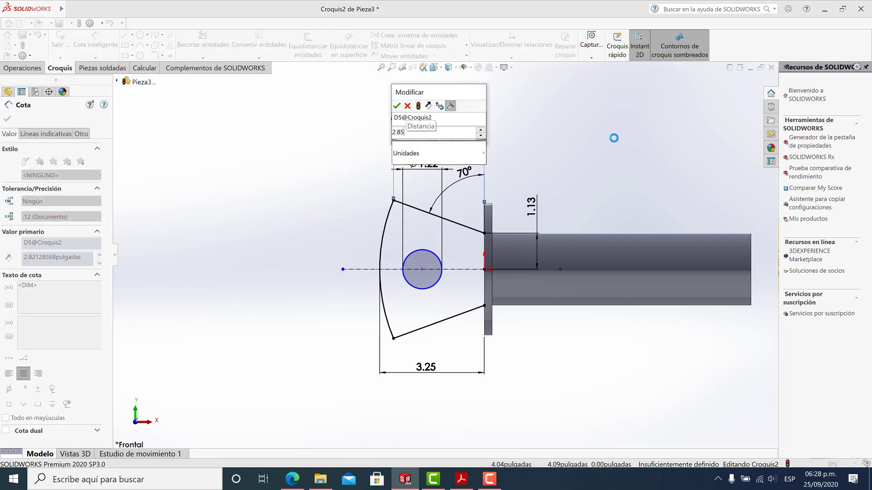
key(Return)
click(614, 141)
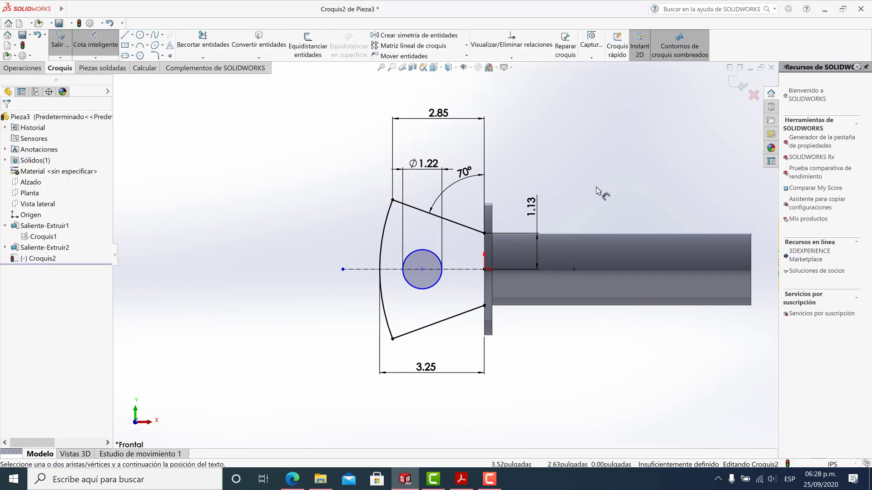
Place the hole centre 2.00 from the pin head
click(423, 270)
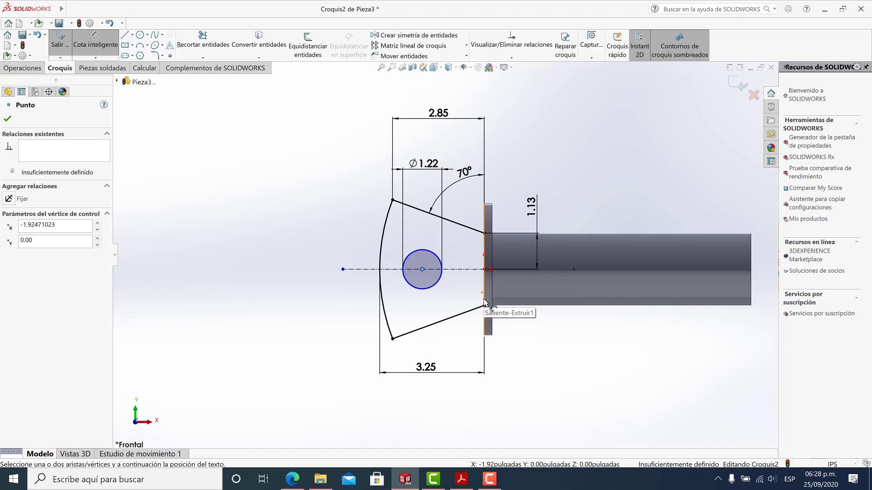
click(452, 349)
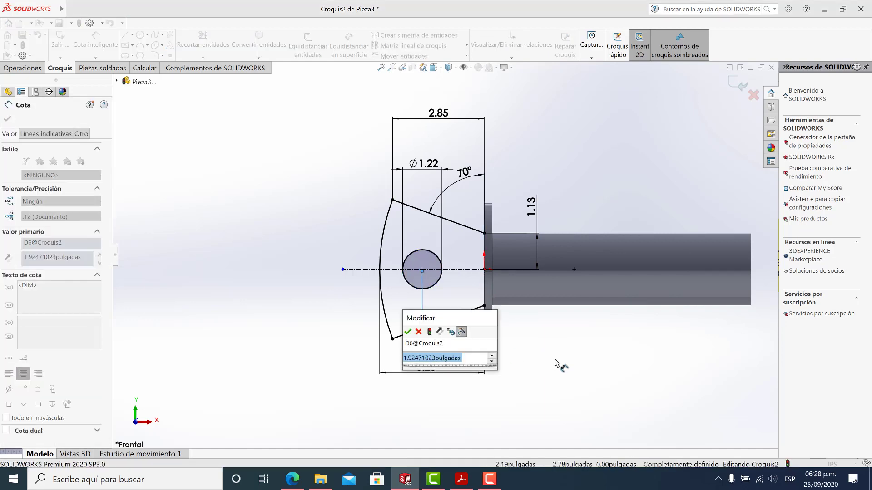
text(2)
key(Return)
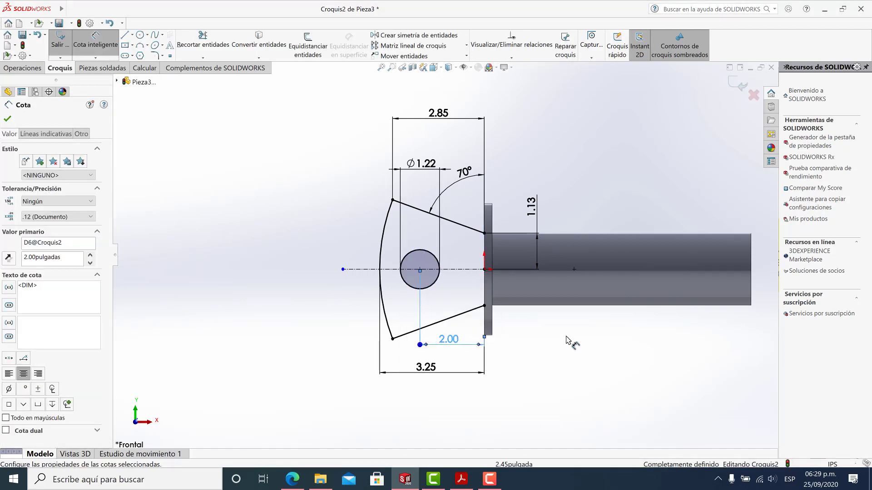
key(Escape)
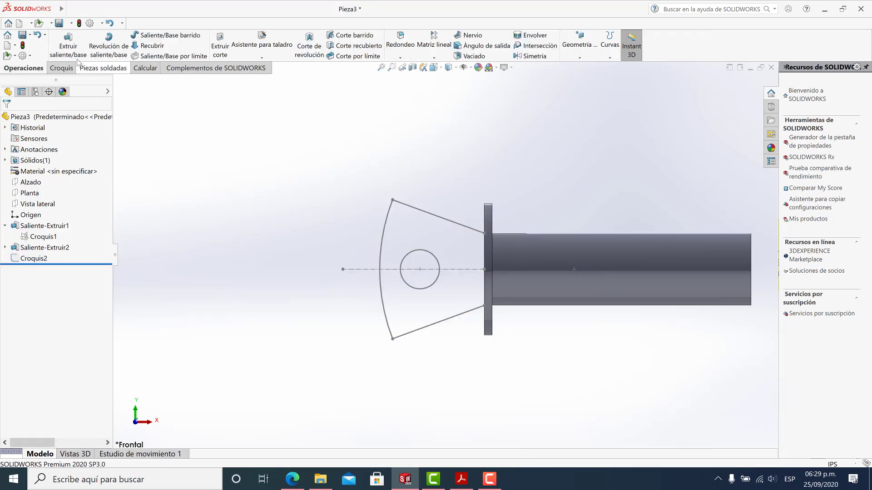
Try a mid-plane extrusion of the open tab sketch without thin wall, then cancel it
click(414, 340)
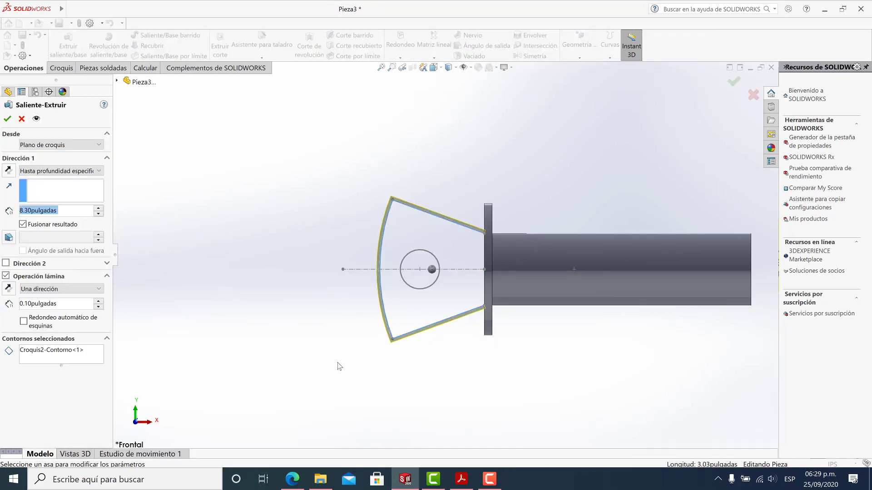
click(14, 277)
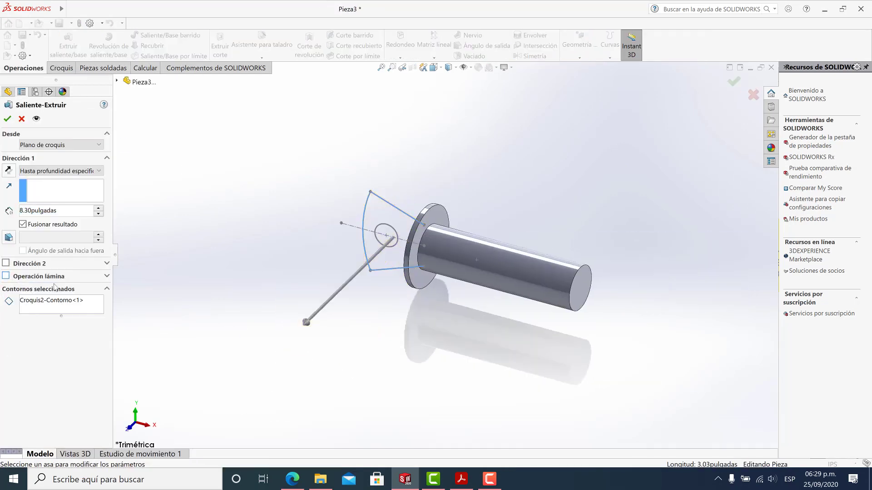
click(43, 172)
click(56, 236)
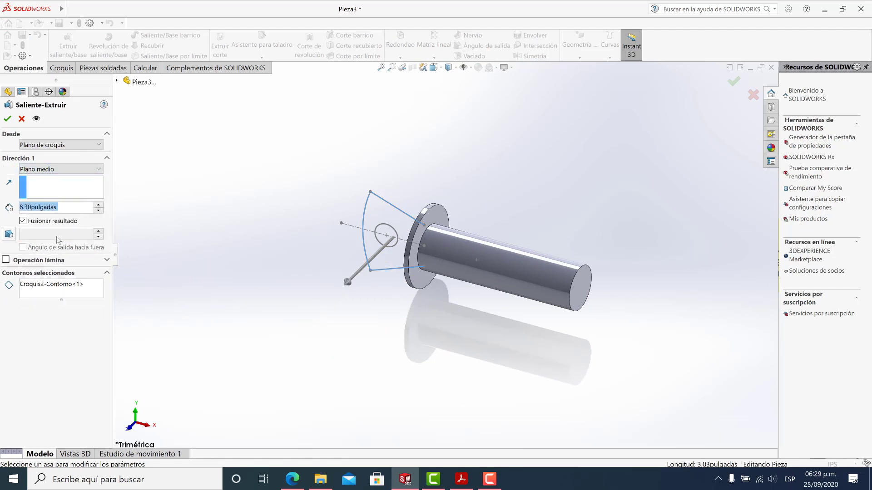
right_click(63, 284)
click(83, 302)
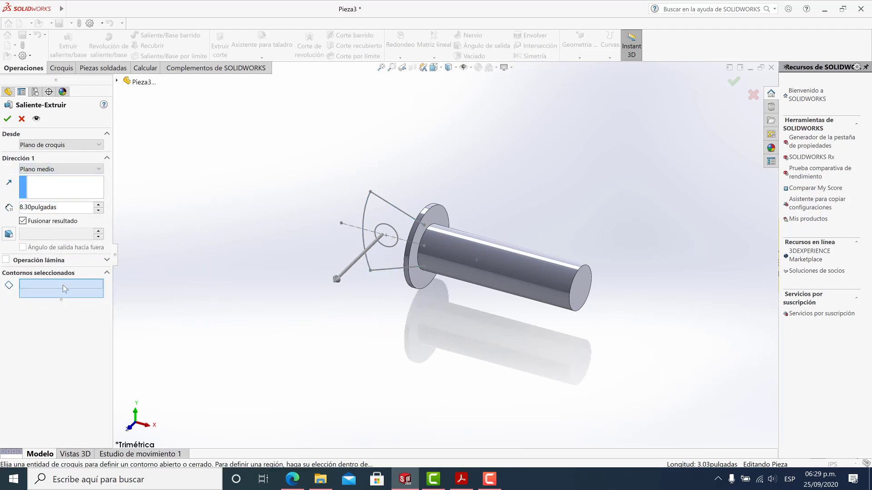
key(Escape)
Edit Croquis2 and draw a vertical line joining the open endpoints along the pin head
click(46, 255)
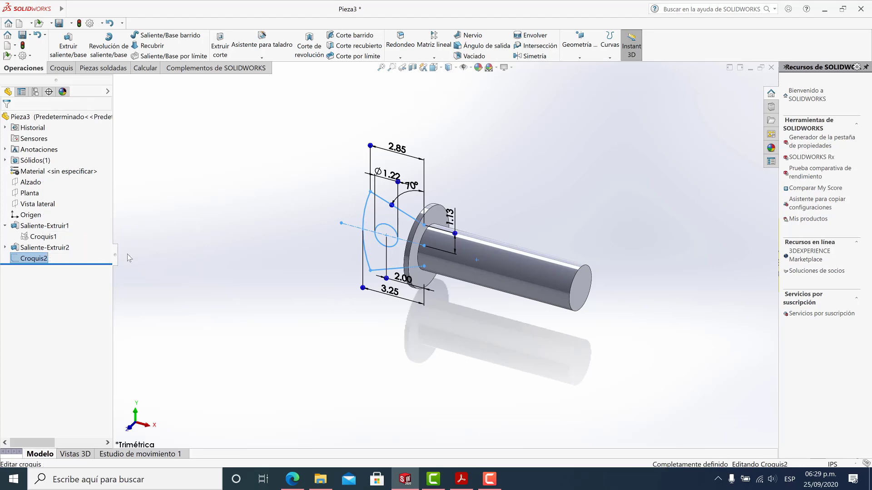
click(127, 258)
click(125, 37)
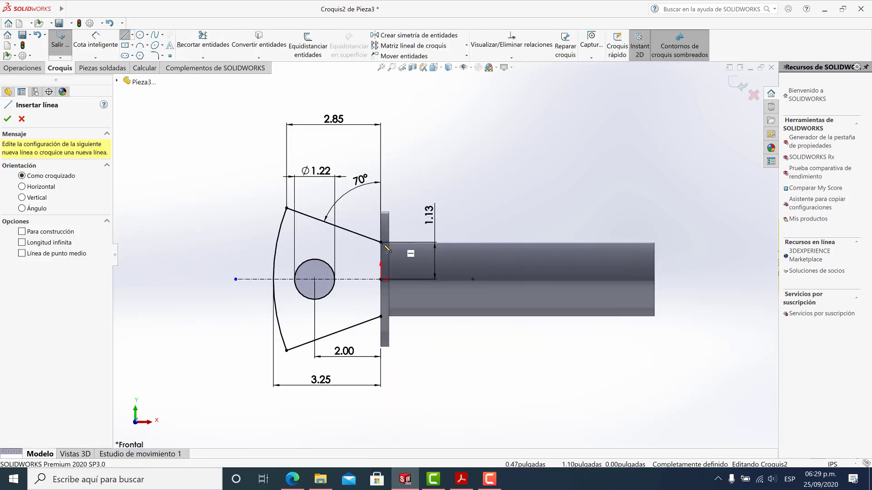
click(380, 242)
click(380, 316)
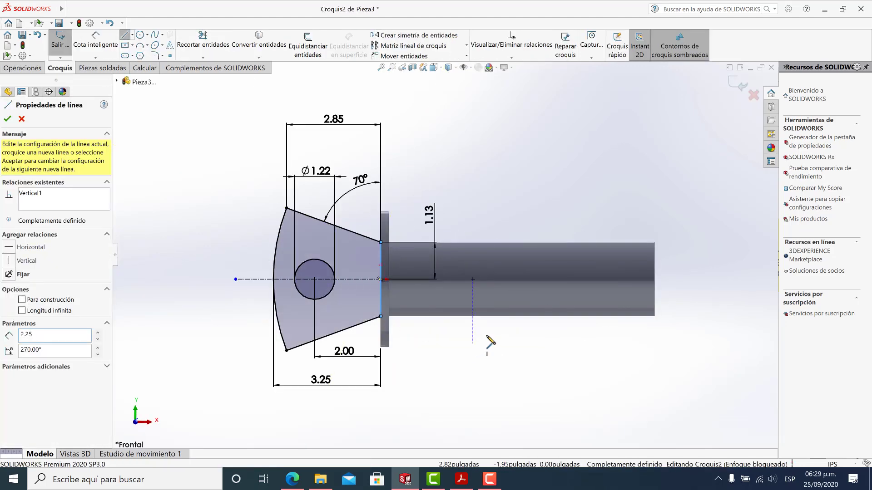
key(ctrl+8)
key(ctrl+8)
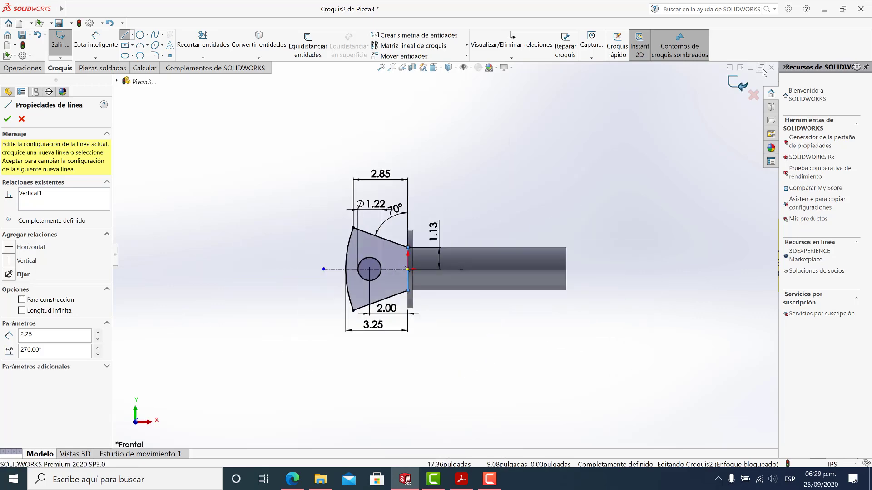
Extrude the closed tab sketch mid-plane to 0.25 thickness
click(68, 45)
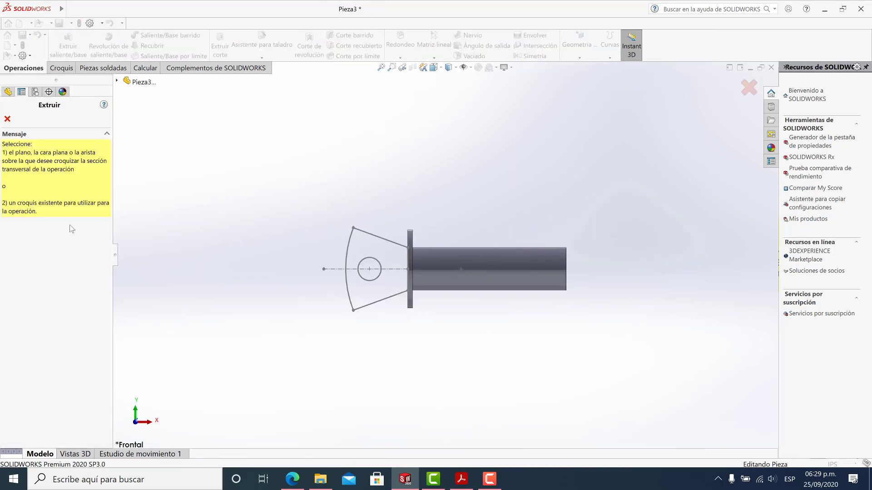
click(351, 300)
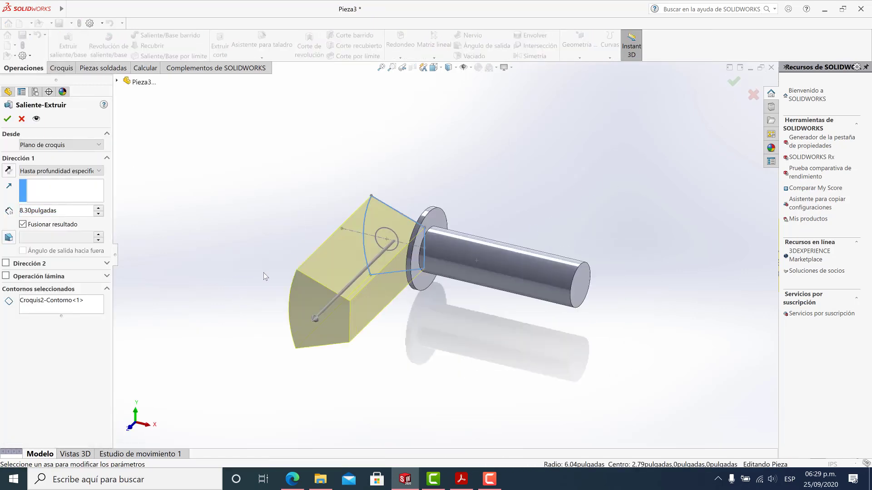
click(79, 172)
click(71, 231)
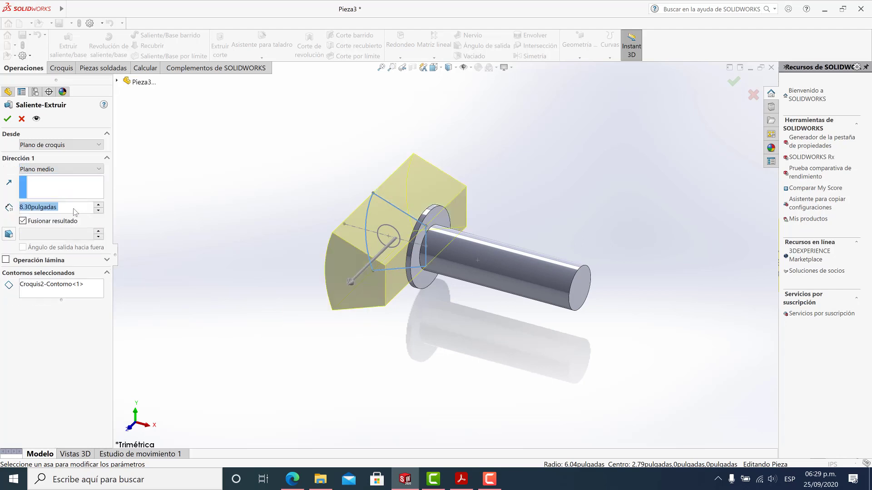
text(0.25)
key(Return)
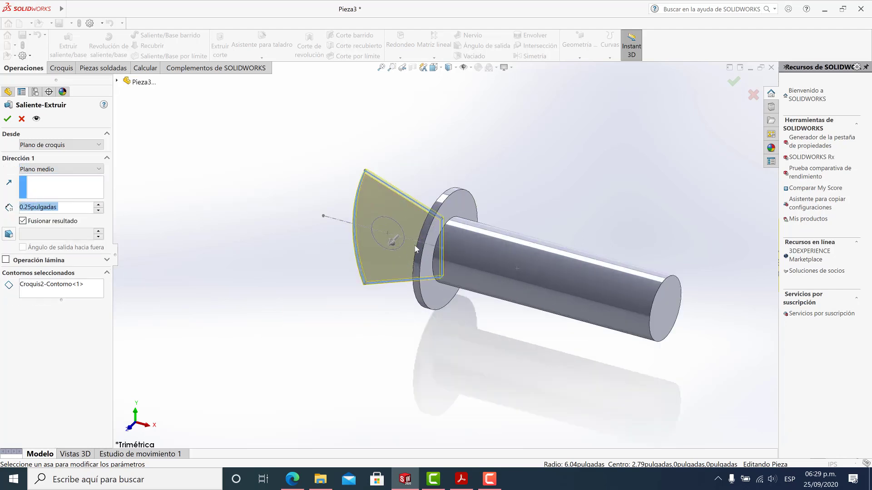
scroll(415, 245, down, 3)
middle_drag(415, 245, 272, 190)
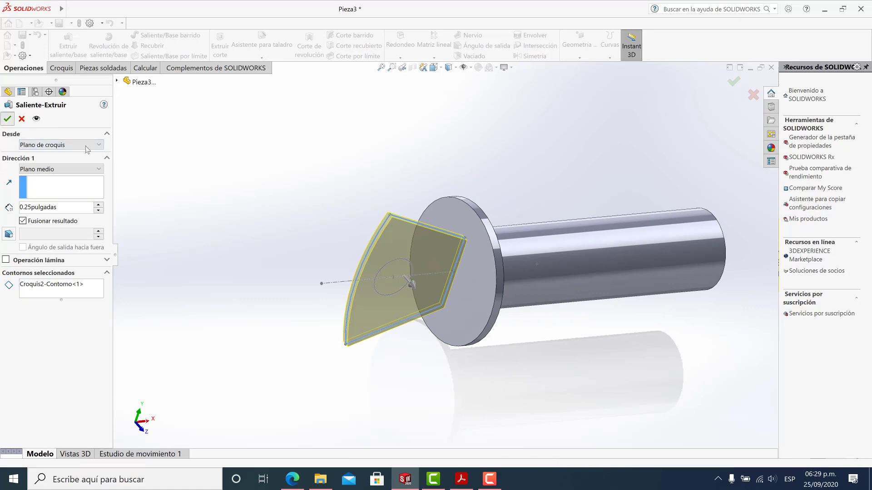
click(8, 118)
Inspect the new tab, open and exit Croquis2 without changes, then close Pieza3
middle_drag(317, 229, 272, 227)
click(44, 258)
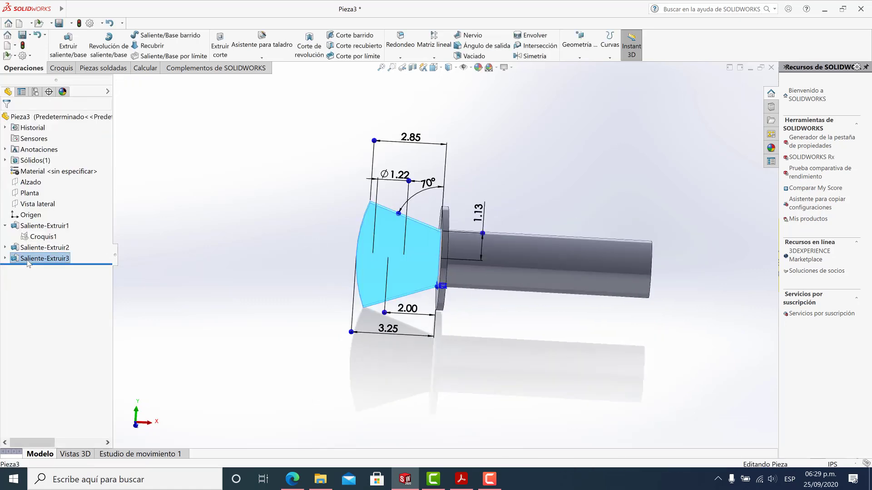
click(24, 269)
click(51, 251)
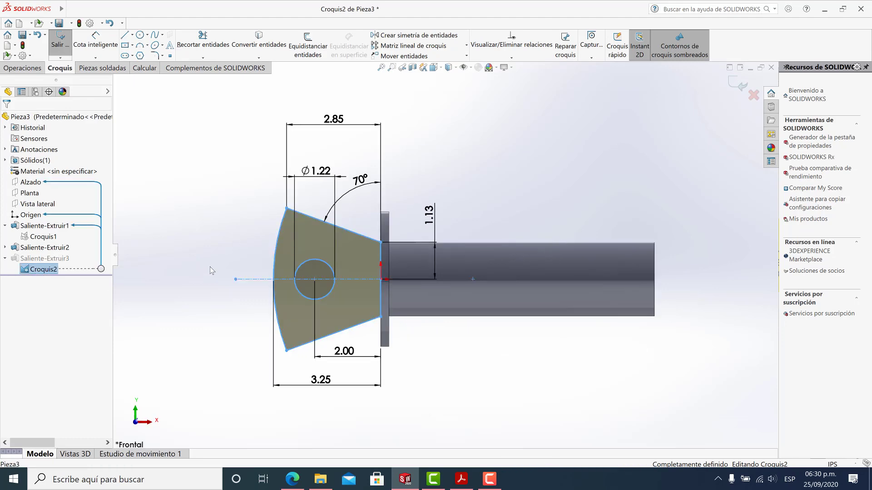
click(737, 85)
click(37, 258)
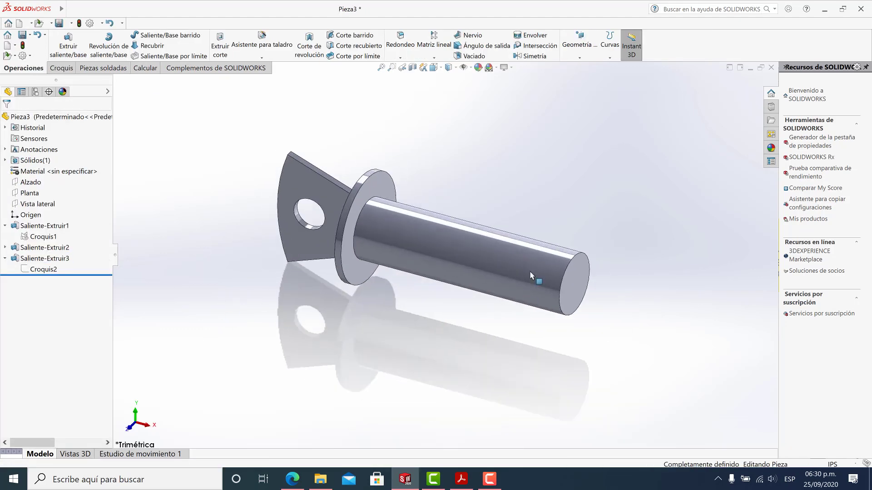
click(493, 480)
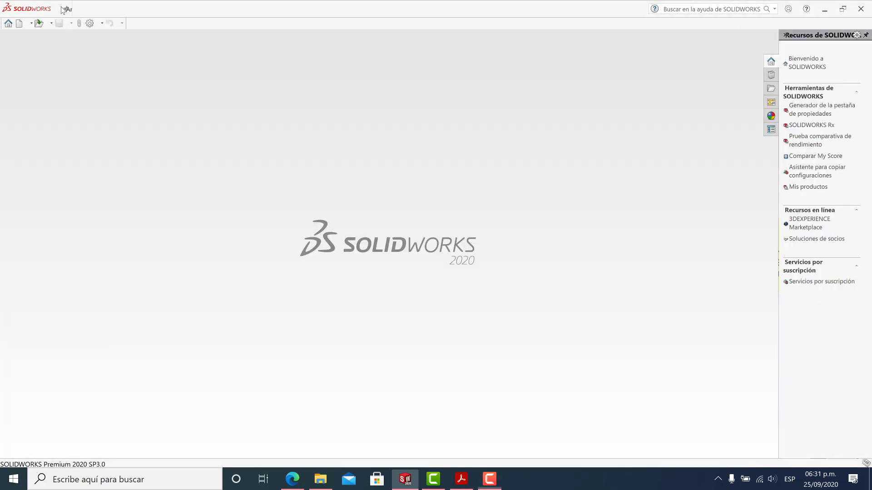
Create a new assembly and place the Grillete 2".1 shackle in it
click(76, 9)
click(84, 24)
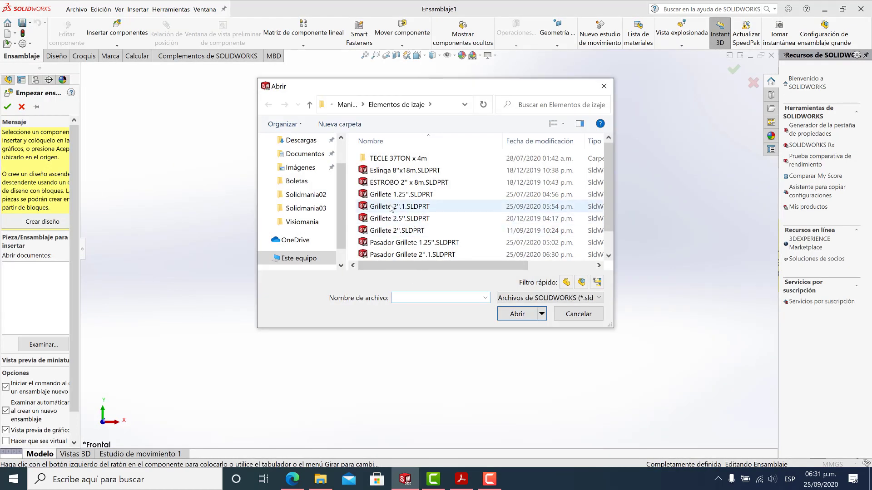
double_click(399, 206)
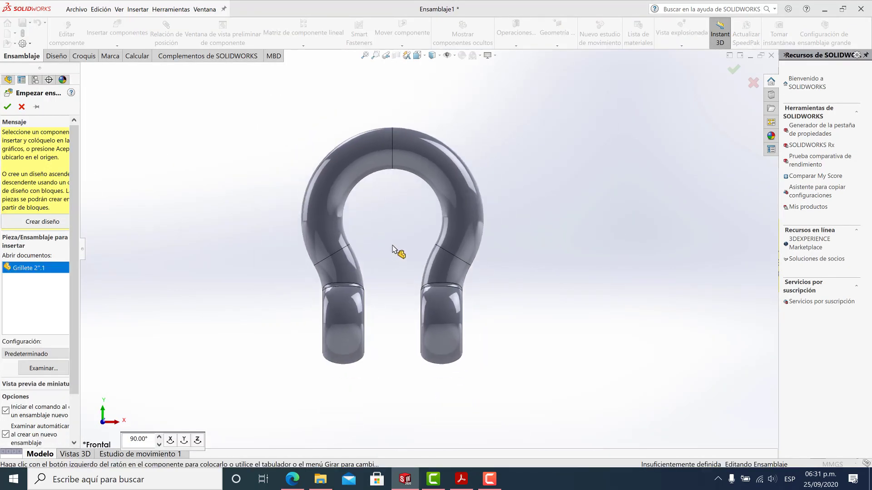
click(399, 252)
Insert the Pasador Grillete 2".1 pin and move it to the left of the shackle
click(127, 35)
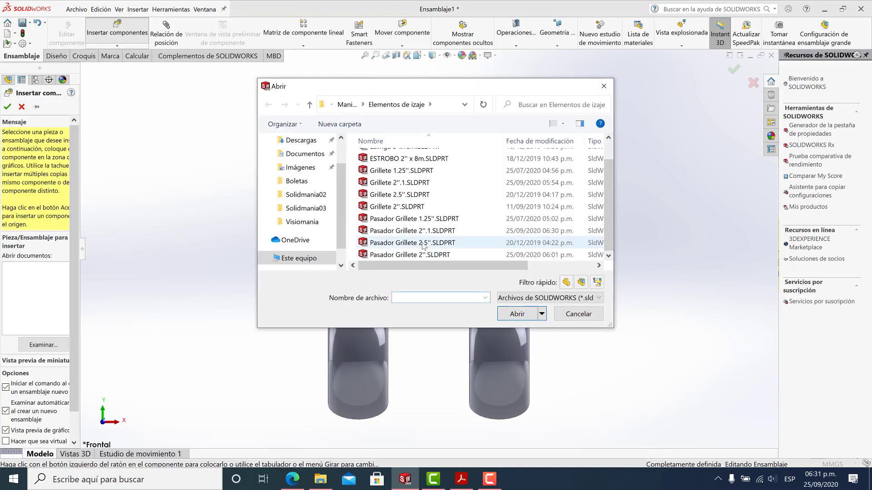
click(427, 255)
click(517, 314)
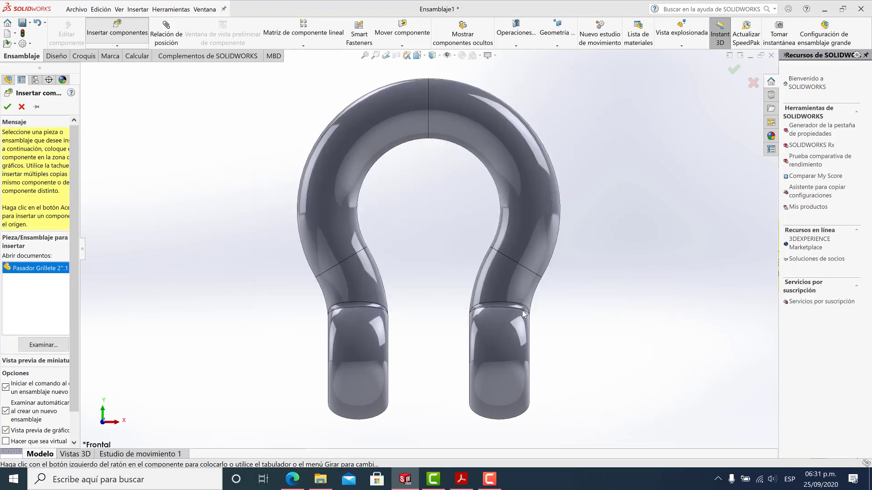
click(502, 295)
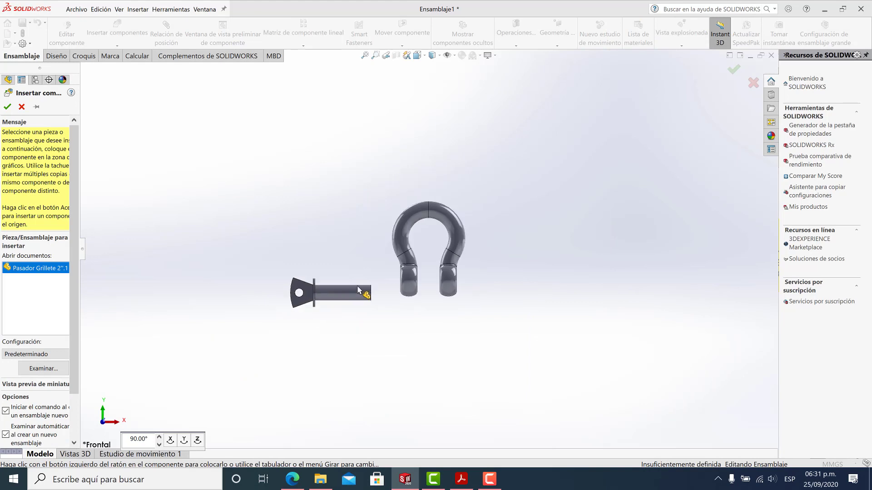
click(364, 335)
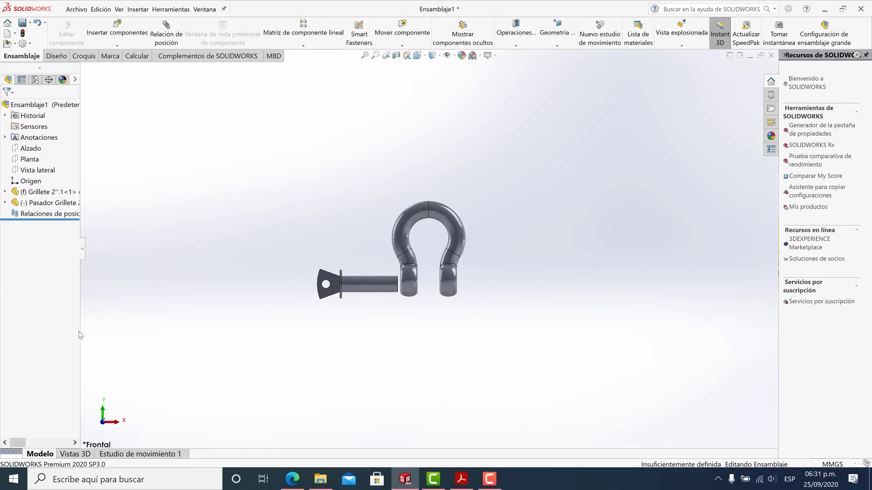
drag(127, 335, 127, 336)
mouse_move(447, 317)
middle_down()
mouse_move(467, 331)
mouse_move(448, 321)
middle_up()
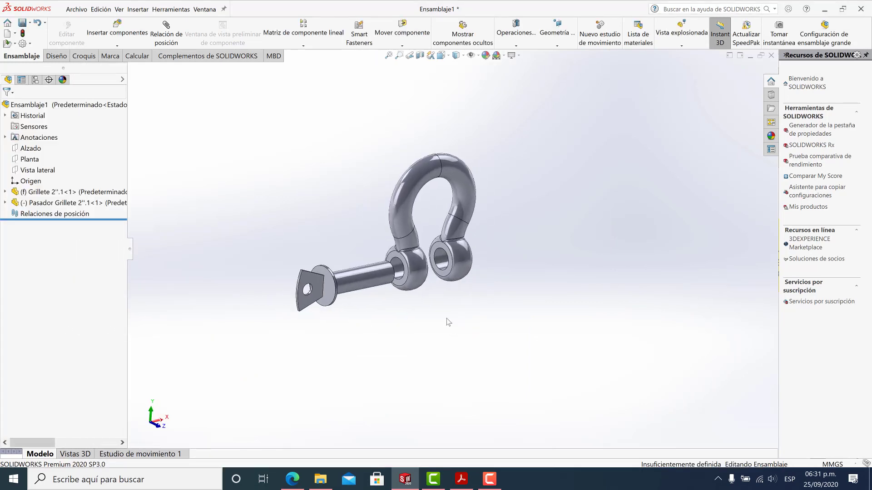
scroll(298, 228, down, 5)
drag(298, 228, 263, 236)
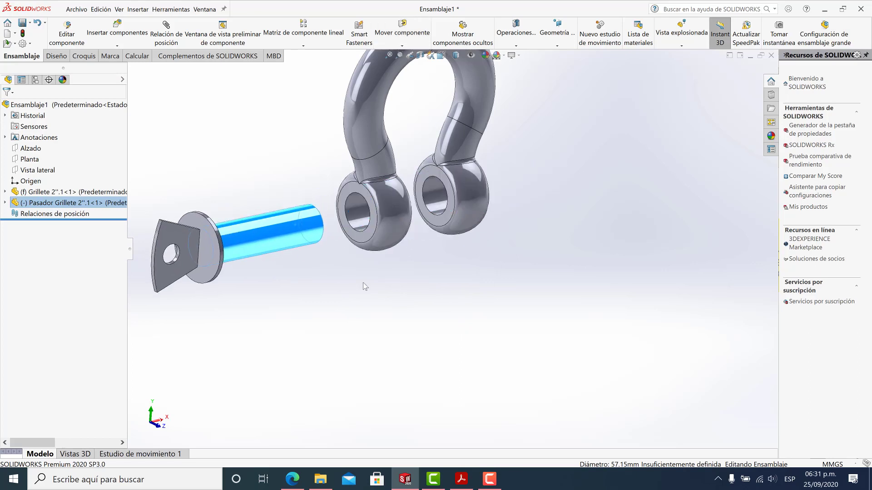
Mate the pin concentric with the lug hole and slide it through both lugs
click(275, 233)
click(359, 210)
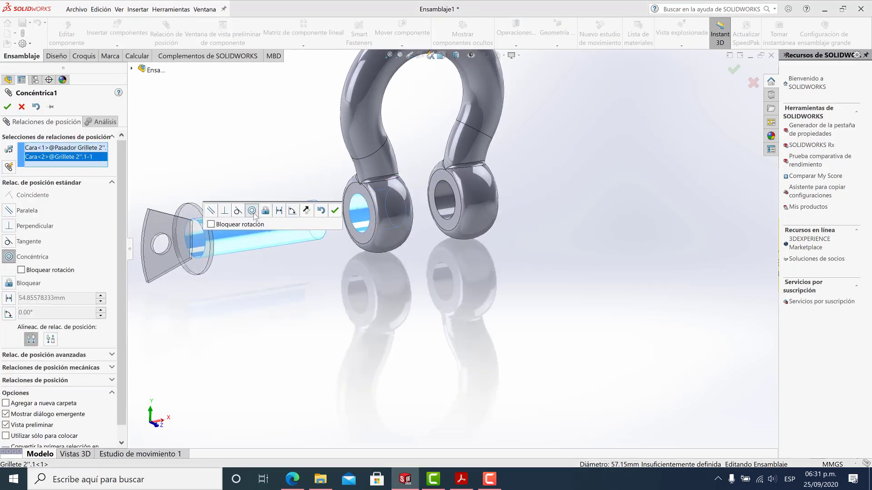
click(335, 210)
key(Return)
middle_drag(409, 213, 431, 219)
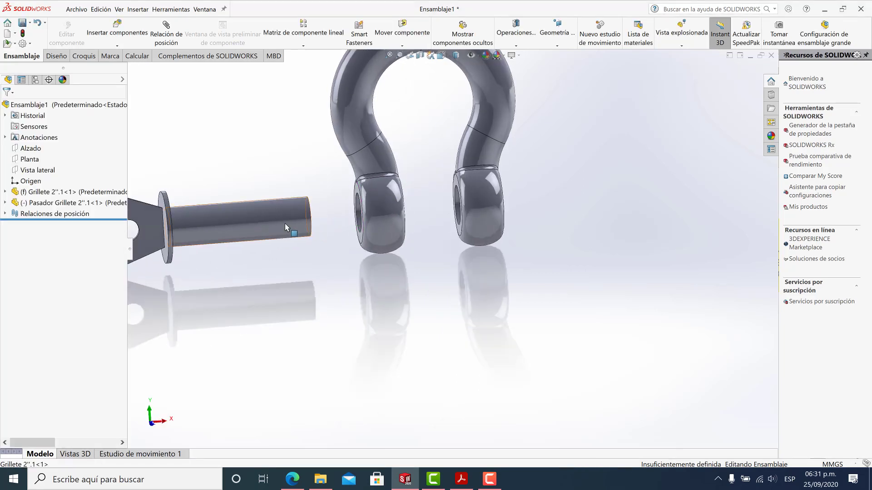
mouse_move(209, 208)
mouse_down()
mouse_move(320, 201)
mouse_move(308, 180)
mouse_up()
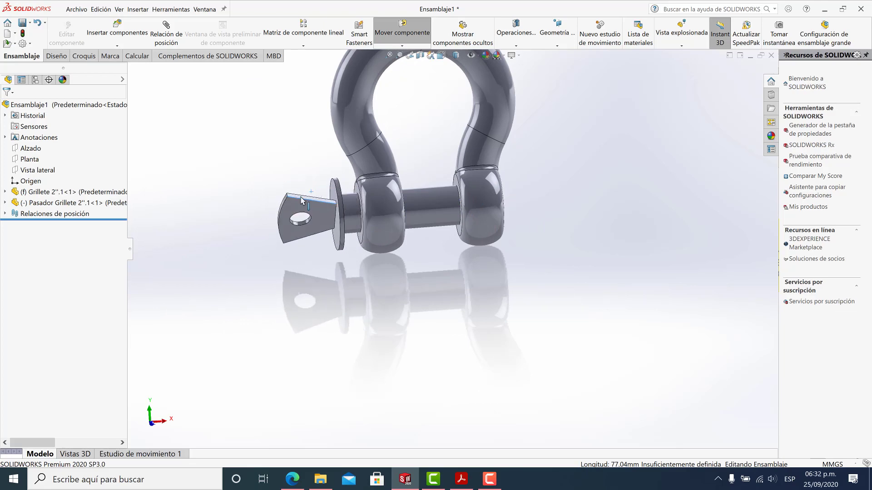
drag(309, 180, 317, 209)
scroll(339, 208, up, 3)
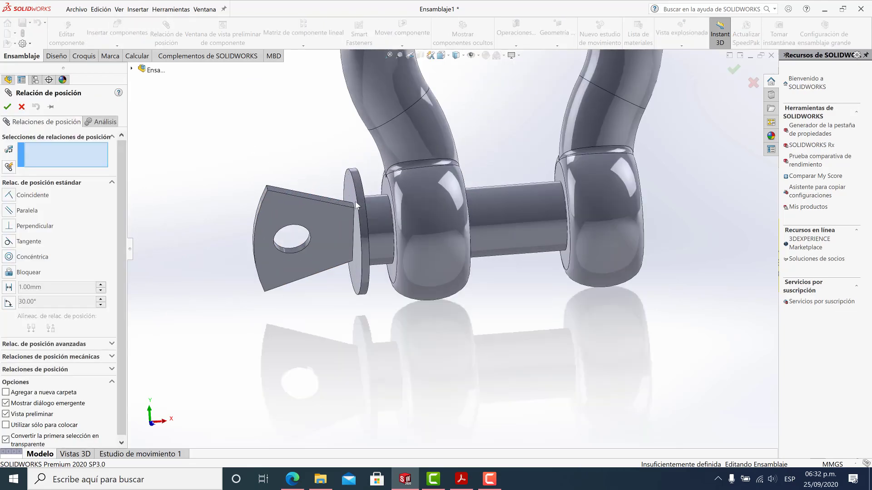
Add a coincident mate seating the pin head flush on the outer lug face
click(409, 218)
mouse_move(409, 218)
middle_down()
mouse_move(428, 236)
mouse_move(380, 189)
middle_up()
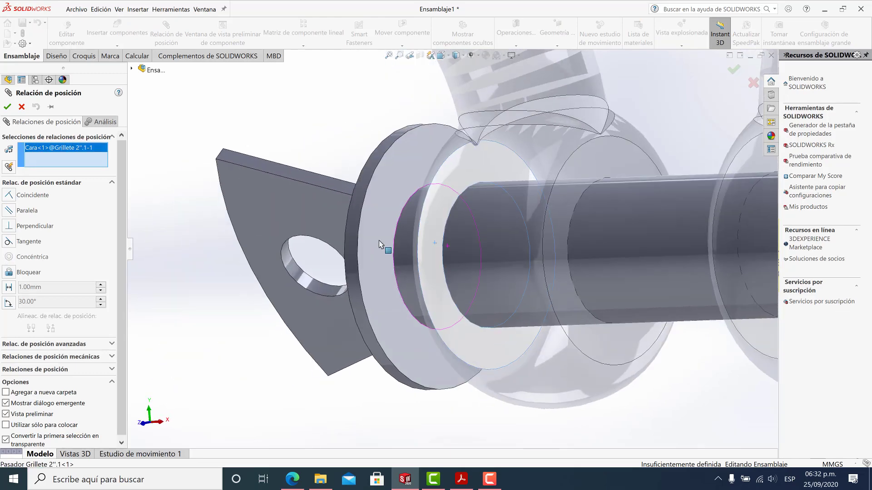
click(383, 238)
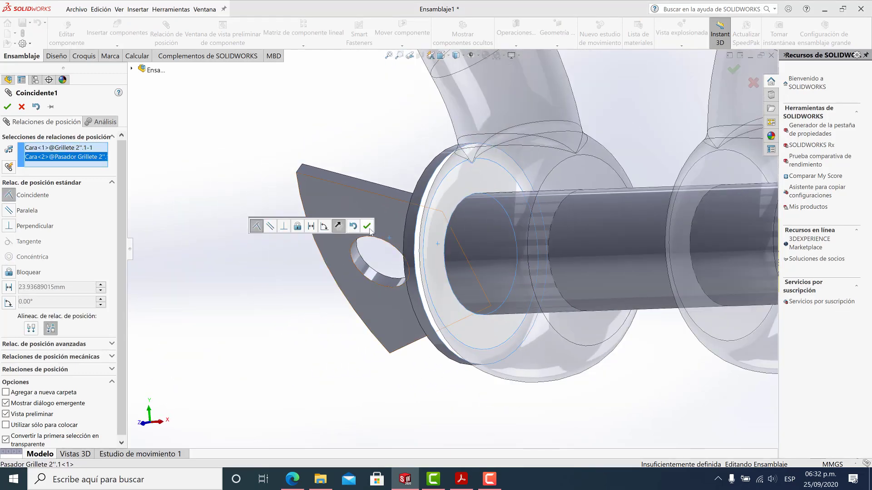
click(367, 226)
scroll(507, 132, up, 2)
scroll(507, 131, up, 2)
scroll(507, 132, up, 2)
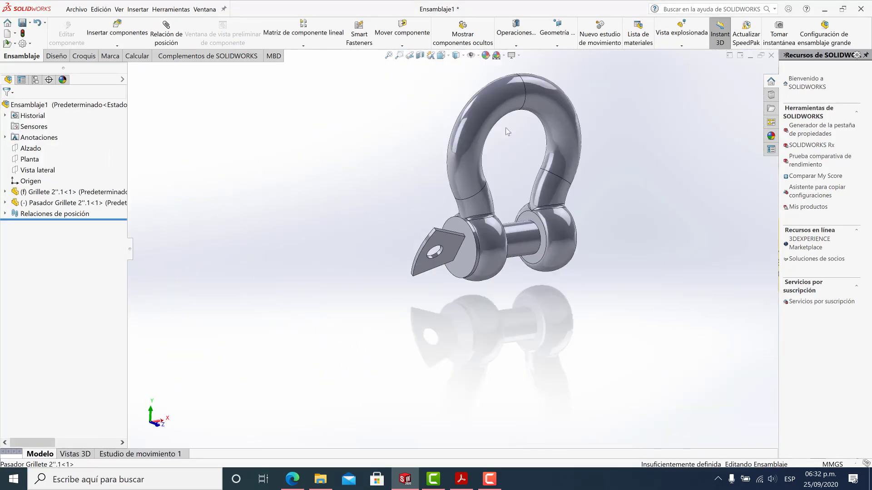
scroll(508, 132, down, 3)
middle_drag(542, 181, 354, 327)
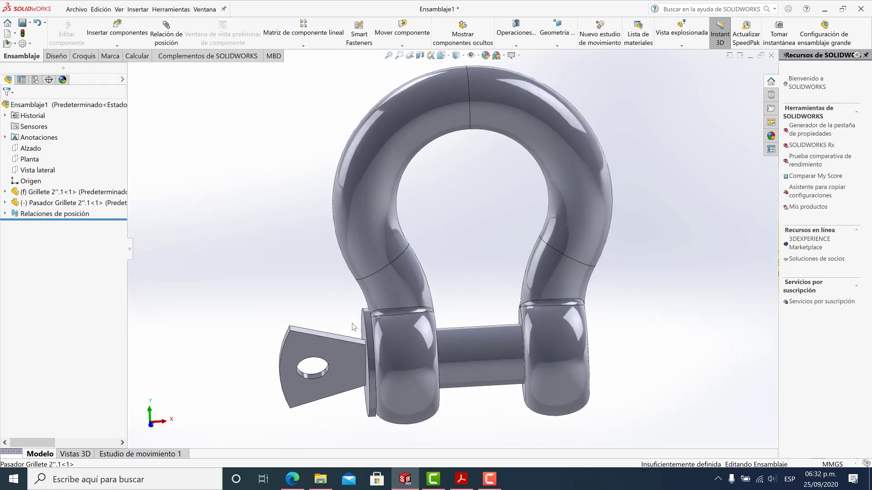
scroll(353, 327, down, 3)
scroll(518, 245, up, 2)
scroll(518, 245, up, 1)
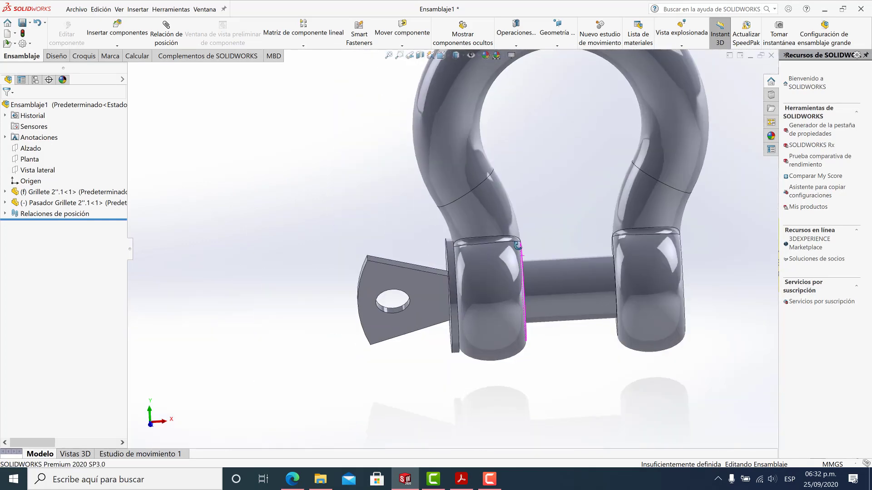
mouse_move(518, 245)
middle_down()
mouse_move(476, 234)
mouse_move(518, 249)
middle_up()
scroll(518, 249, up, 3)
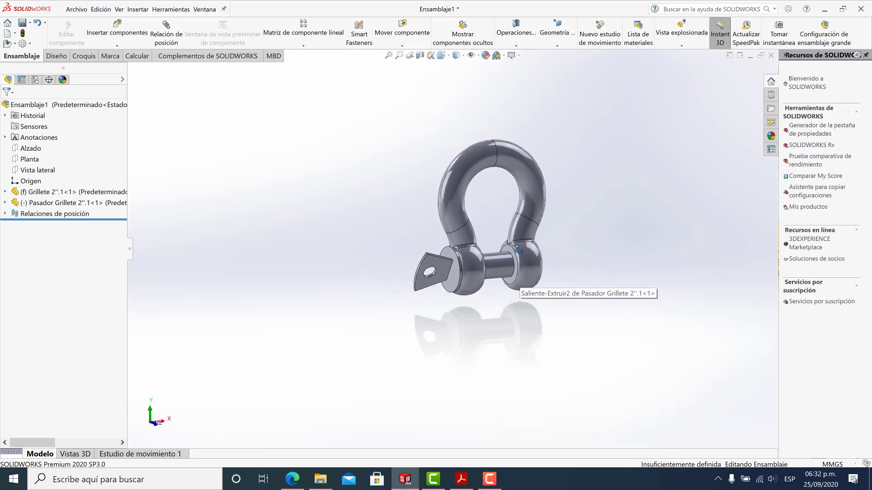
middle_drag(516, 255, 461, 246)
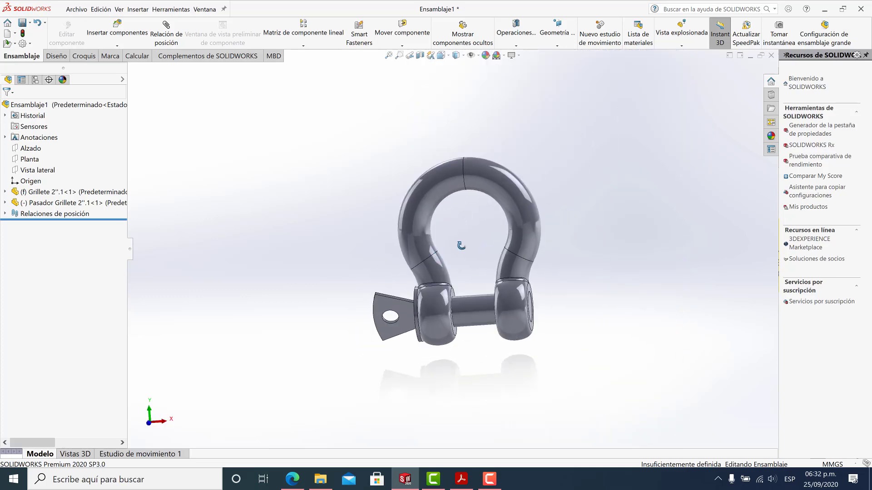